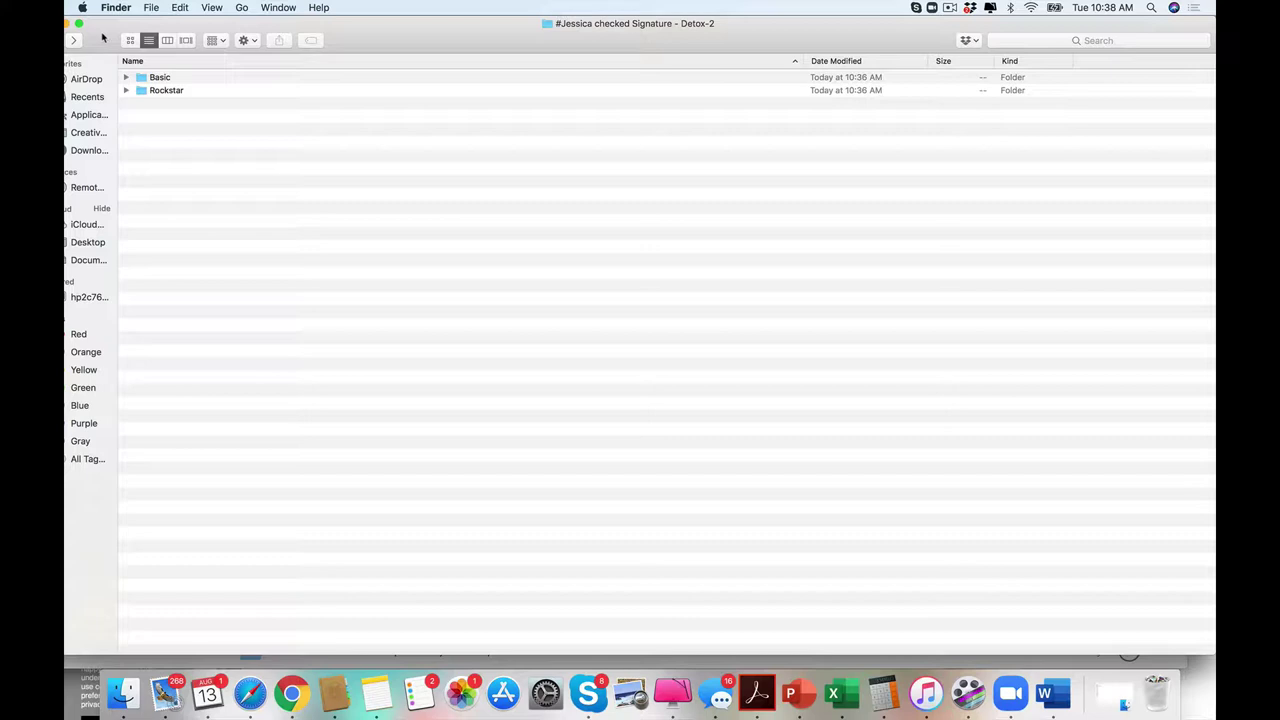
Drill down through Basic, Client and Recipe Guides into the Vegetarian folder.
double_click(141, 78)
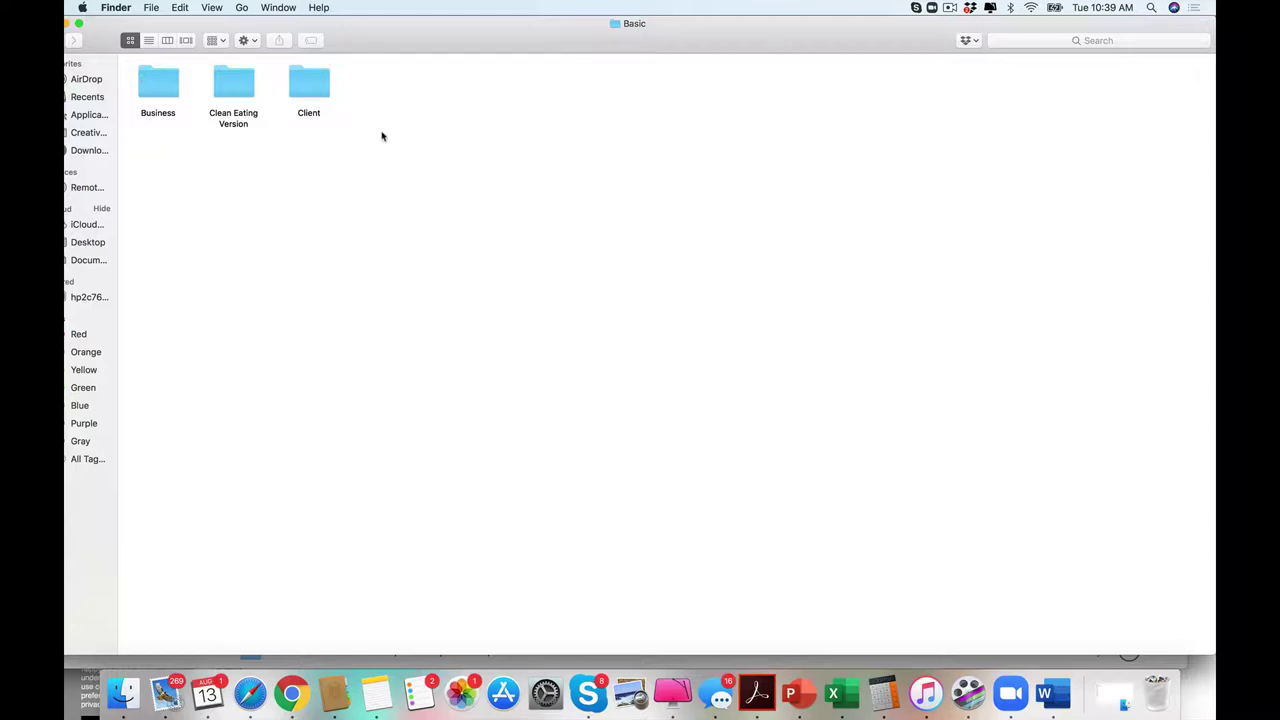
double_click(308, 90)
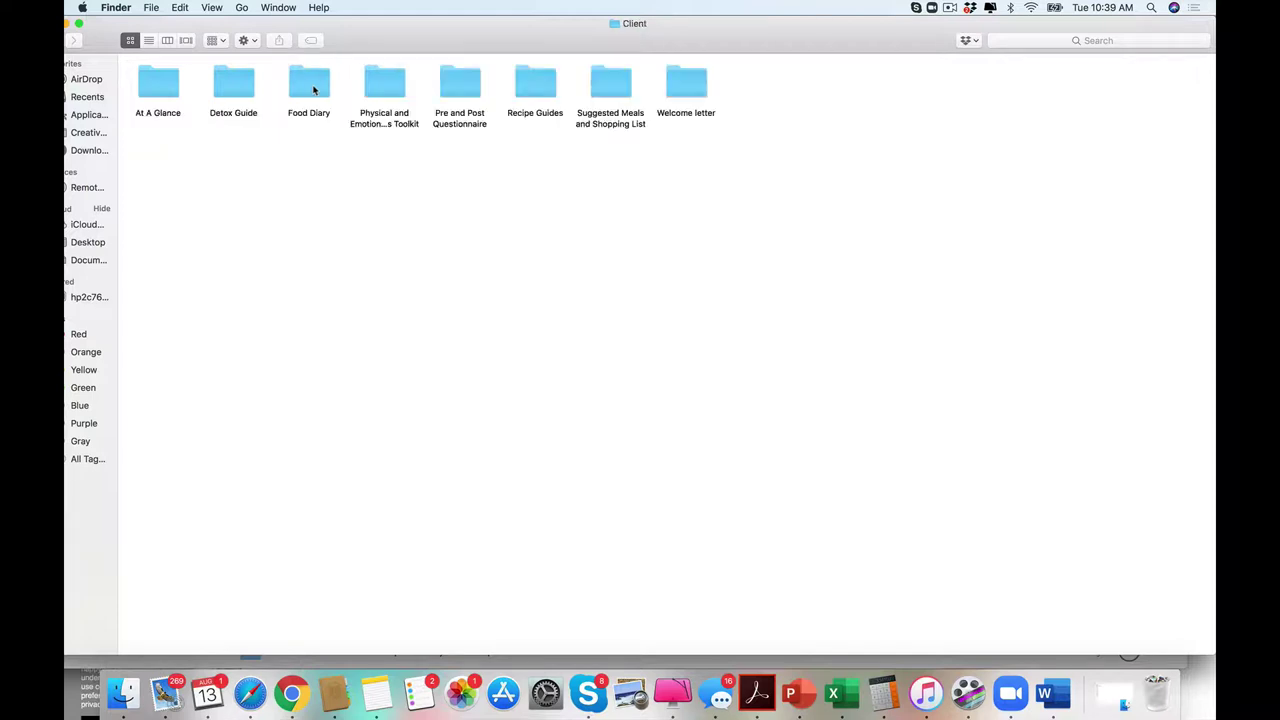
double_click(536, 91)
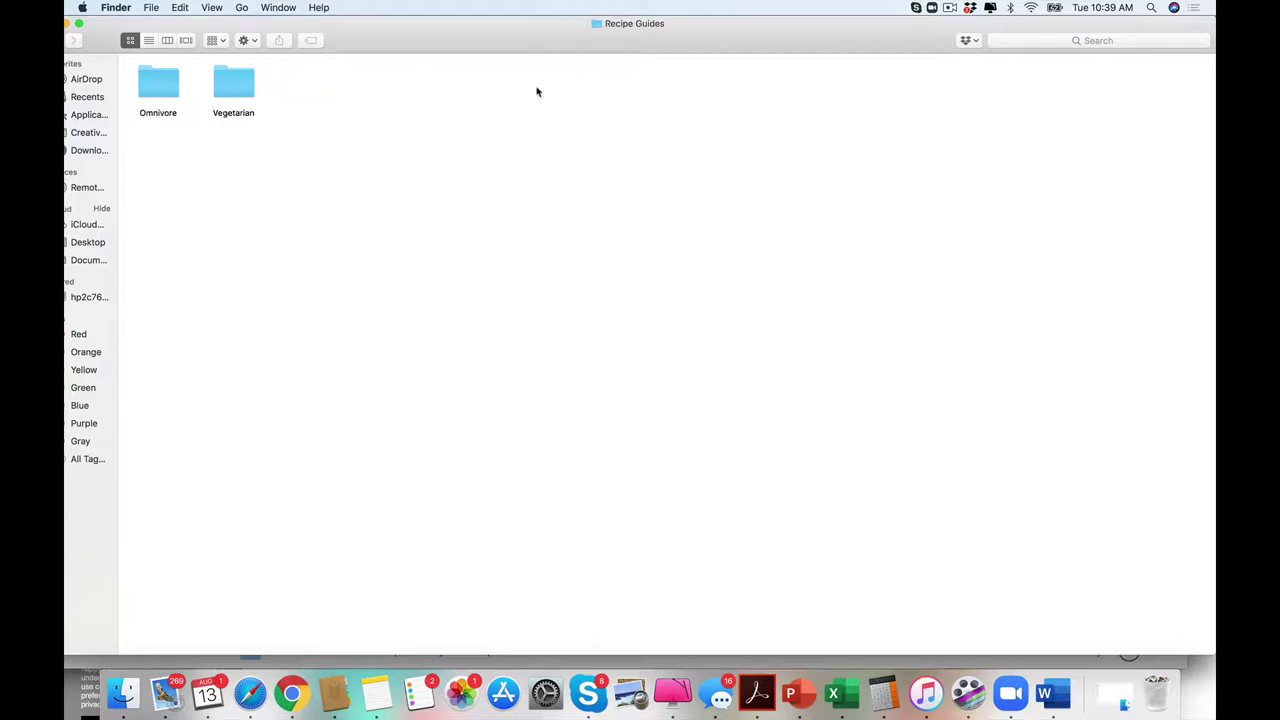
double_click(240, 96)
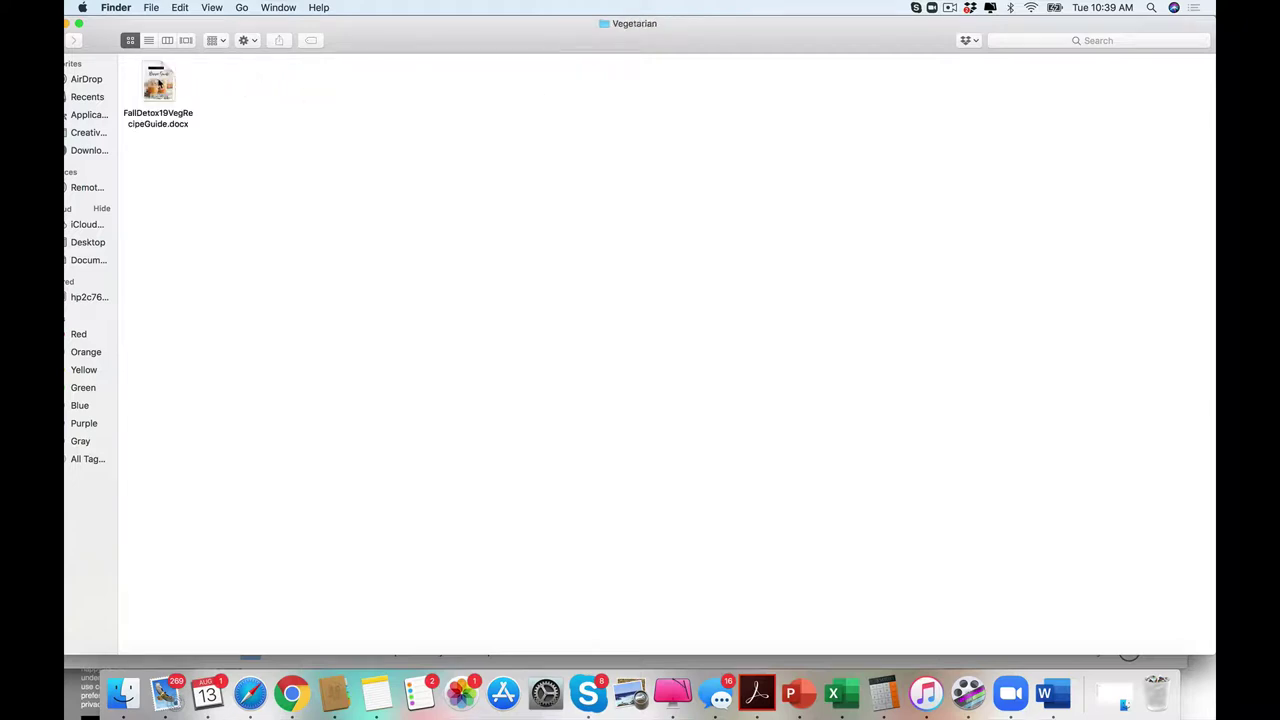
click(160, 85)
double_click(160, 85)
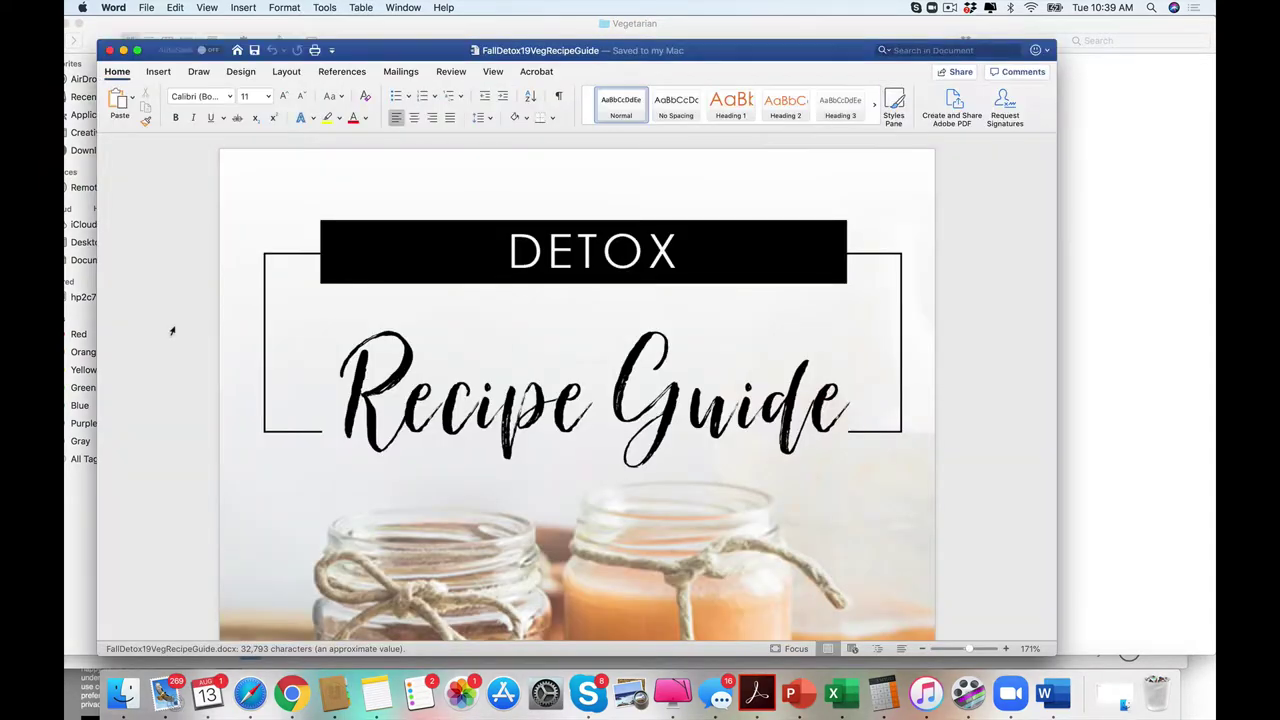
scroll(172, 332, down, 15)
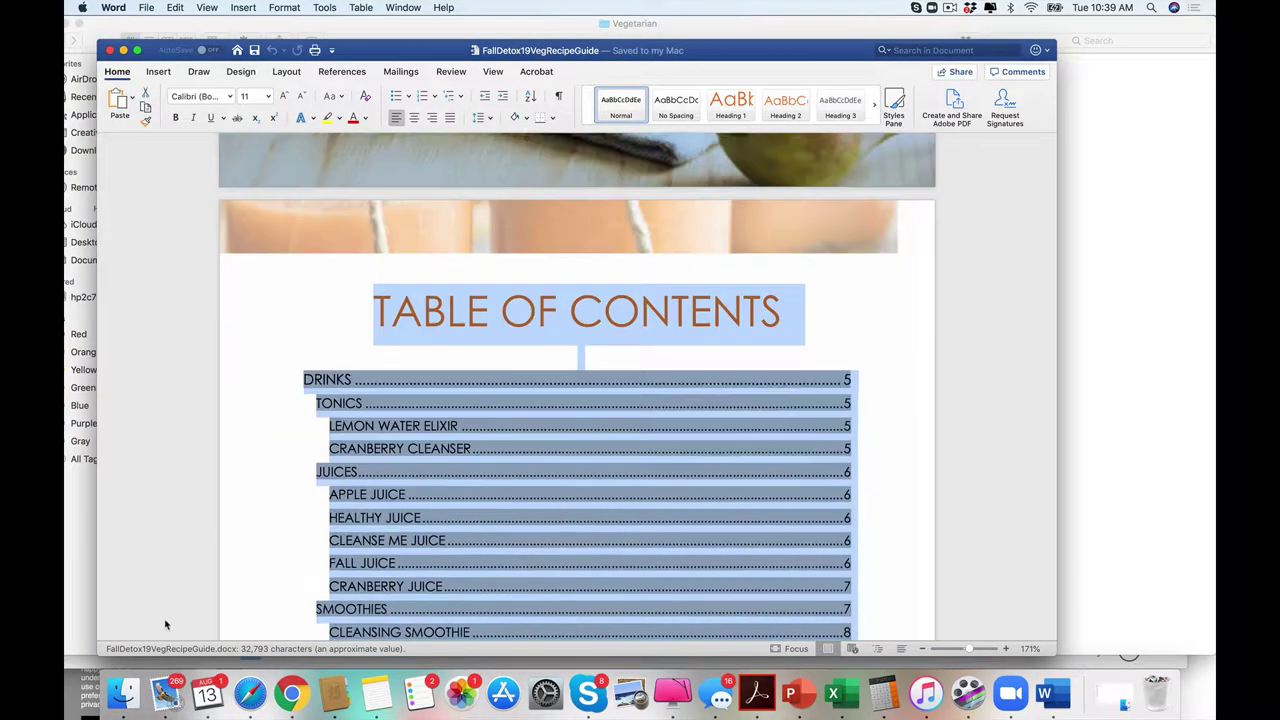
scroll(176, 610, down, 5)
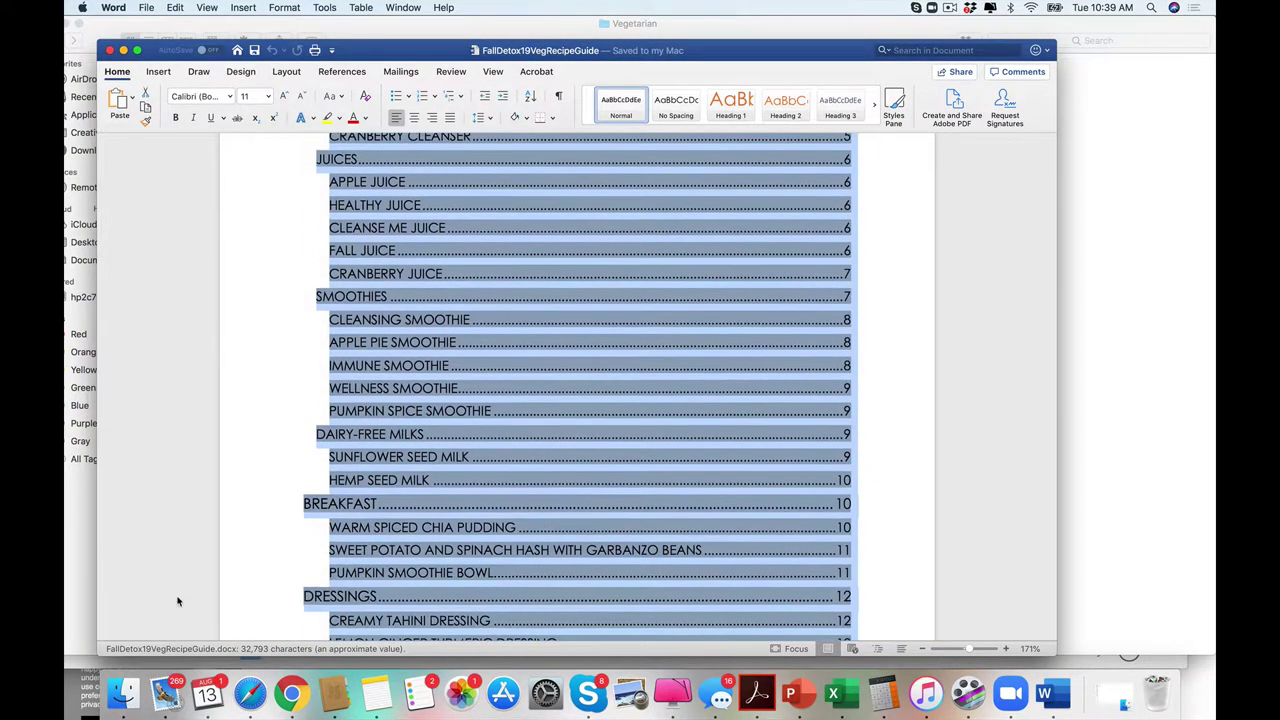
scroll(176, 624, down, 3)
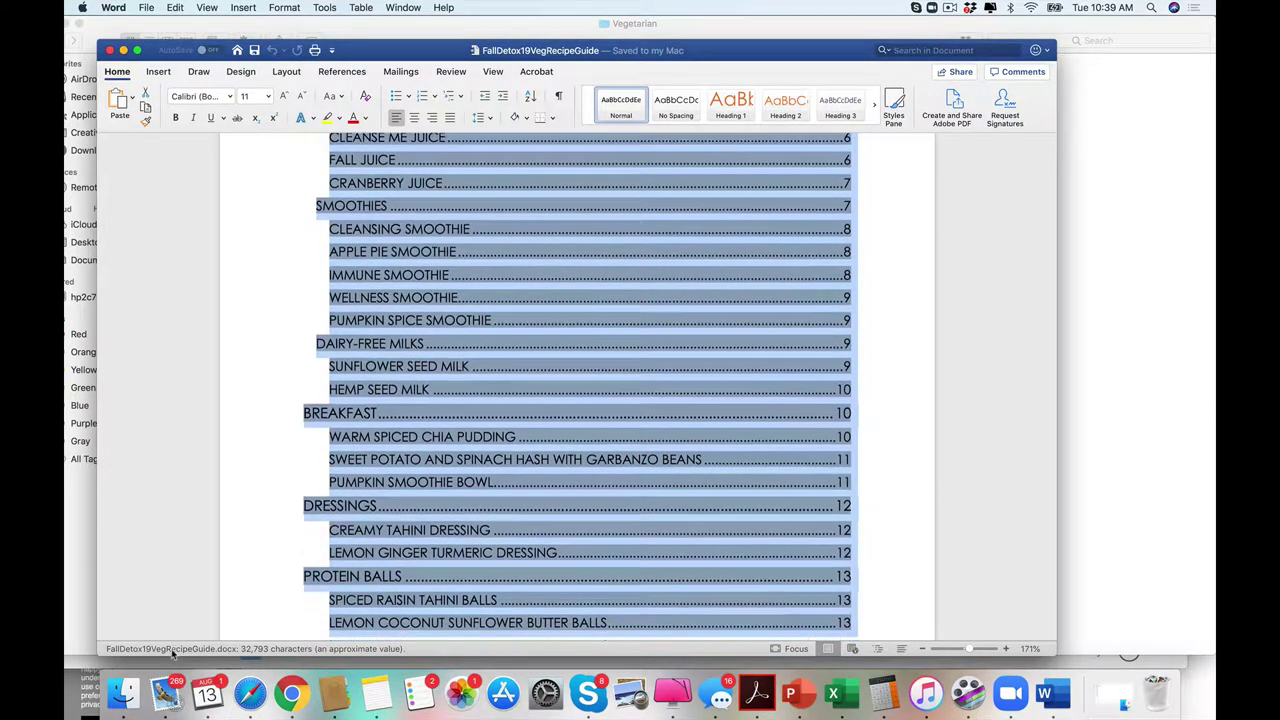
scroll(180, 630, down, 3)
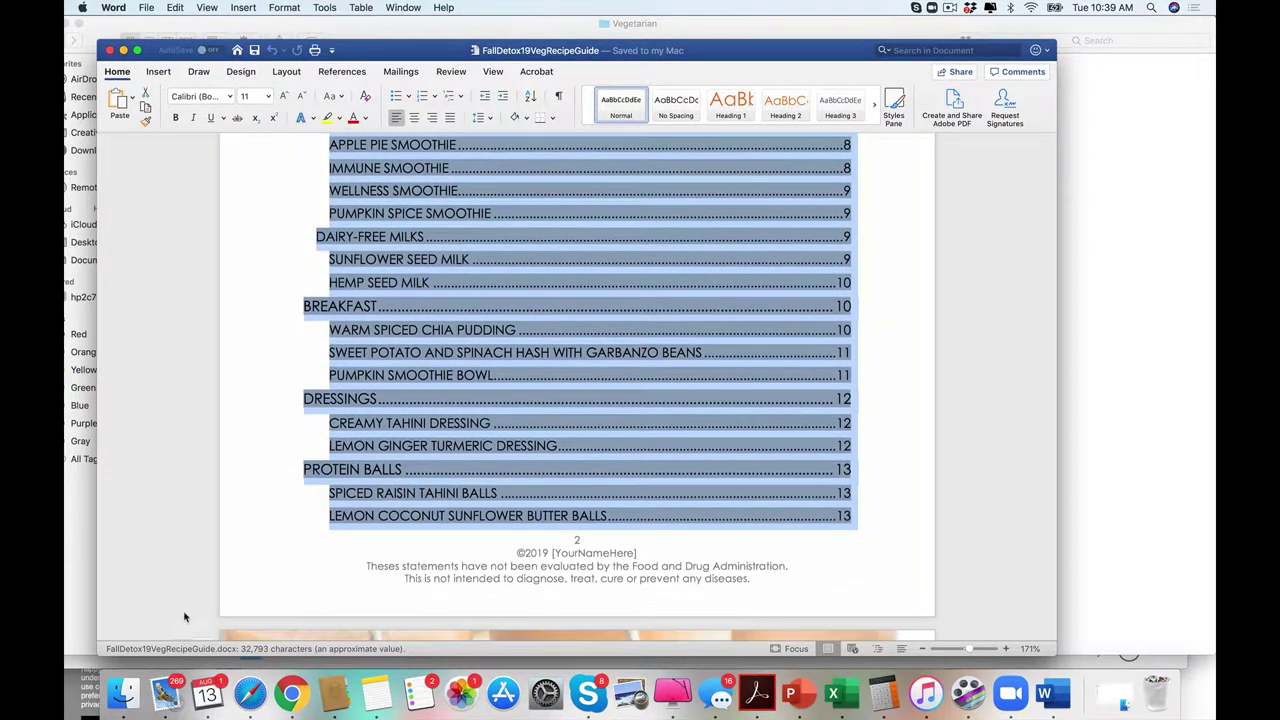
scroll(182, 624, down, 5)
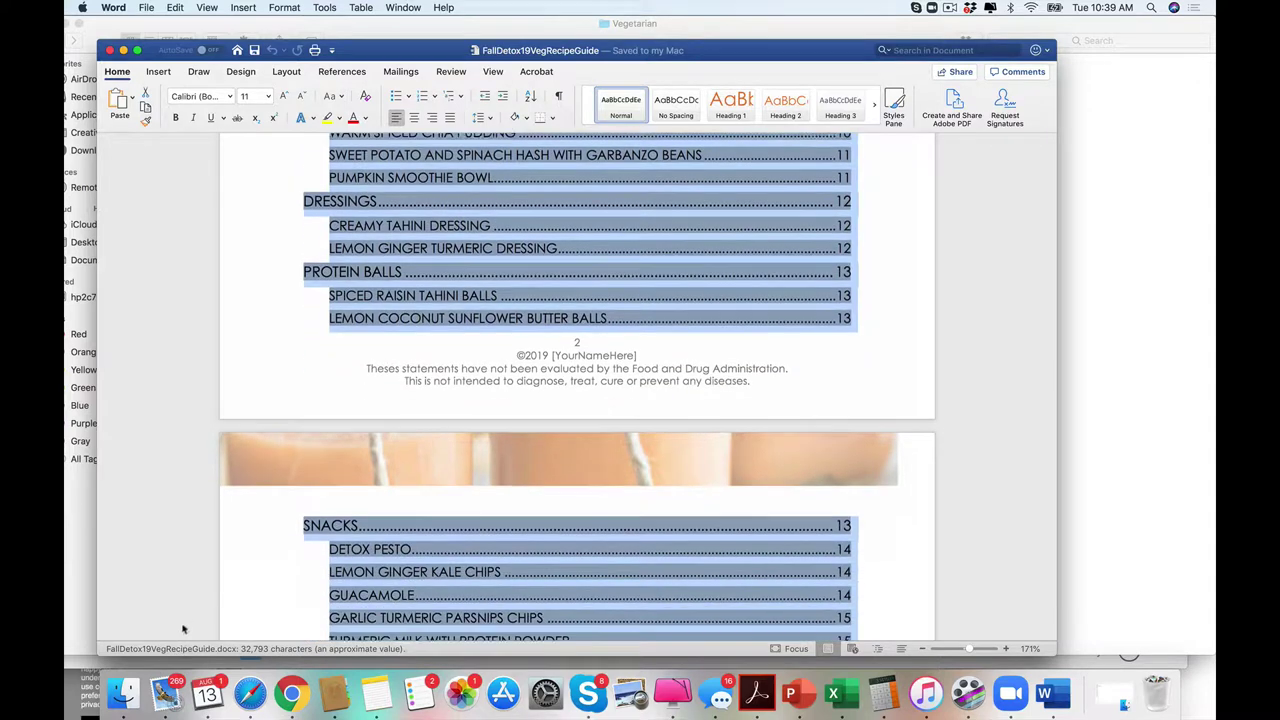
scroll(186, 614, down, 4)
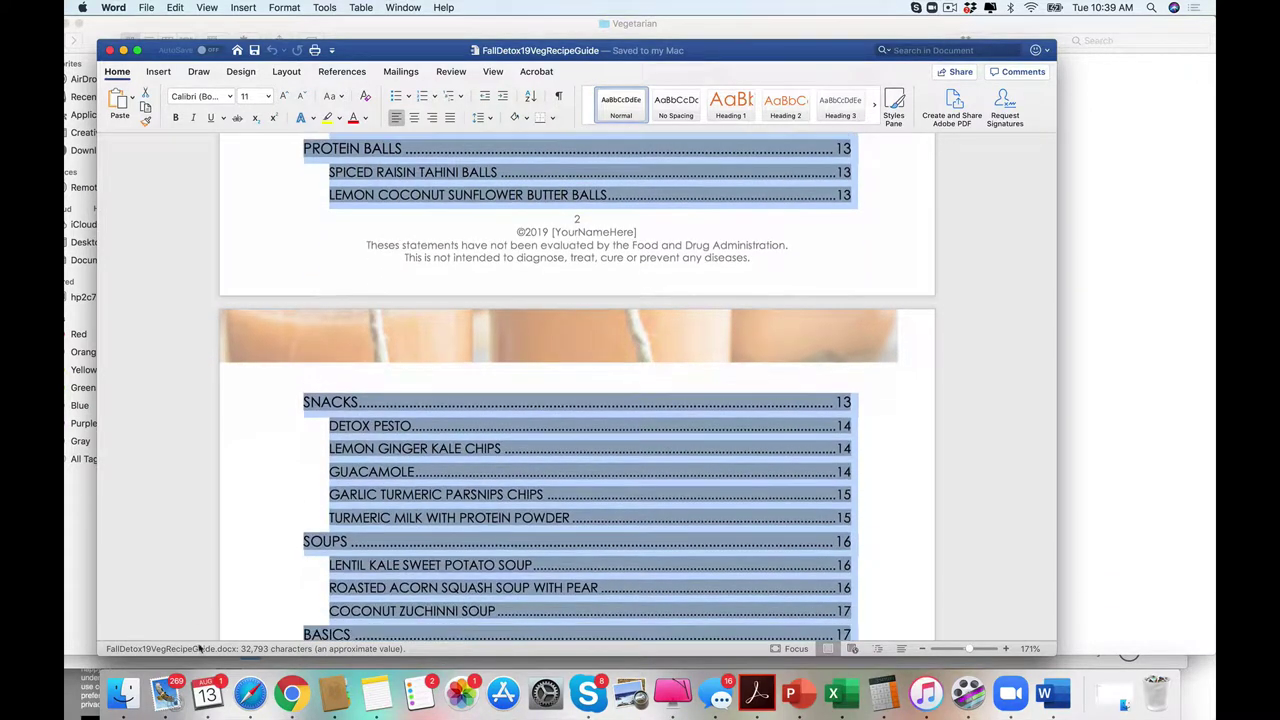
scroll(199, 640, down, 3)
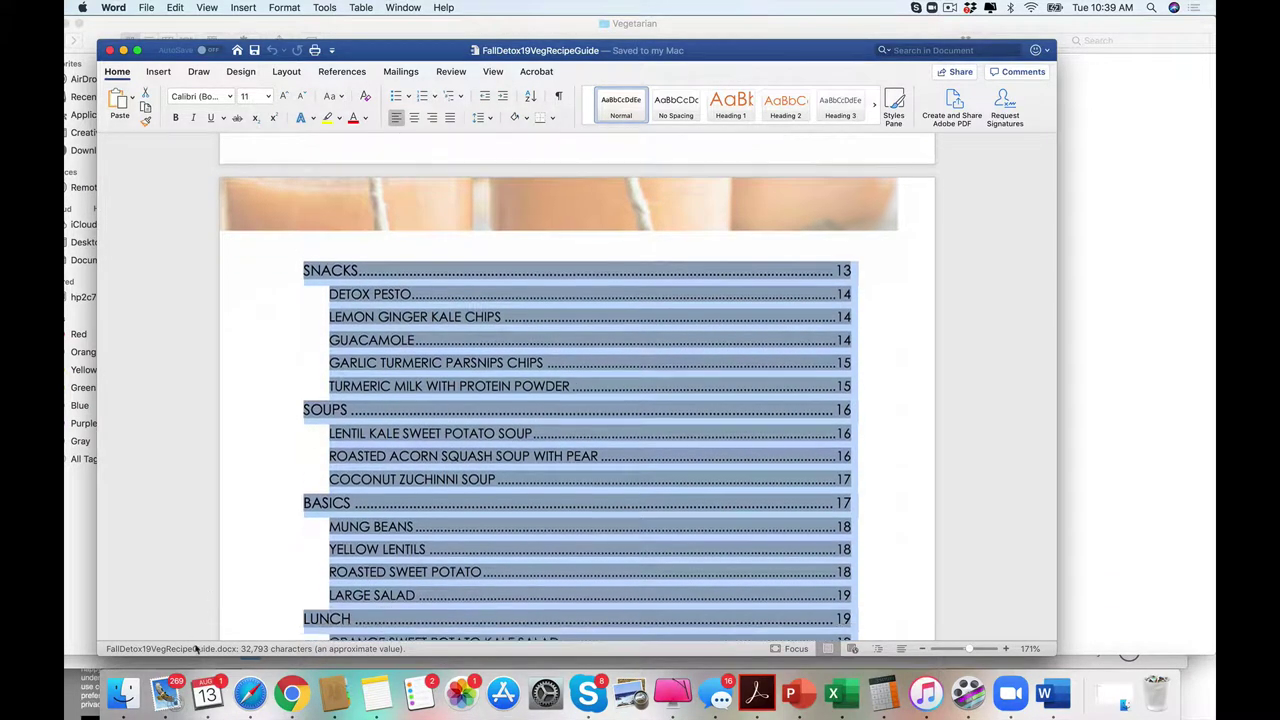
scroll(200, 624, down, 2)
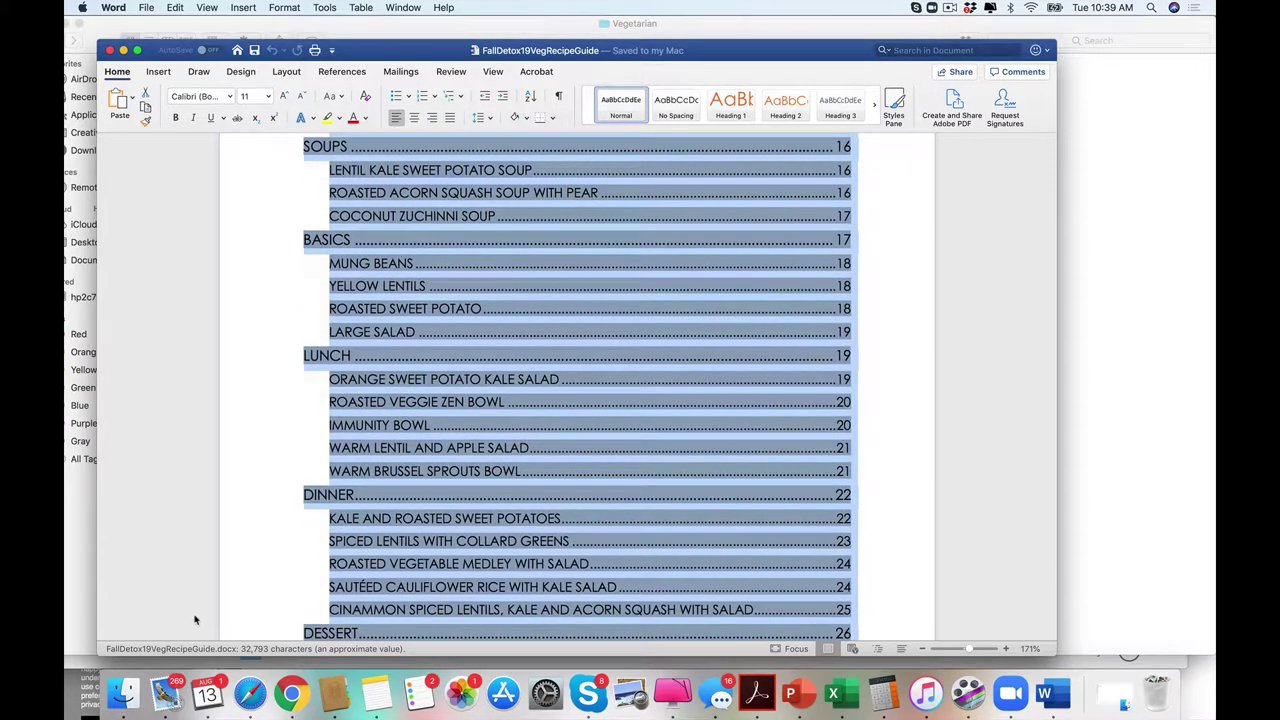
scroll(195, 628, down, 1)
scroll(193, 627, down, 3)
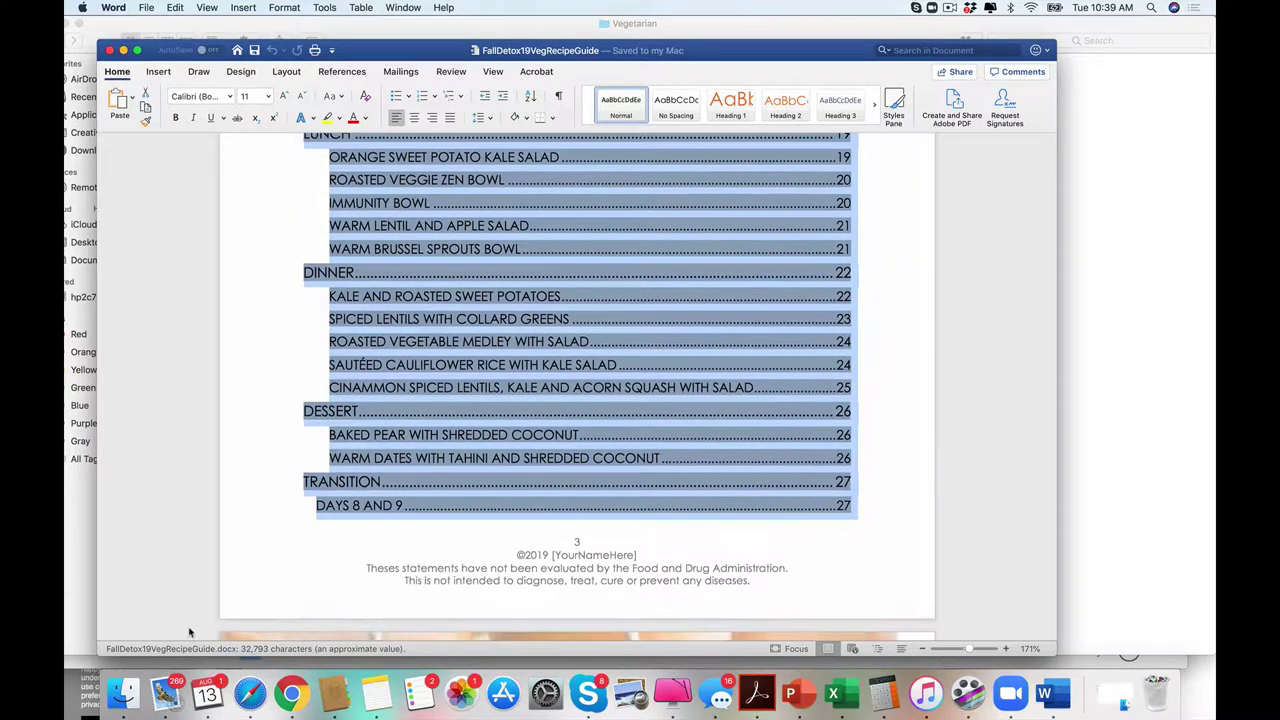
scroll(190, 626, down, 1)
click(525, 258)
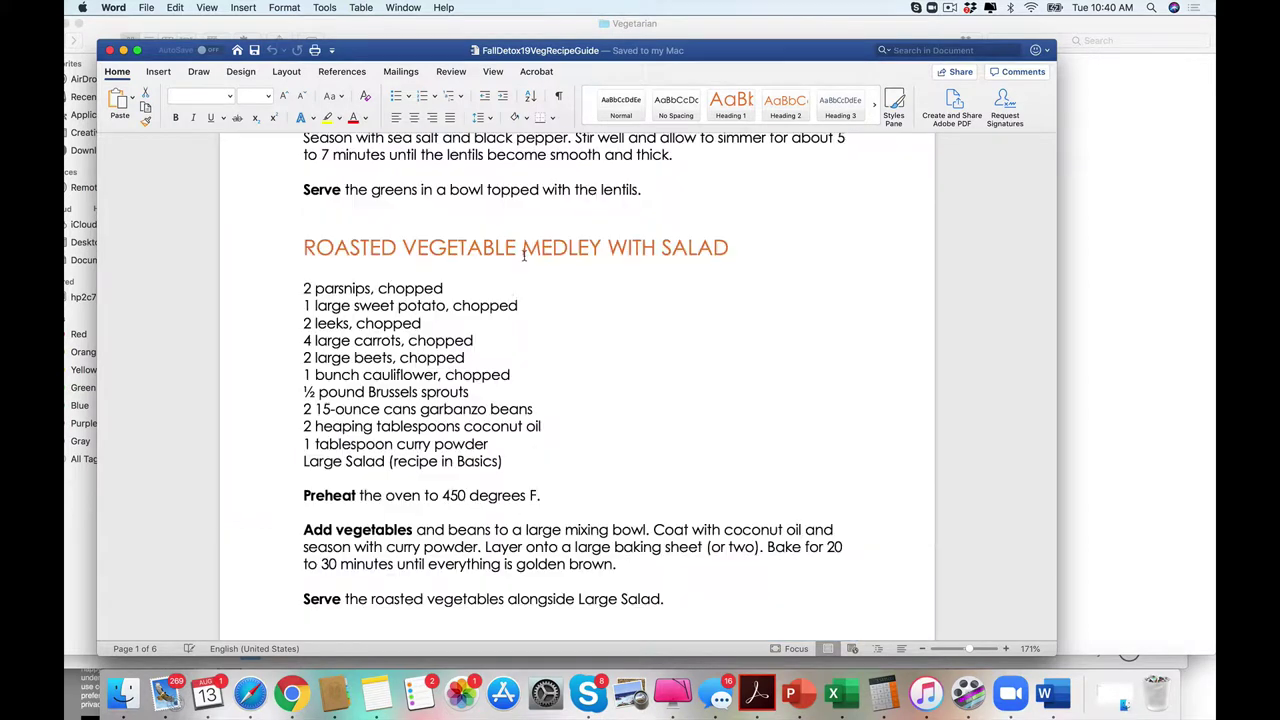
drag(495, 420, 723, 180)
drag(496, 219, 430, 650)
Close the vegetarian guide and open FallDetox19OmniRecipeGuide from the Omnivore folder.
click(109, 50)
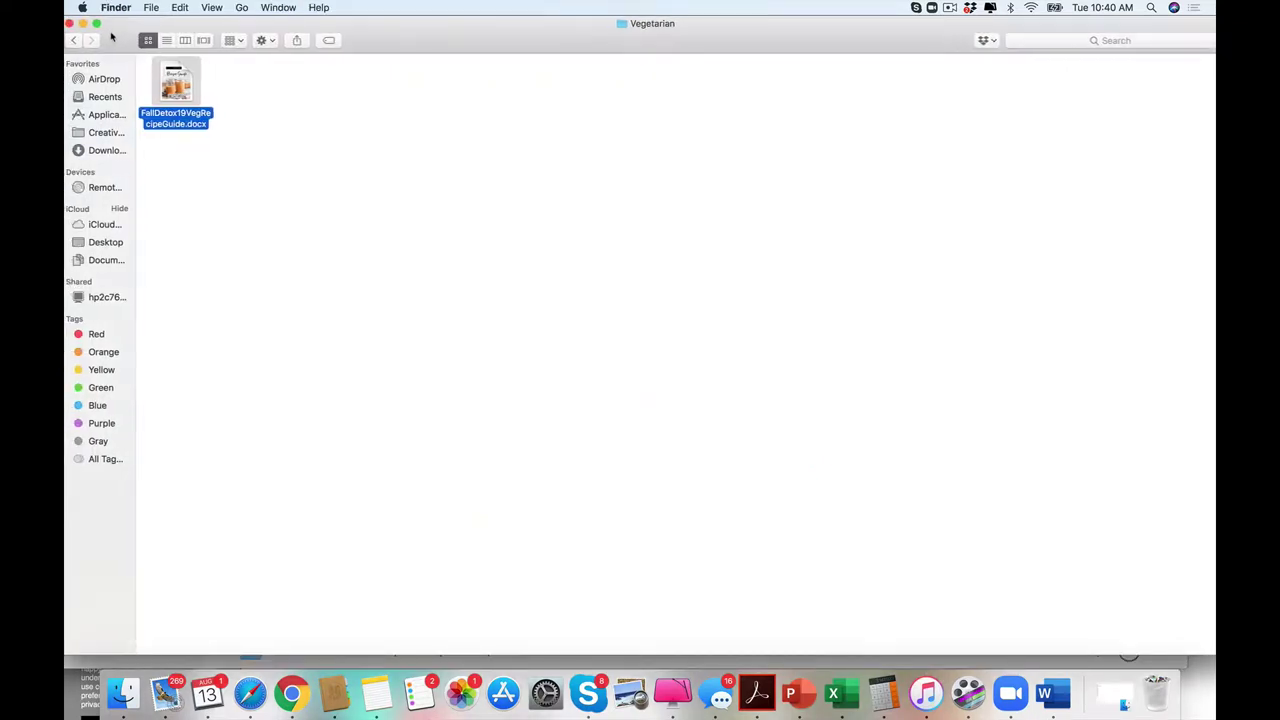
click(74, 40)
double_click(169, 89)
double_click(176, 86)
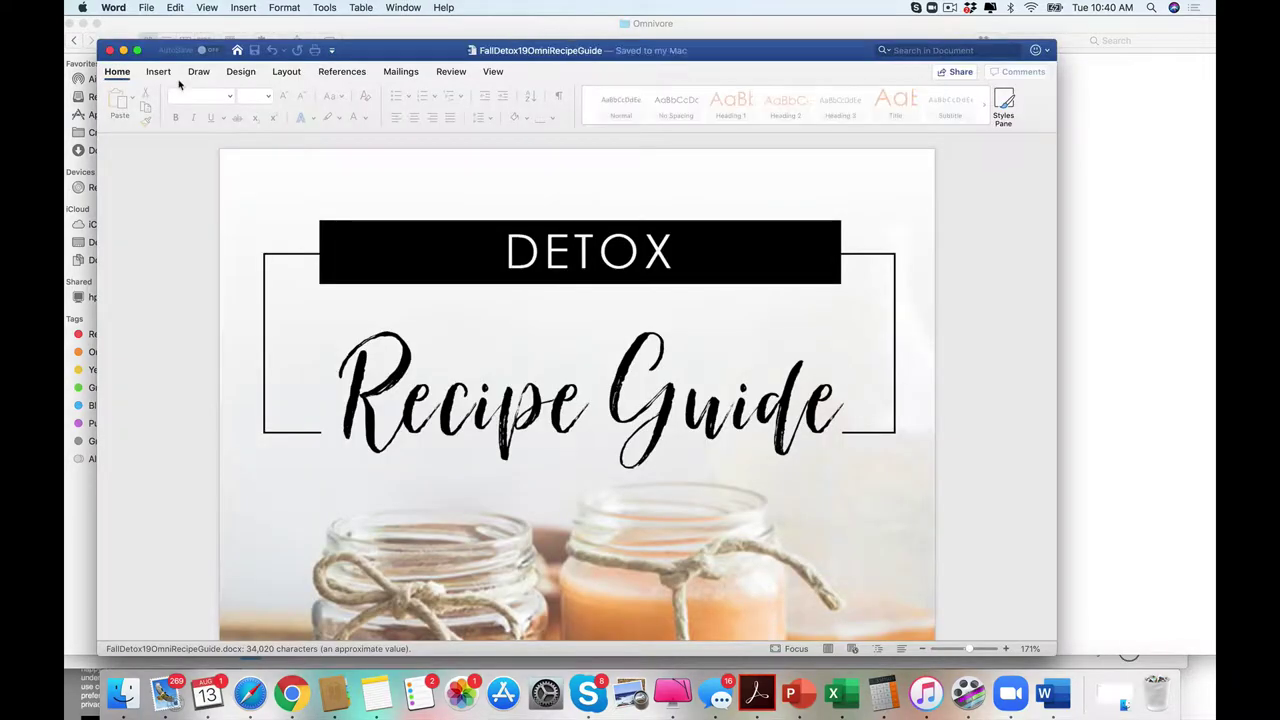
Scroll the contents, jump to the LUNCH recipe page and select the text after the avocado line.
scroll(163, 568, down, 10)
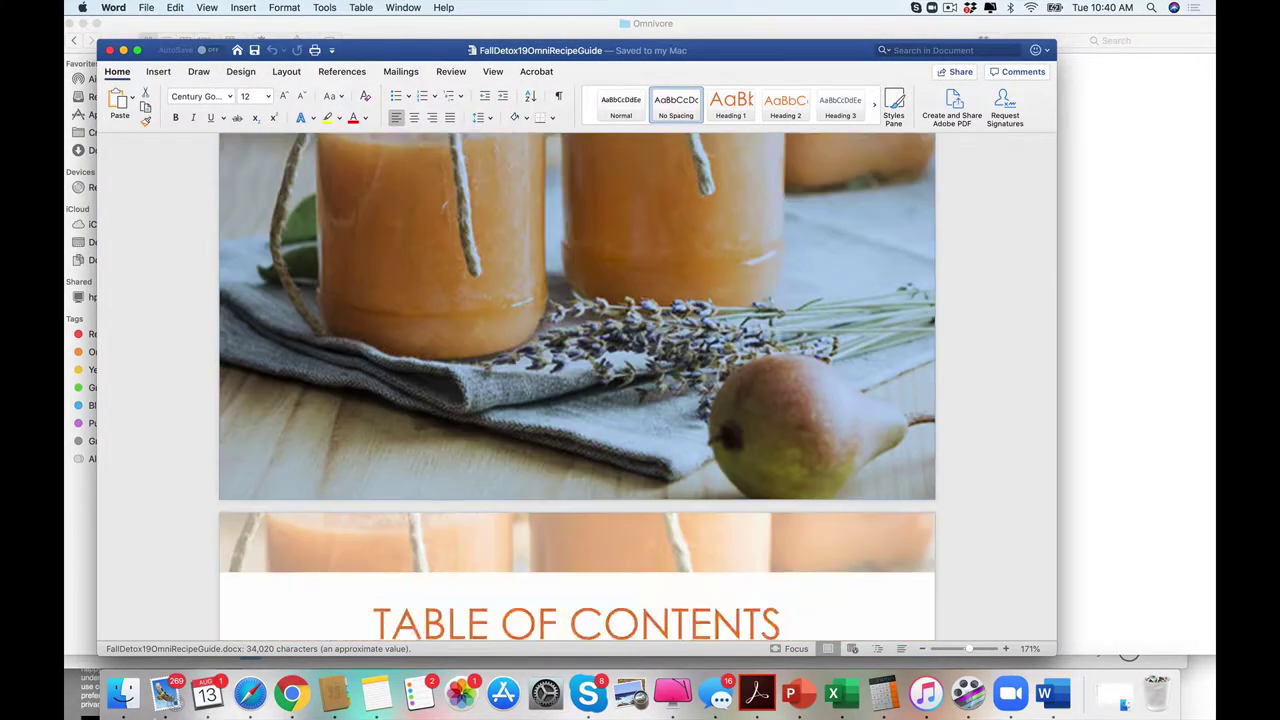
key(super+a)
scroll(163, 568, down, 5)
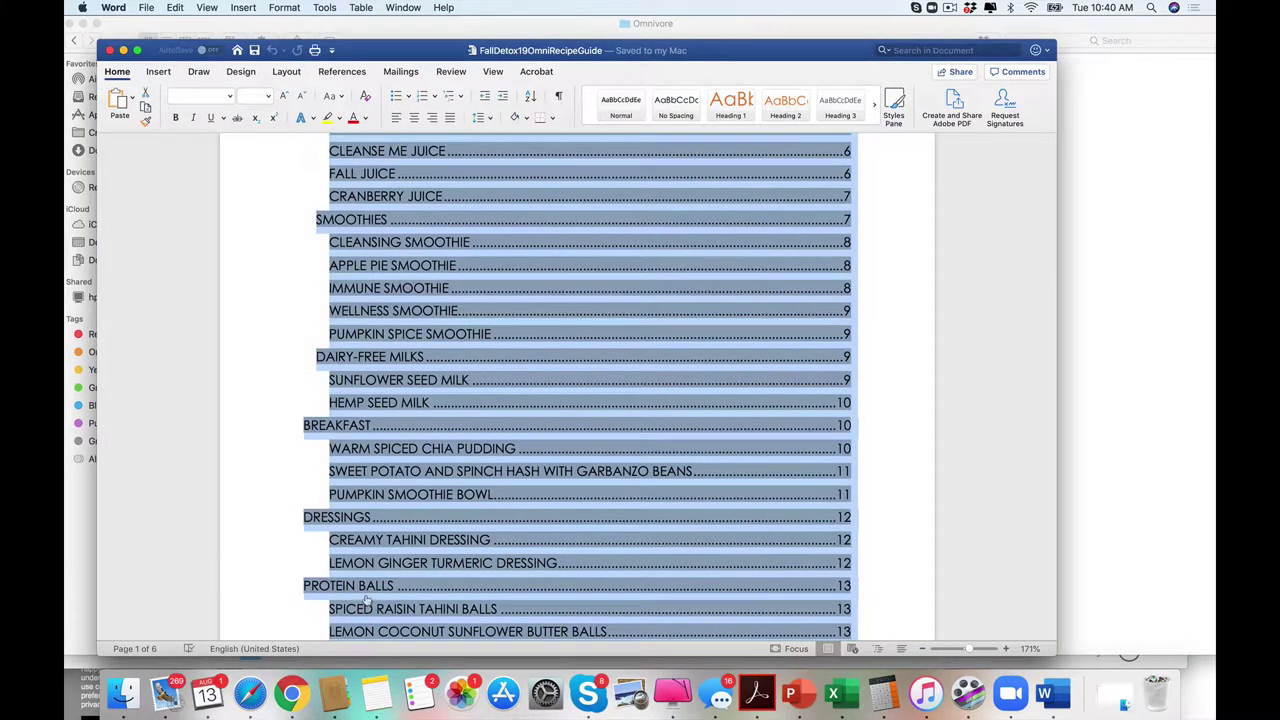
scroll(186, 491, down, 10)
scroll(197, 620, down, 5)
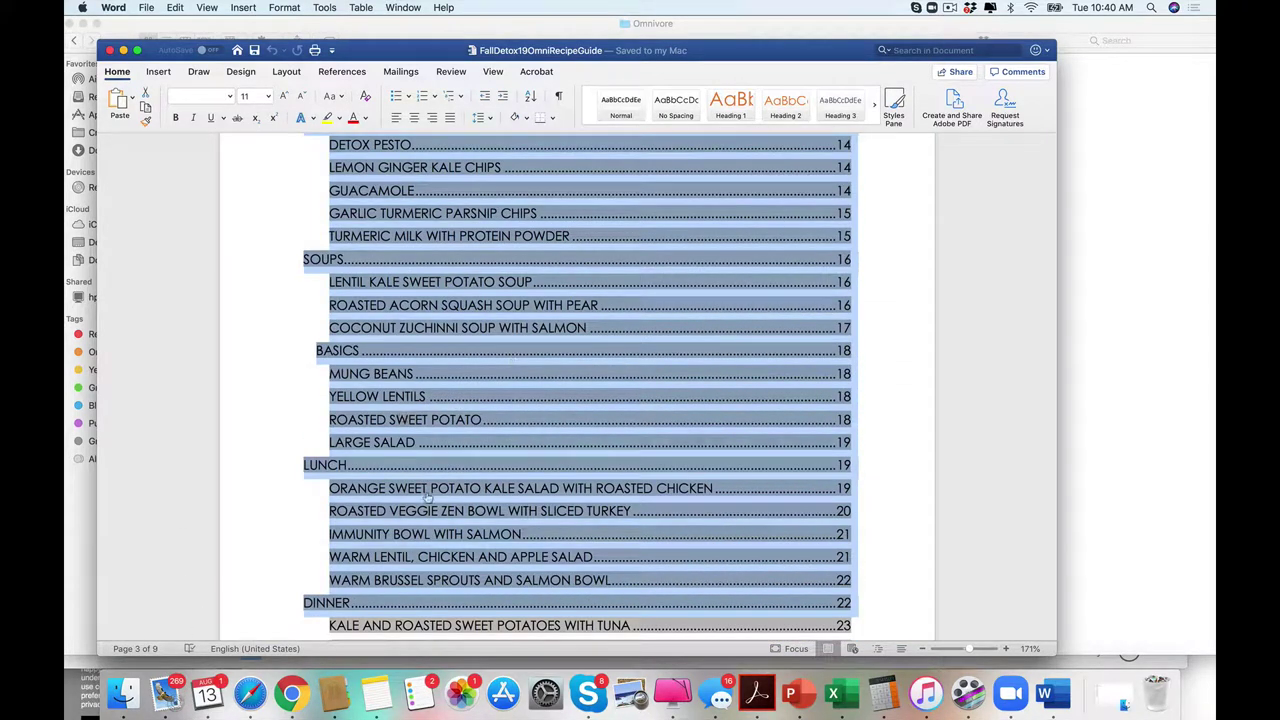
super+click(473, 490)
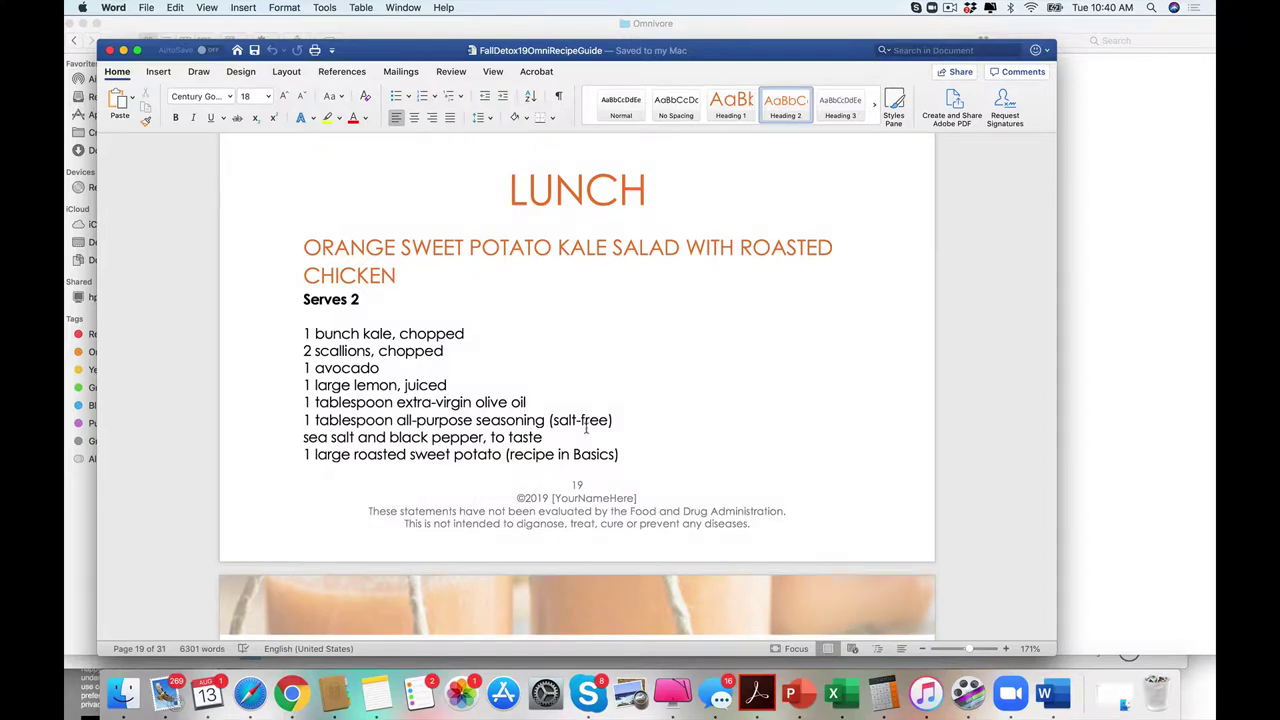
click(497, 367)
drag(497, 367, 508, 597)
Close the omnivore guide and open VegAtAGlance.docx from At A Glance > Vegetarian.
click(110, 50)
click(72, 40)
click(72, 40)
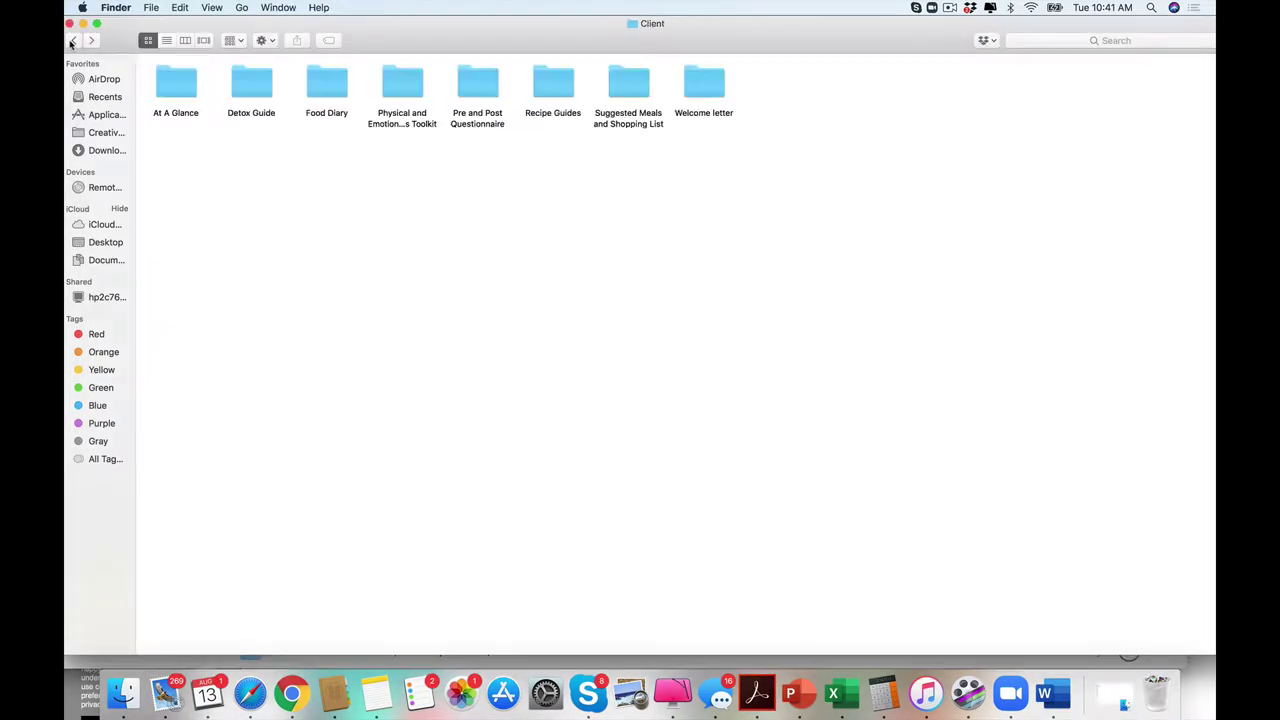
double_click(175, 88)
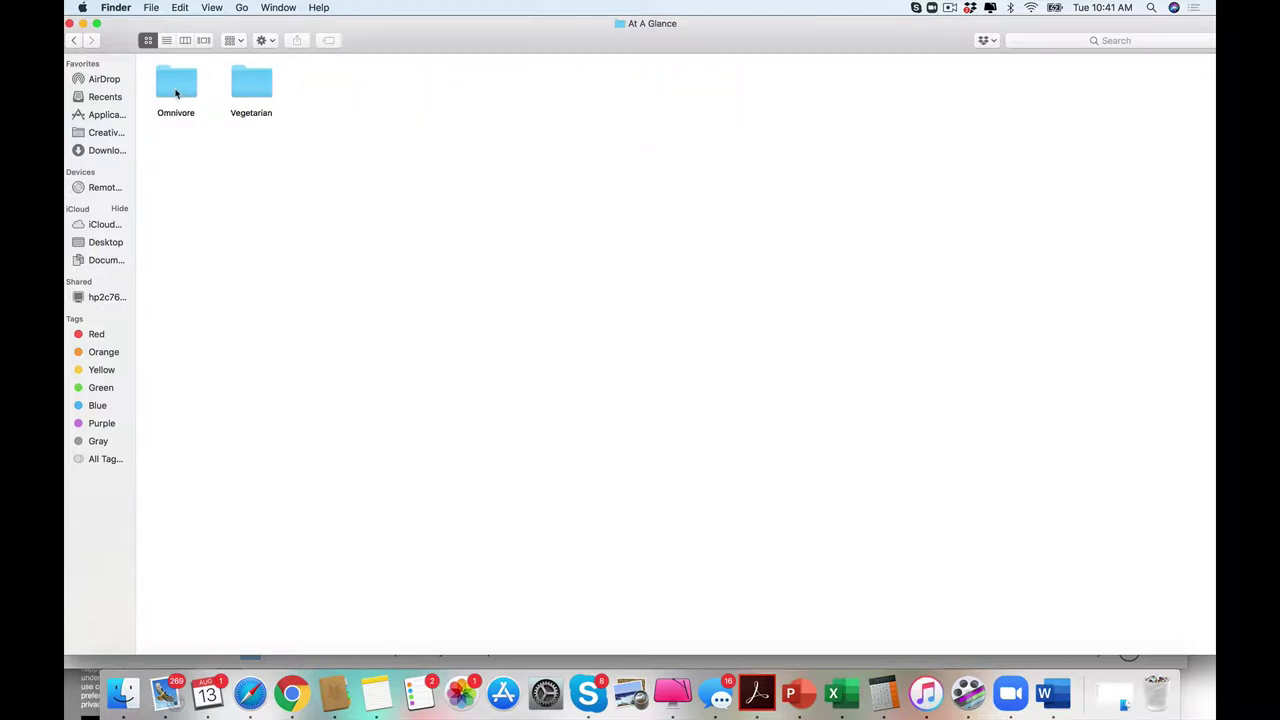
double_click(265, 95)
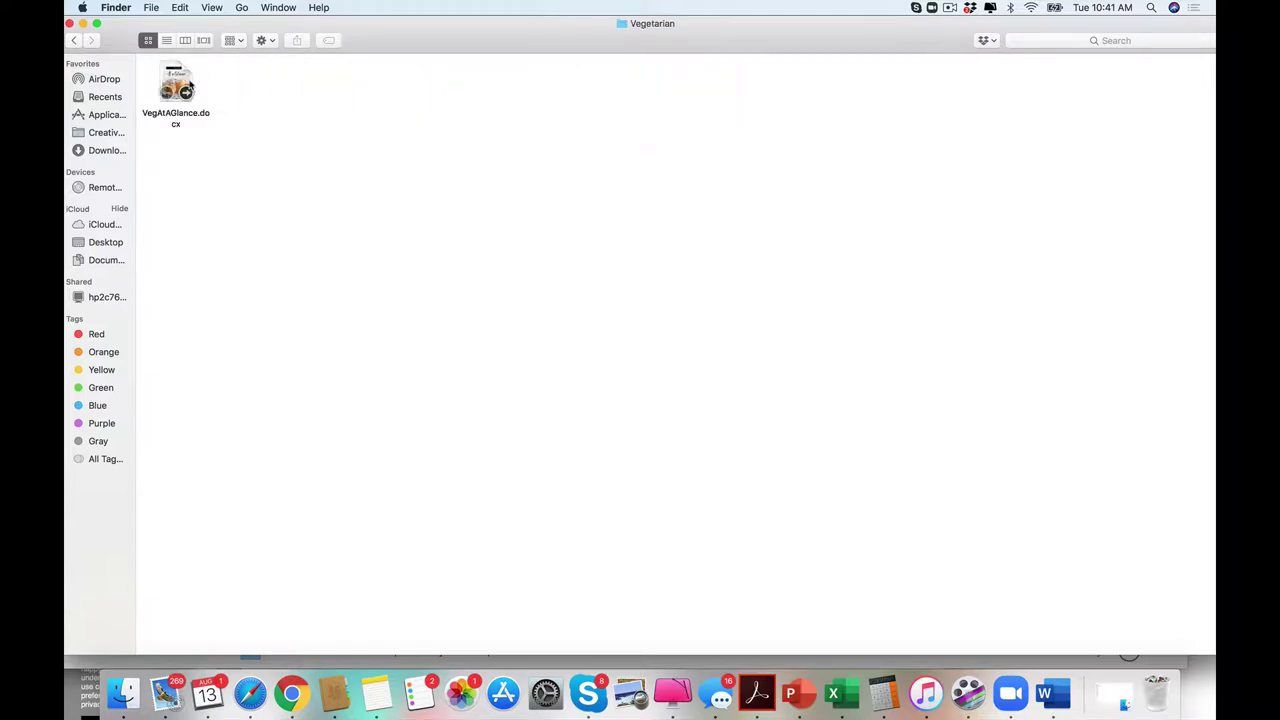
click(167, 79)
double_click(167, 80)
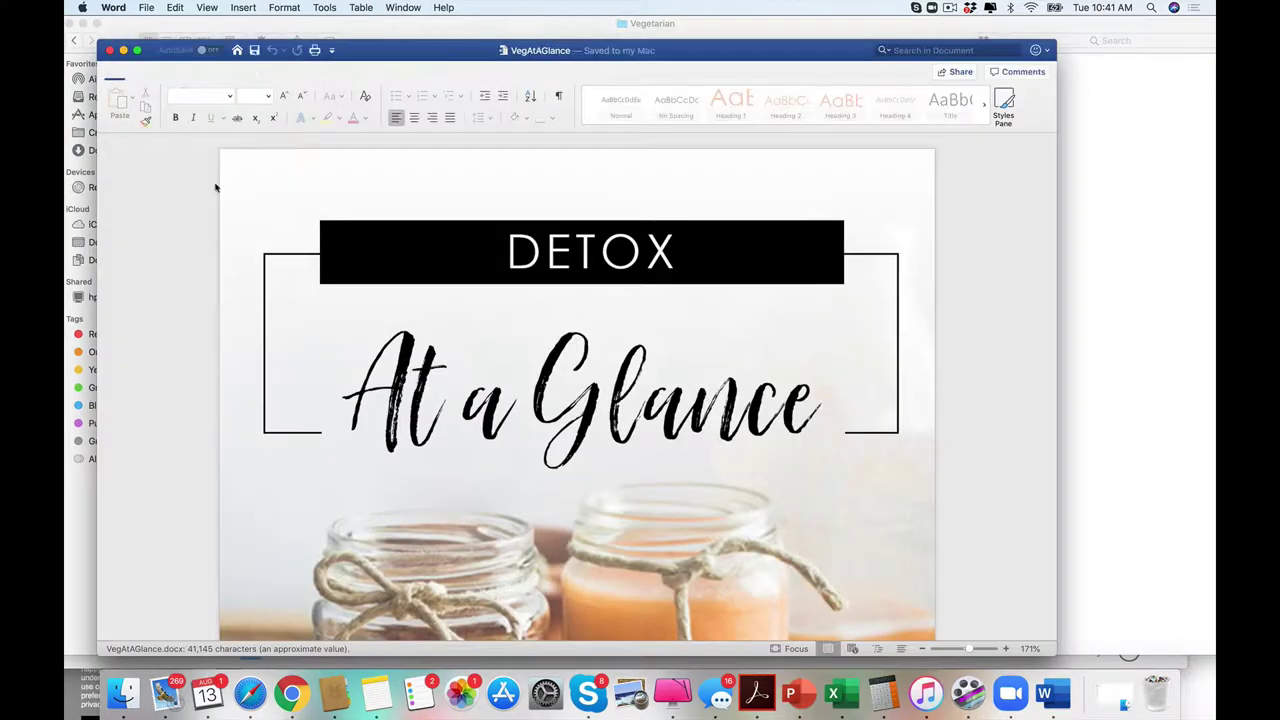
Select all of VegAtAGlance and scroll from the lentil recipe toward the acorn squash soup.
key(super+a)
scroll(177, 634, down, 10)
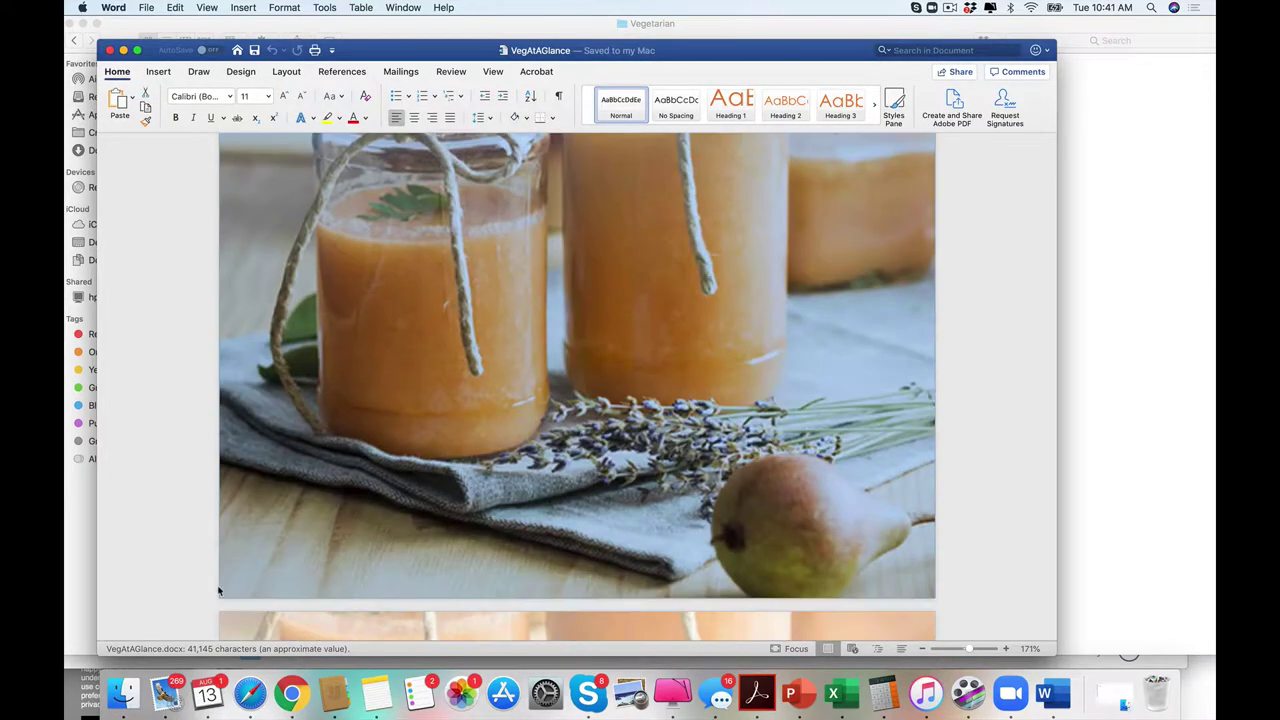
scroll(221, 637, down, 8)
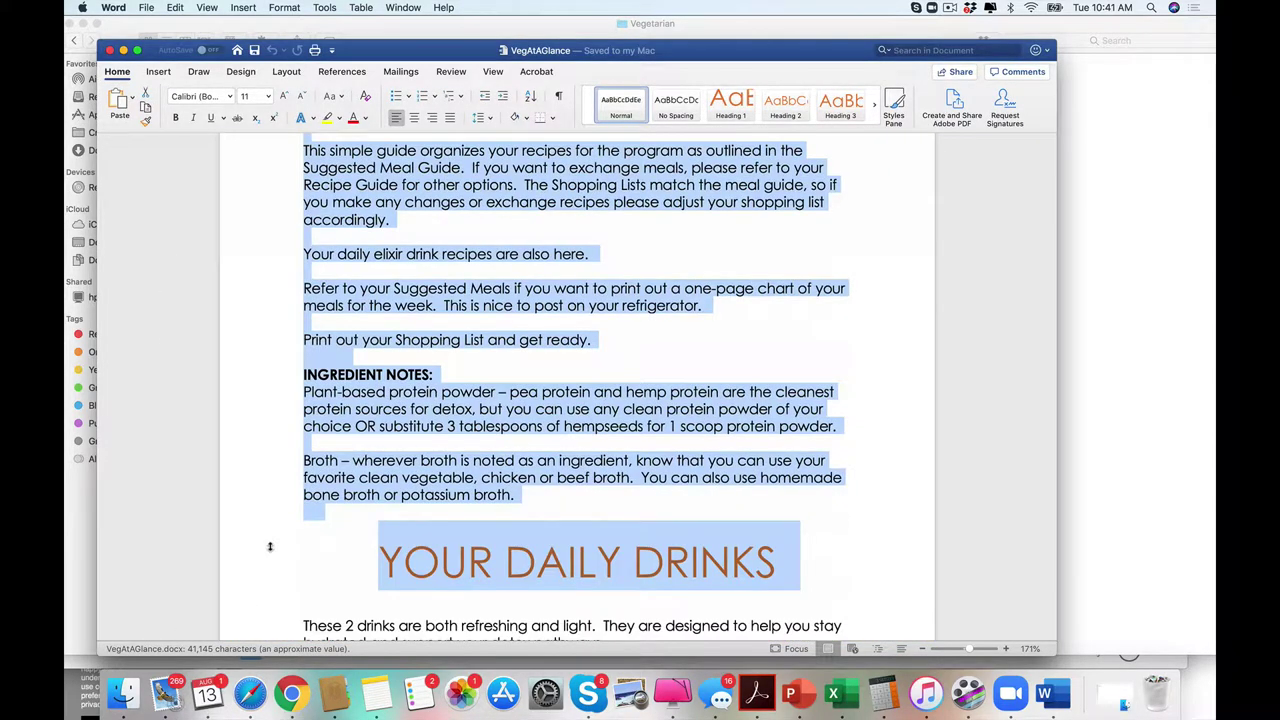
scroll(269, 557, down, 15)
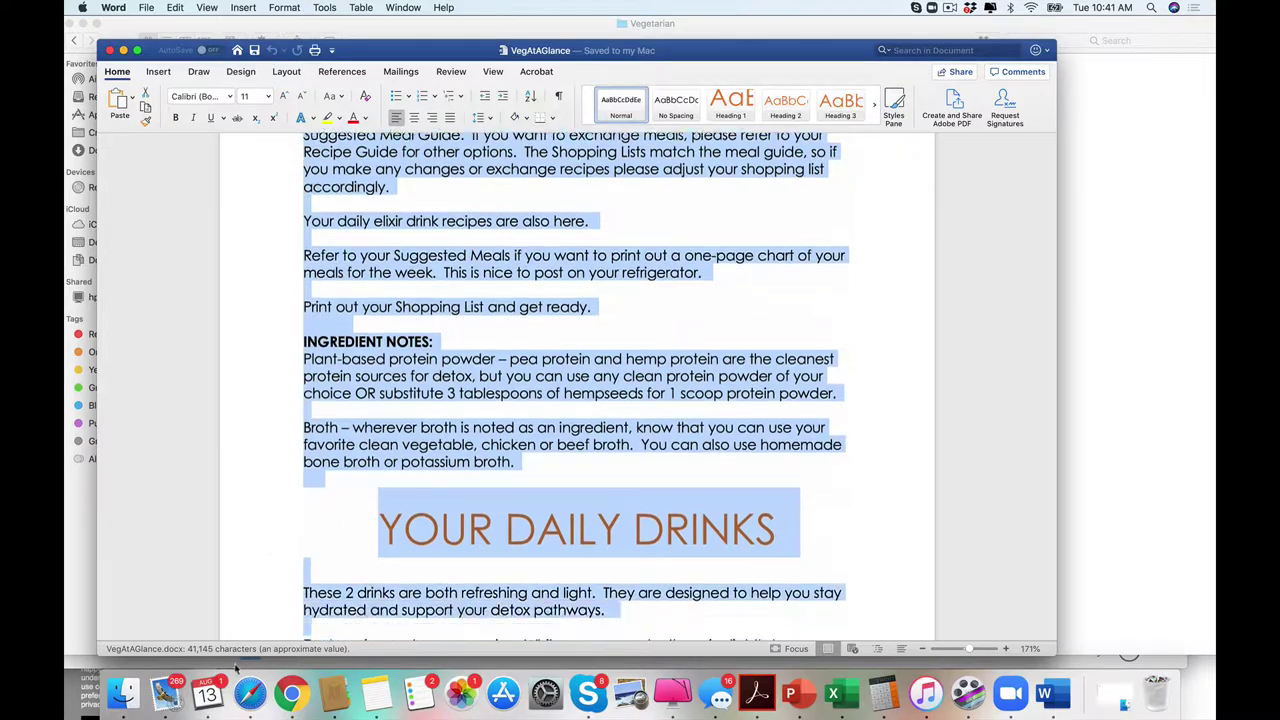
scroll(290, 644, down, 15)
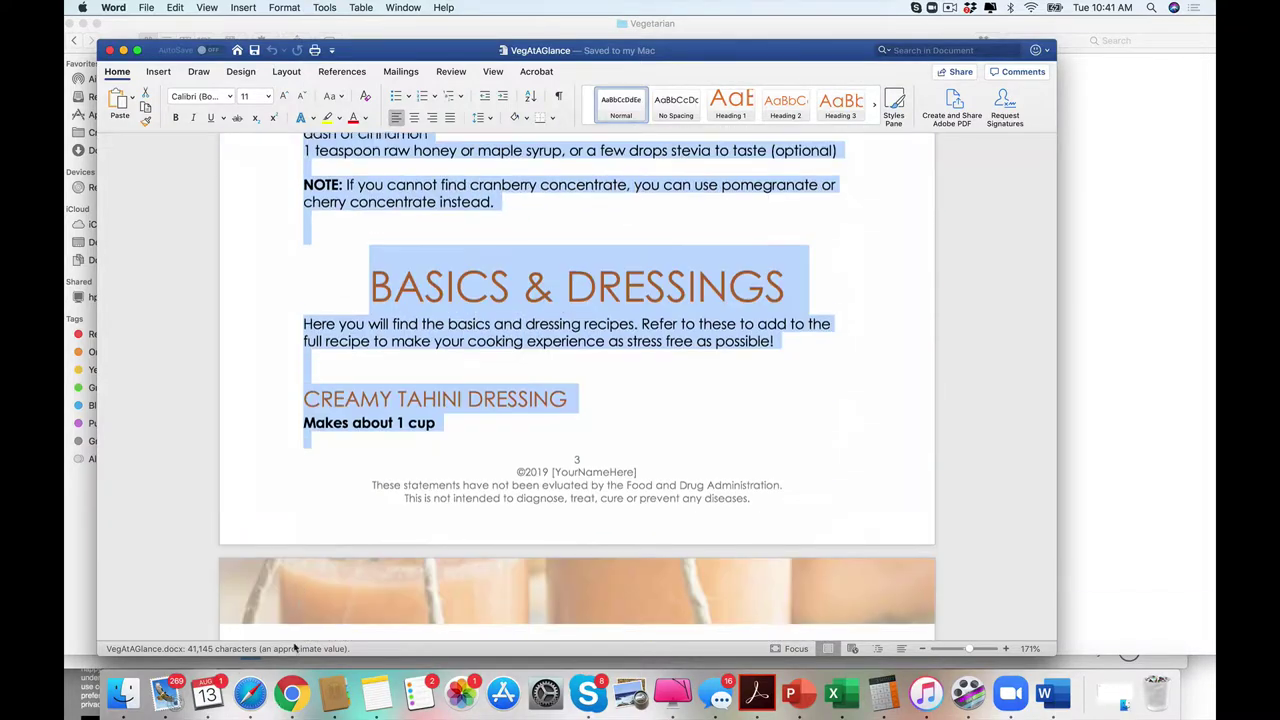
scroll(576, 390, down, 20)
scroll(500, 630, down, 20)
scroll(490, 630, down, 20)
scroll(490, 610, down, 15)
Reselect the text so it ends after the onion line, then close the document.
click(581, 287)
scroll(581, 287, up, 15)
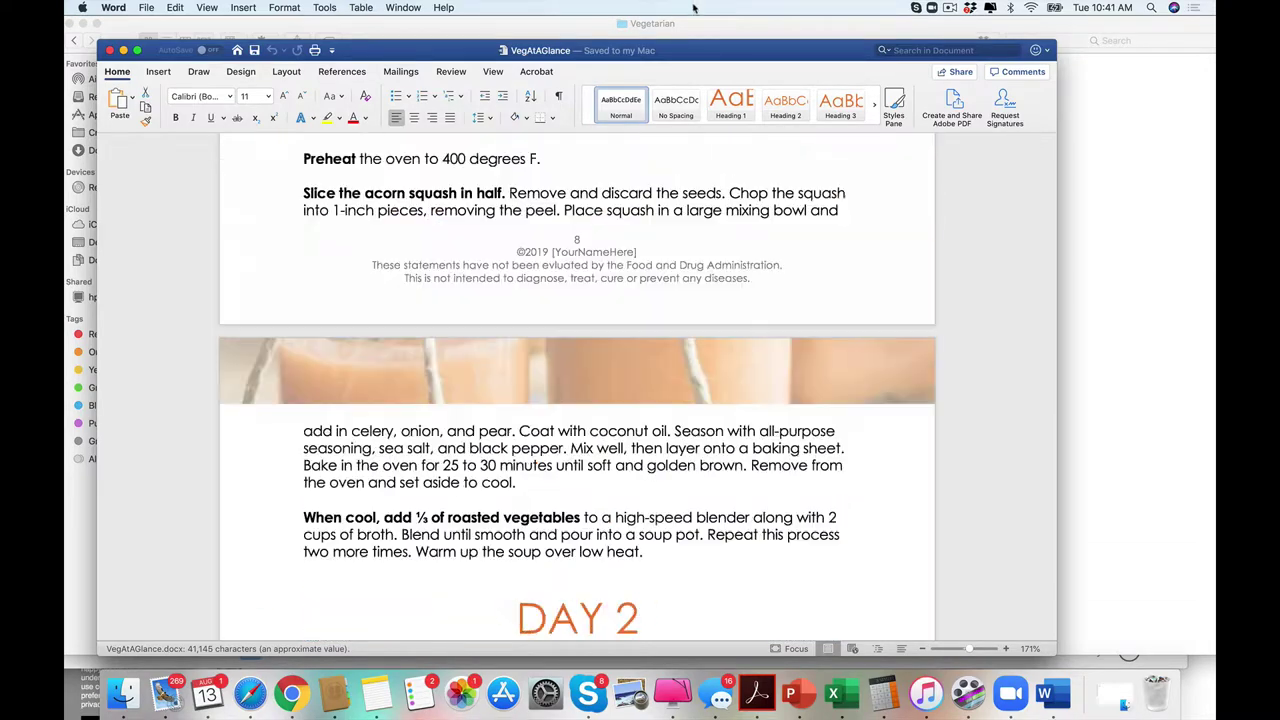
scroll(547, 620, up, 6)
key(super+a)
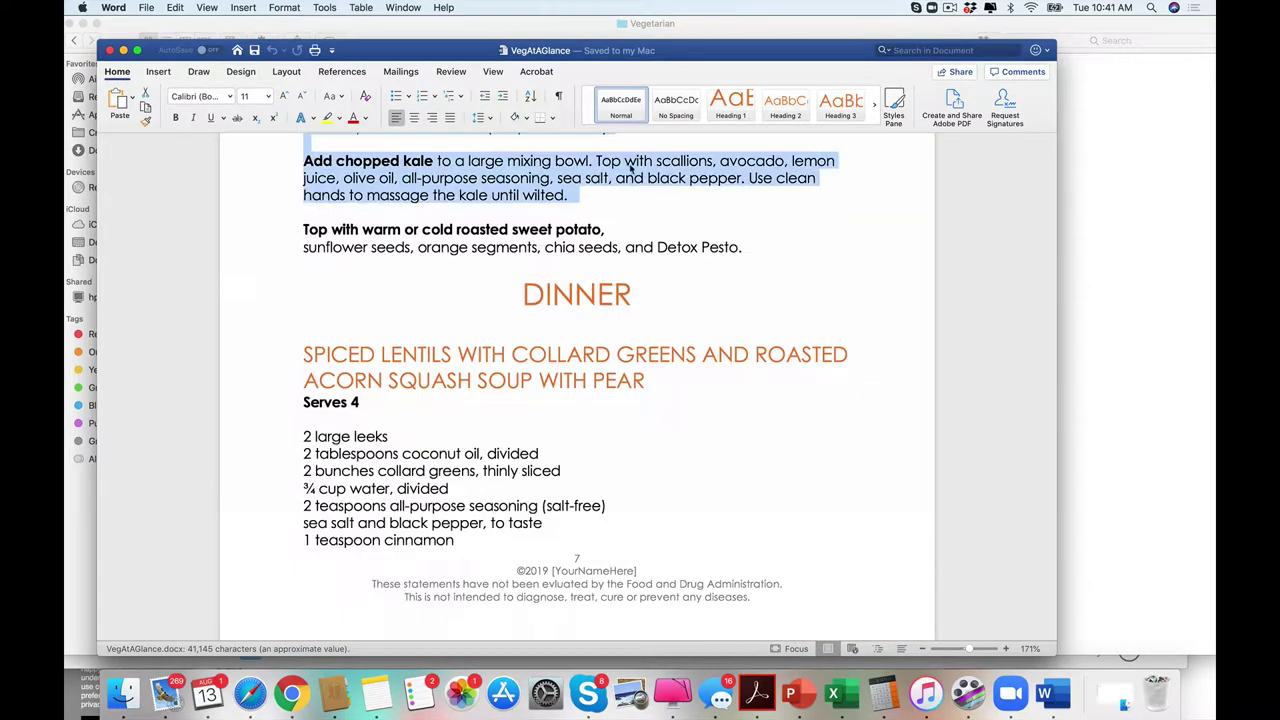
scroll(547, 620, down, 6)
scroll(547, 620, down, 12)
drag(558, 606, 620, 360)
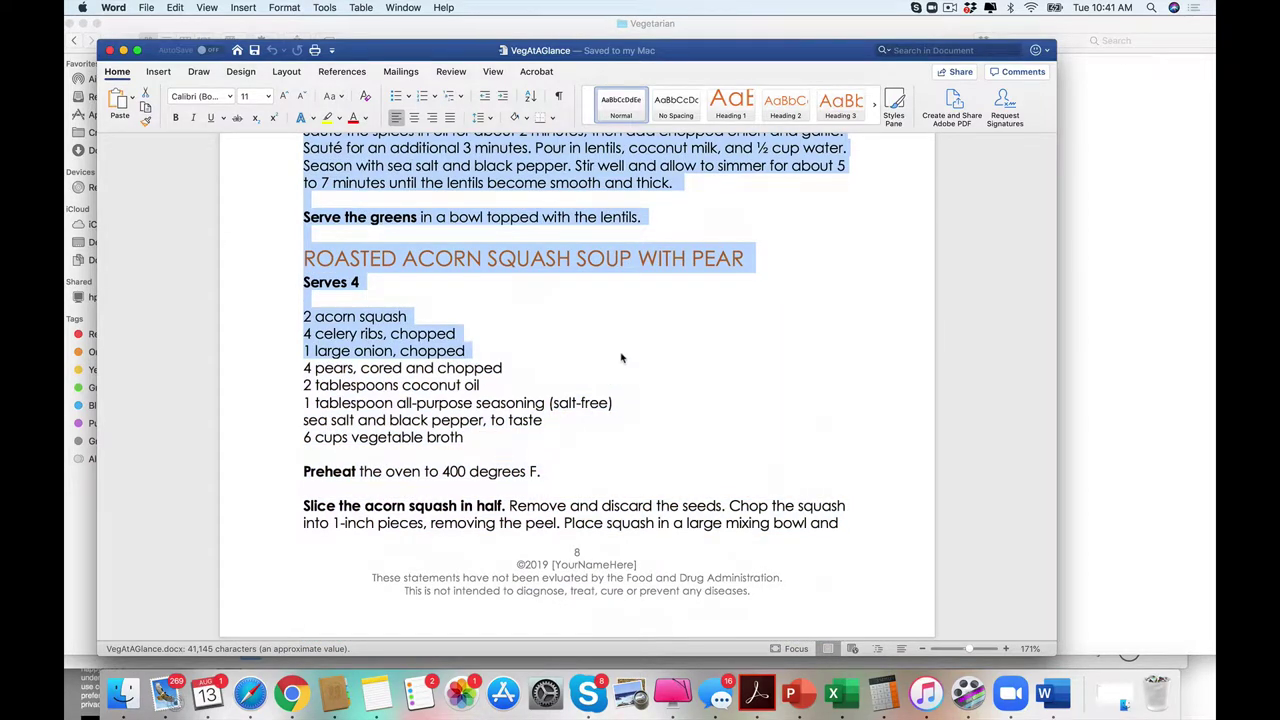
click(110, 50)
Peek into Food Diary, then open Fall_Detox_wellness kit.docx from the Physical and Emotional Wellness Toolkit folder.
click(74, 40)
click(74, 40)
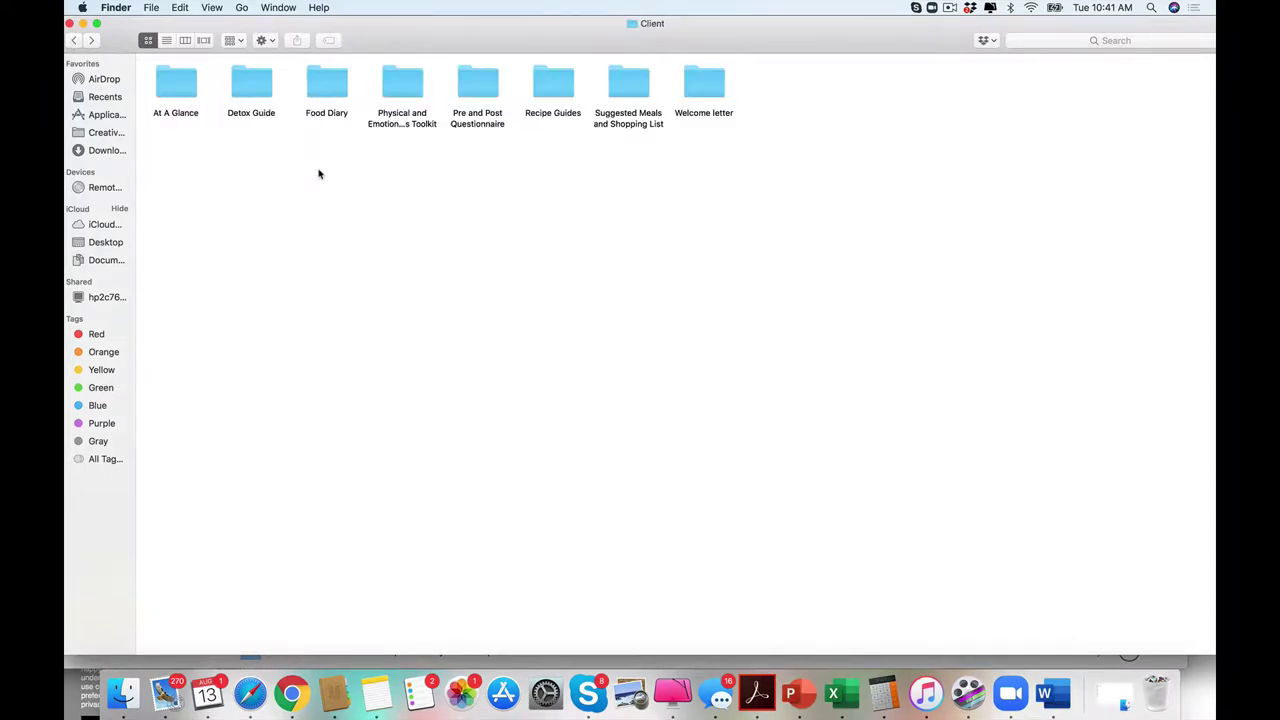
double_click(333, 91)
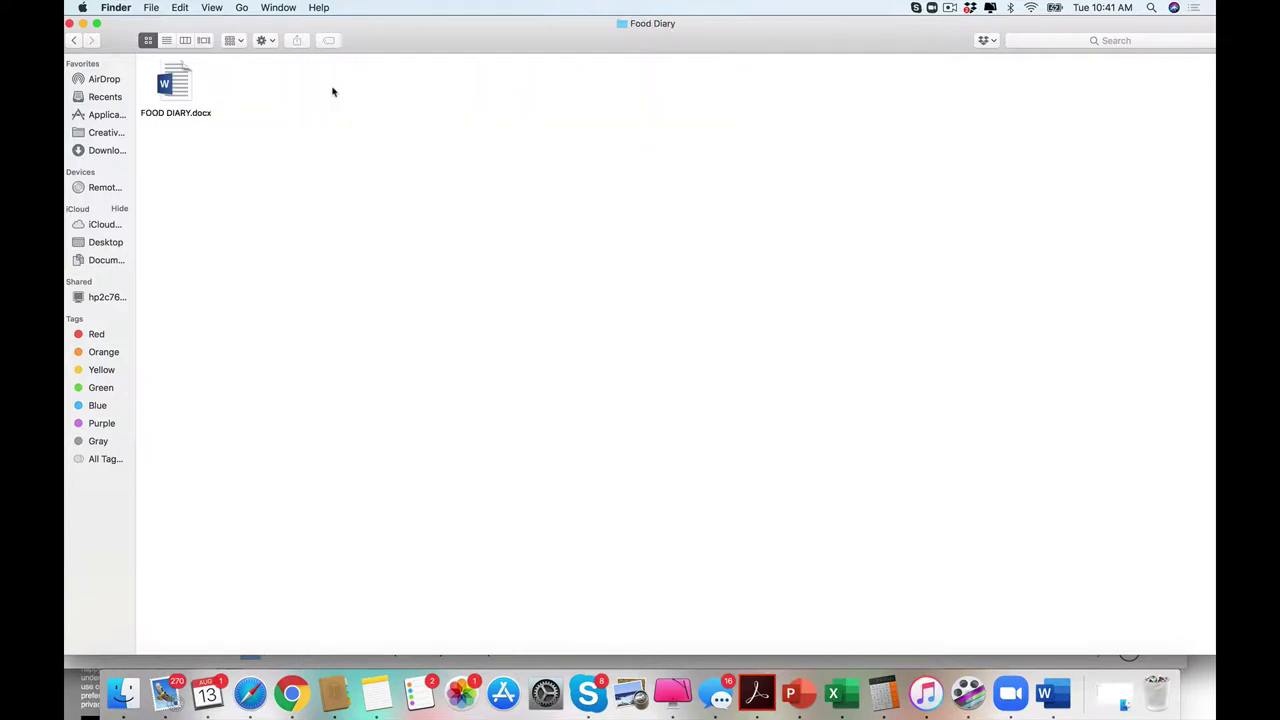
click(74, 40)
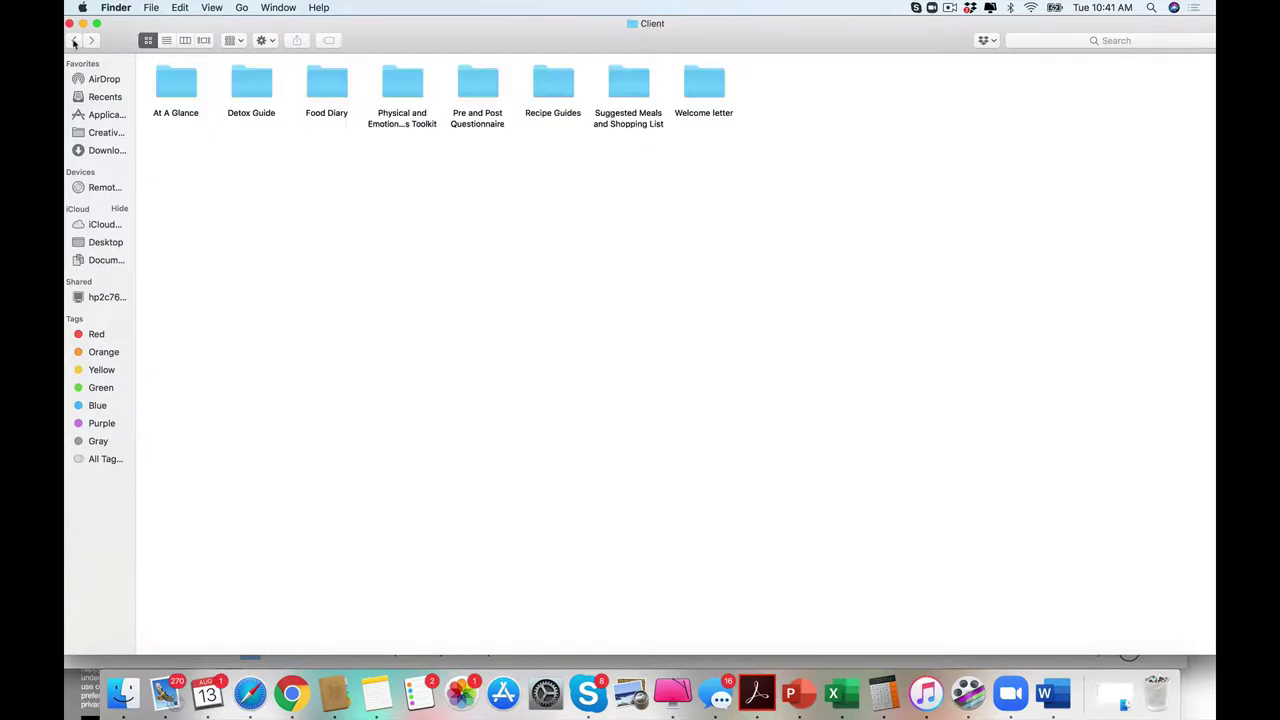
double_click(410, 88)
double_click(180, 82)
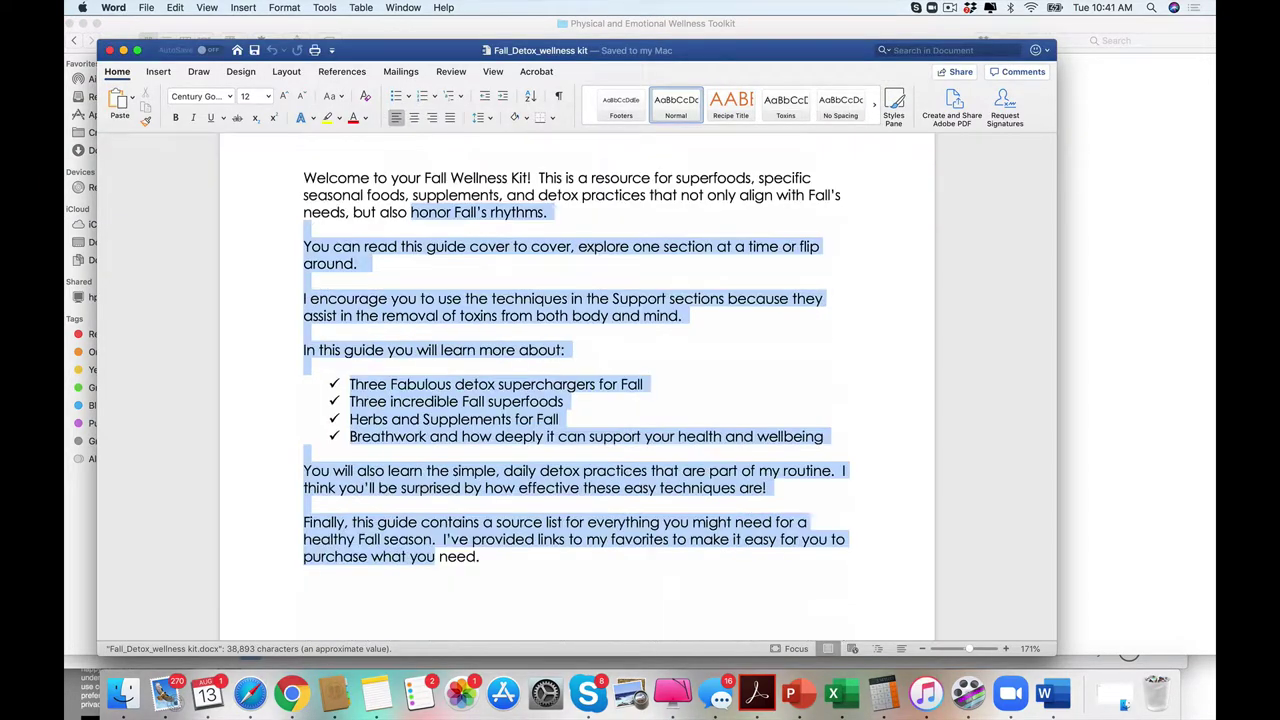
Scroll through the opening sections of the wellness kit.
scroll(577, 400, down, 10)
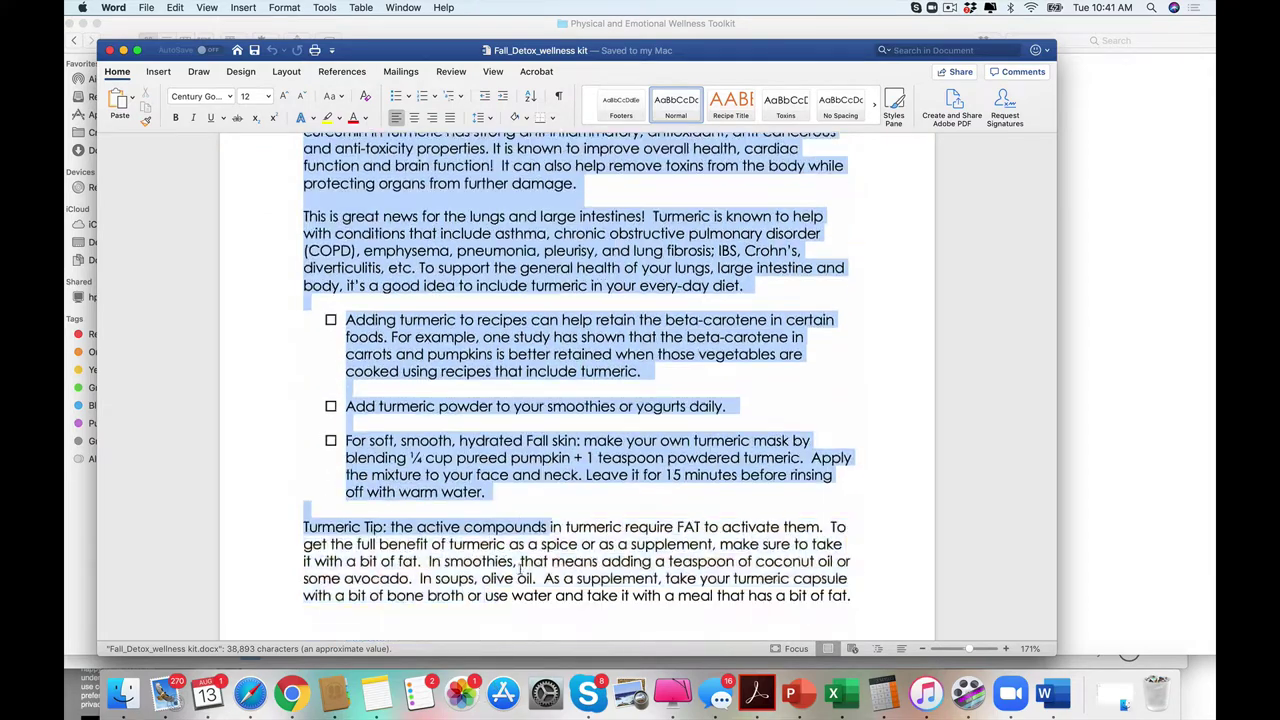
scroll(530, 608, down, 1)
scroll(548, 623, down, 6)
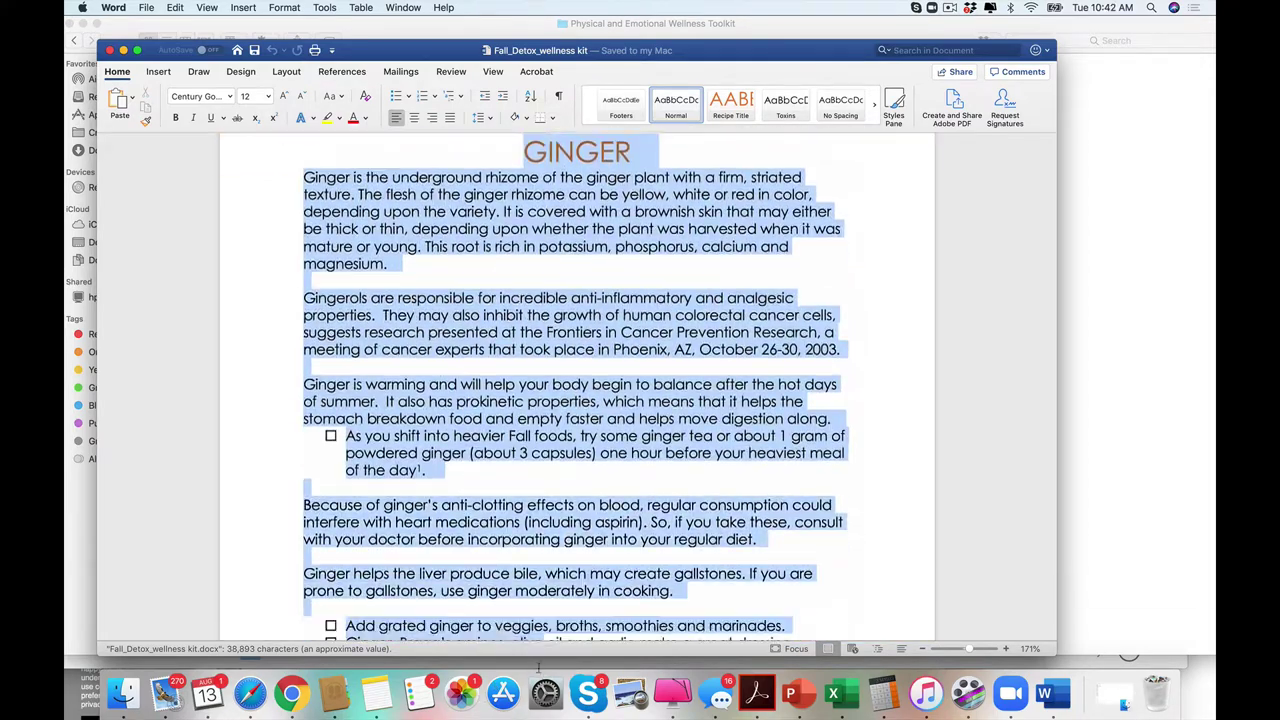
scroll(577, 400, down, 10)
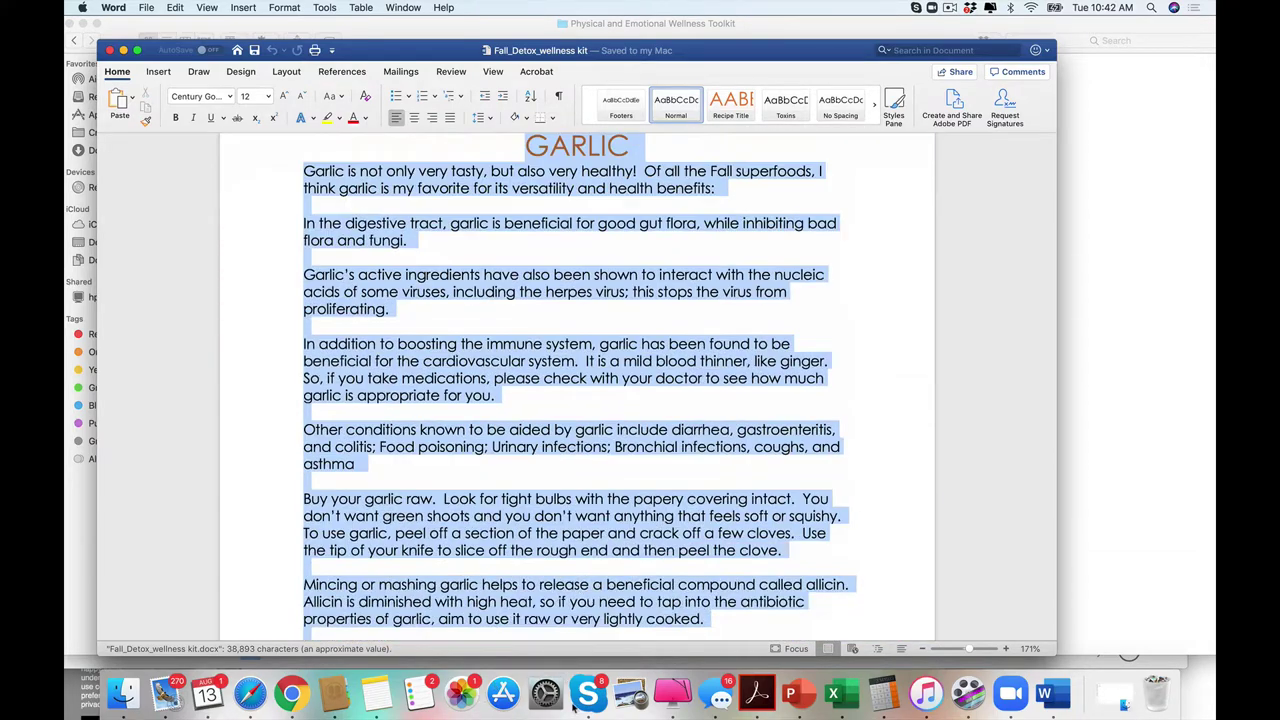
scroll(614, 645, down, 15)
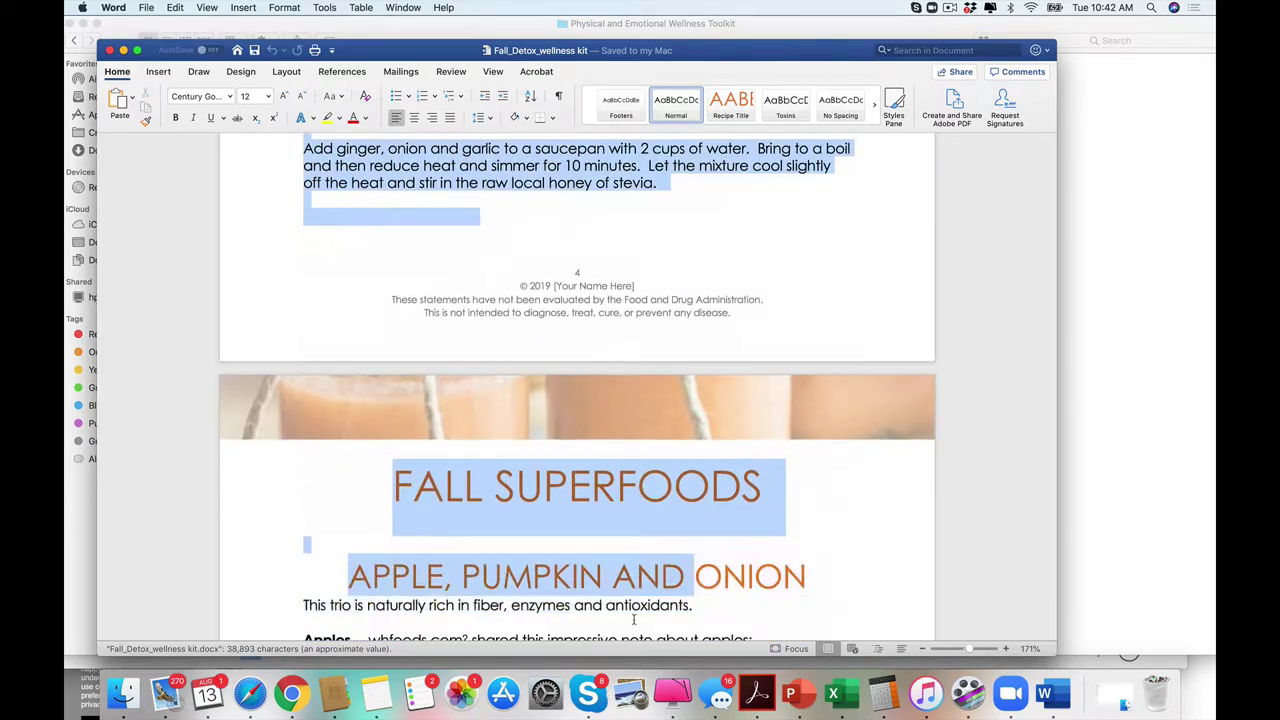
scroll(624, 638, down, 15)
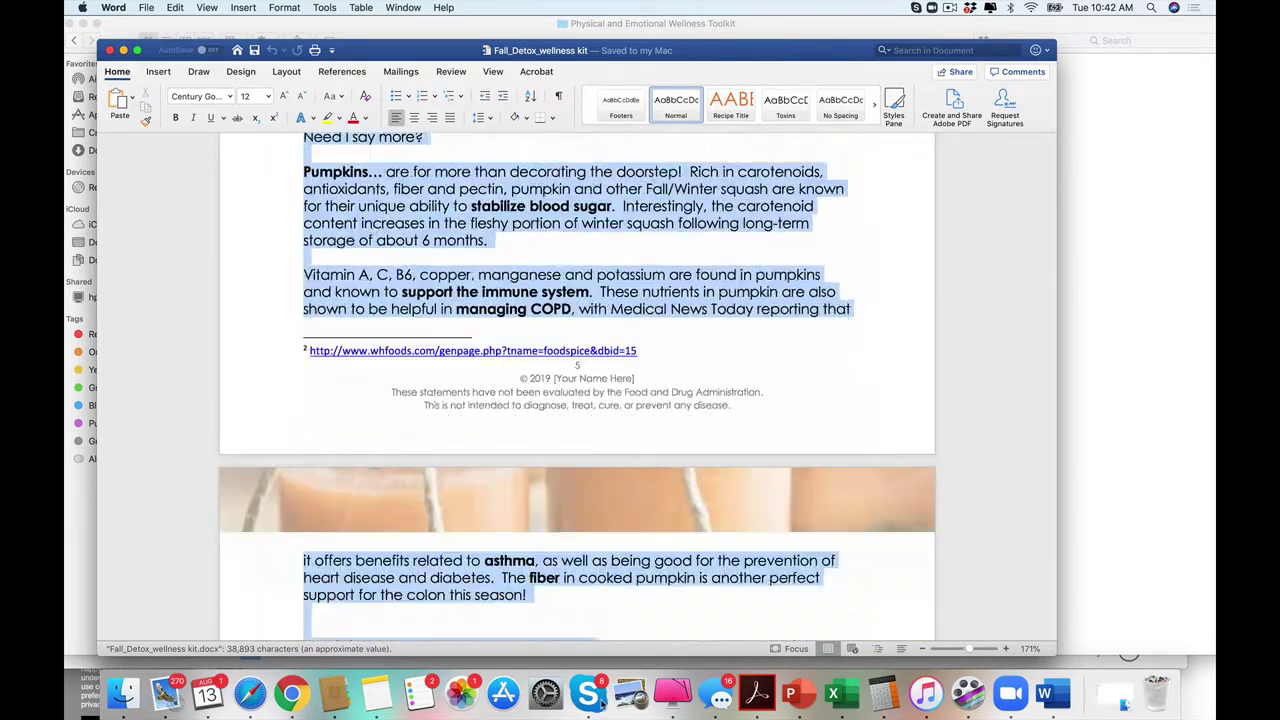
scroll(620, 624, down, 6)
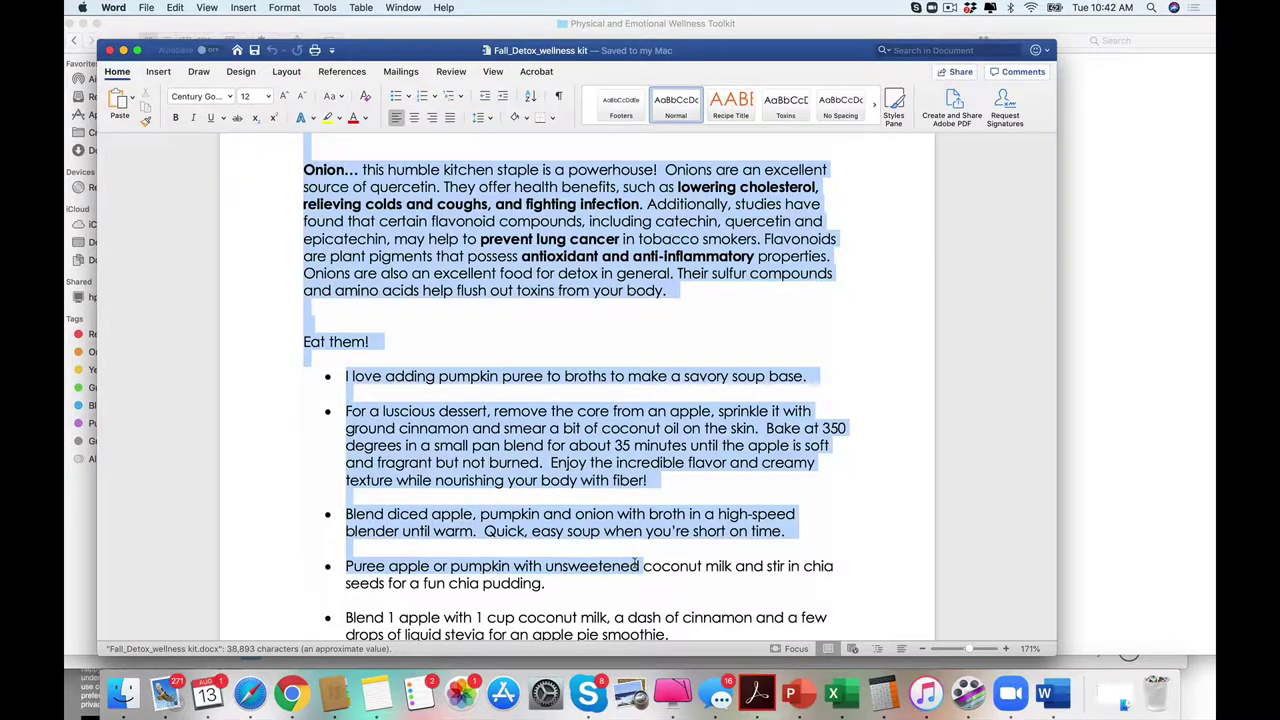
scroll(612, 658, down, 15)
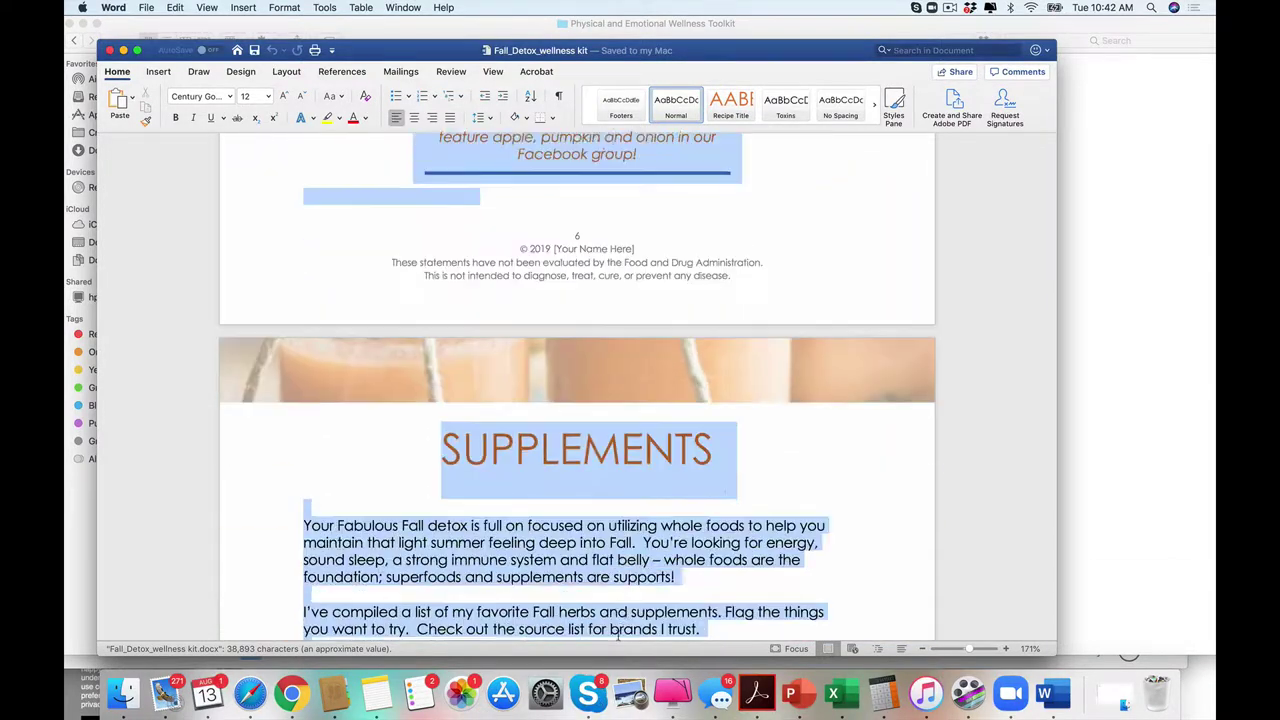
scroll(624, 640, down, 20)
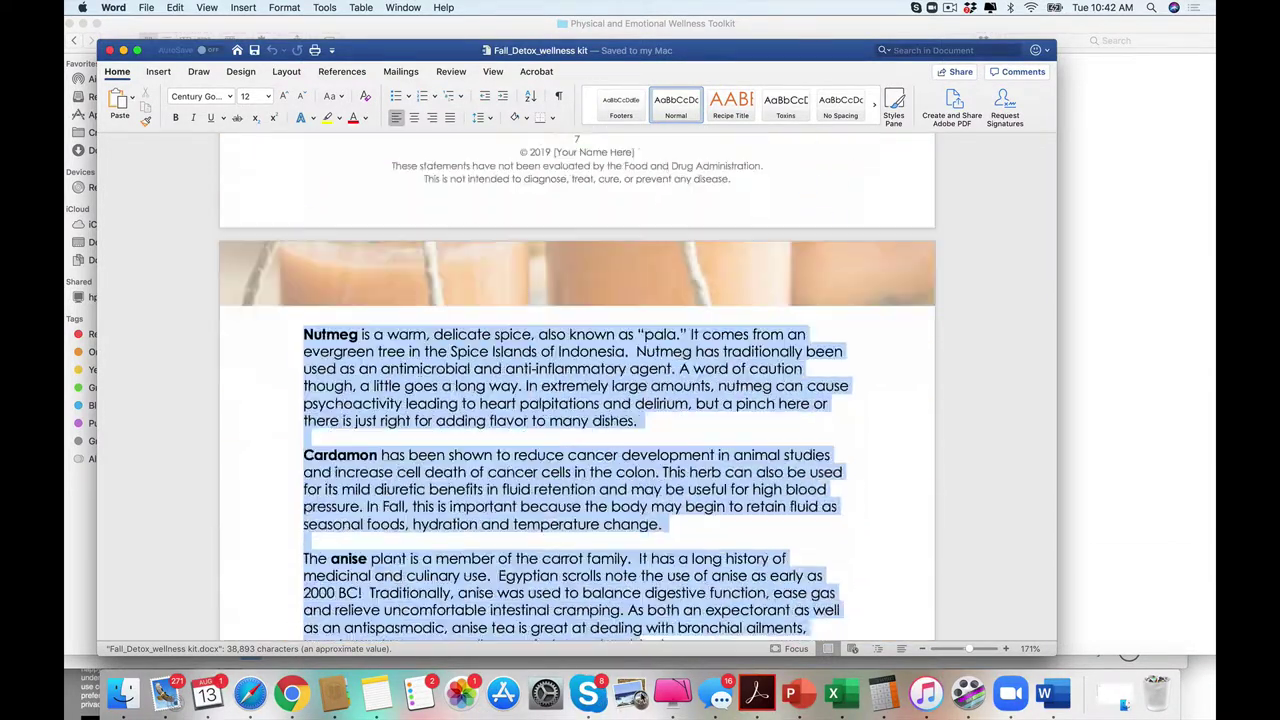
scroll(649, 646, down, 20)
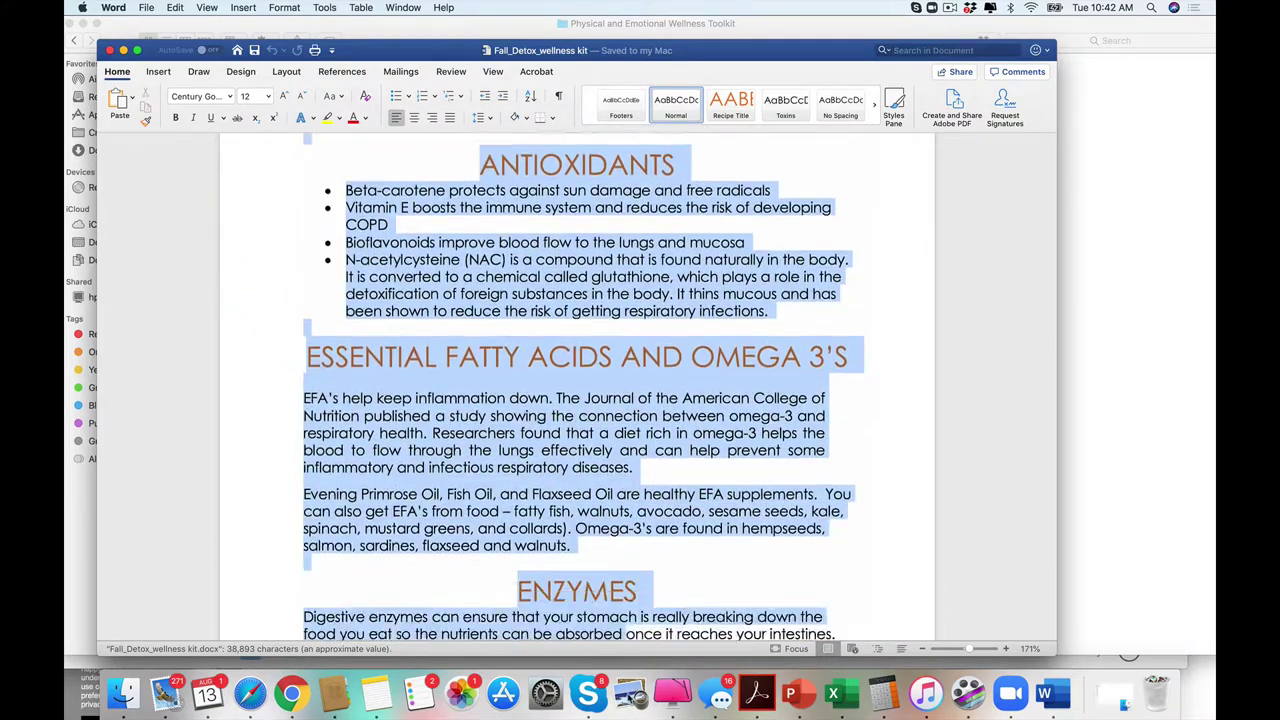
scroll(685, 668, down, 20)
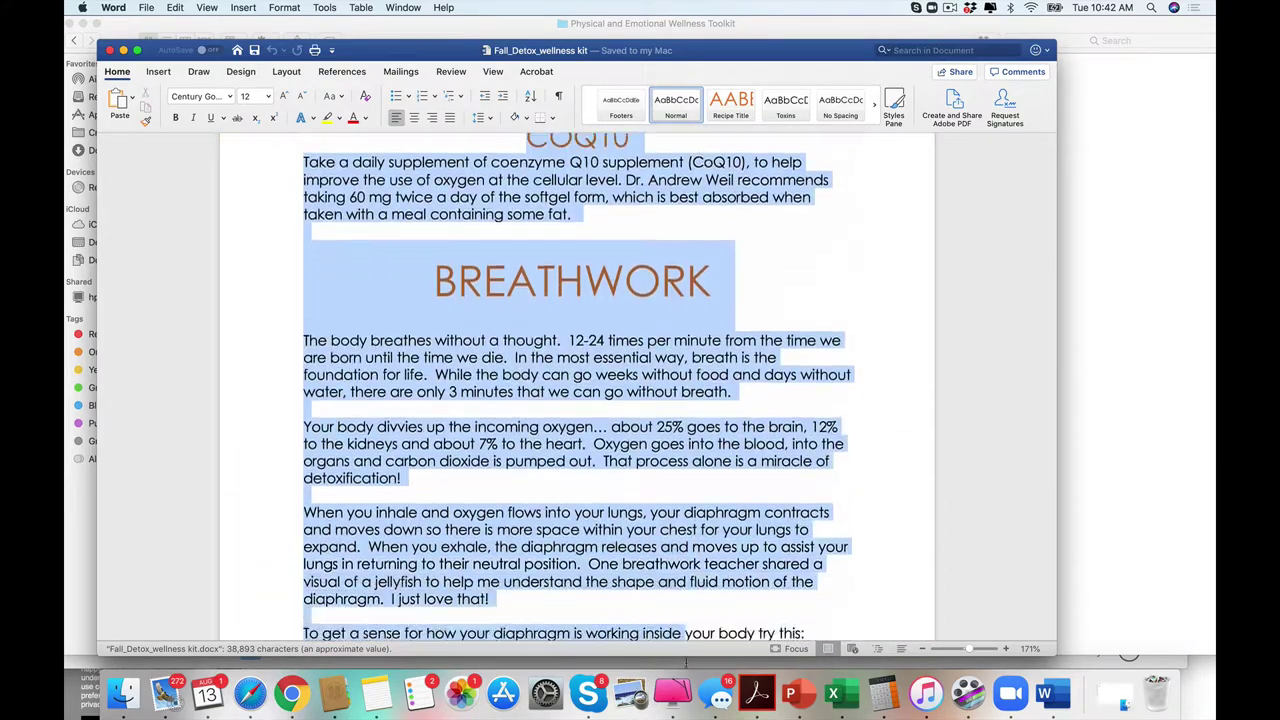
scroll(679, 668, down, 20)
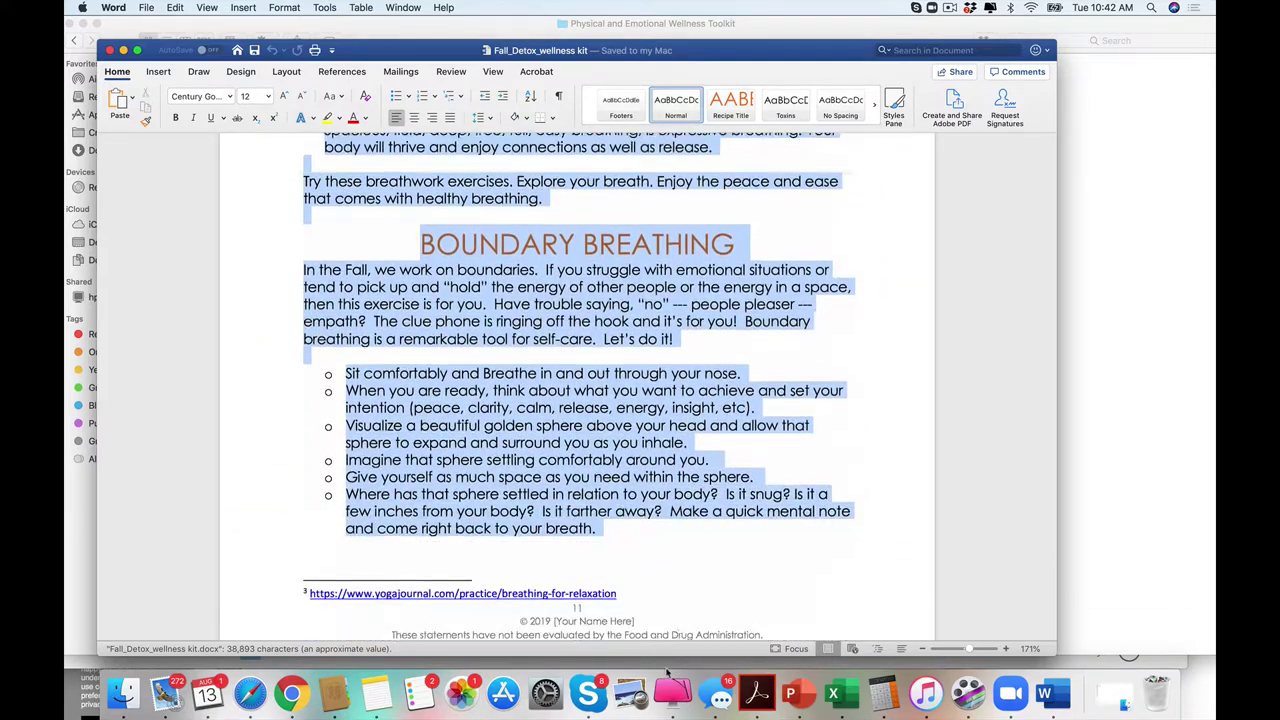
scroll(668, 652, down, 20)
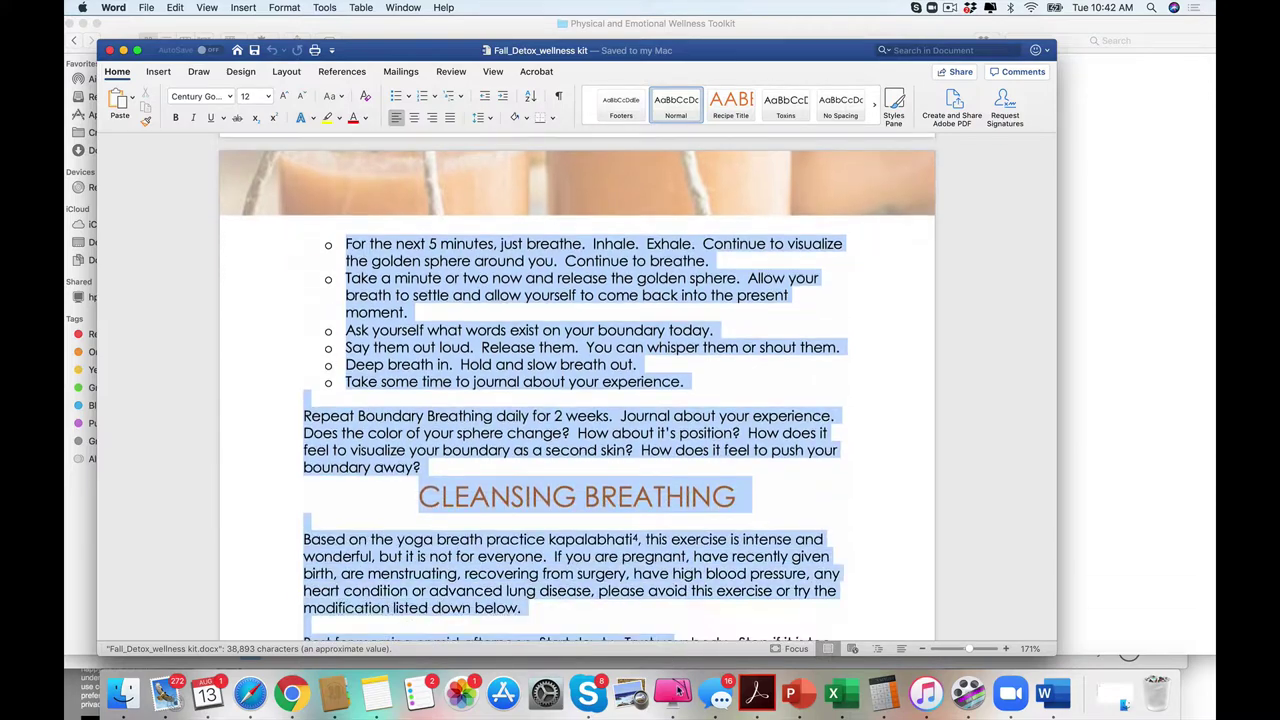
scroll(694, 607, down, 5)
scroll(697, 595, down, 10)
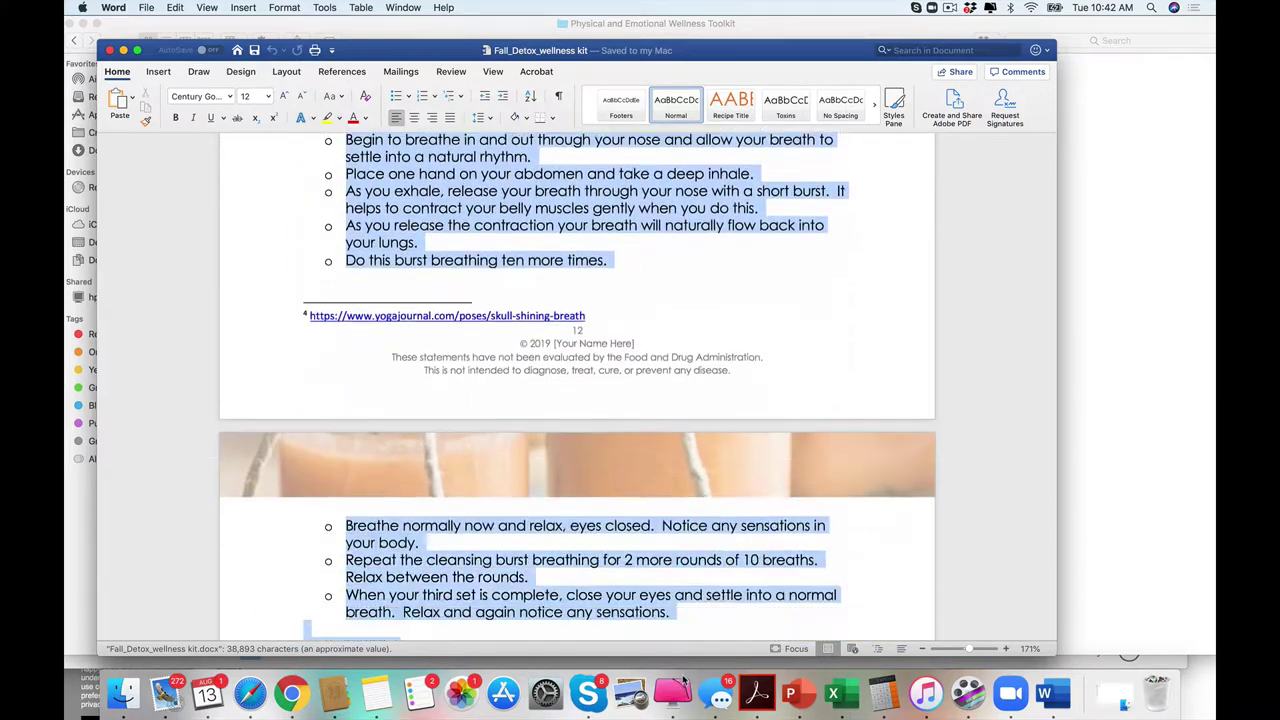
scroll(702, 548, down, 6)
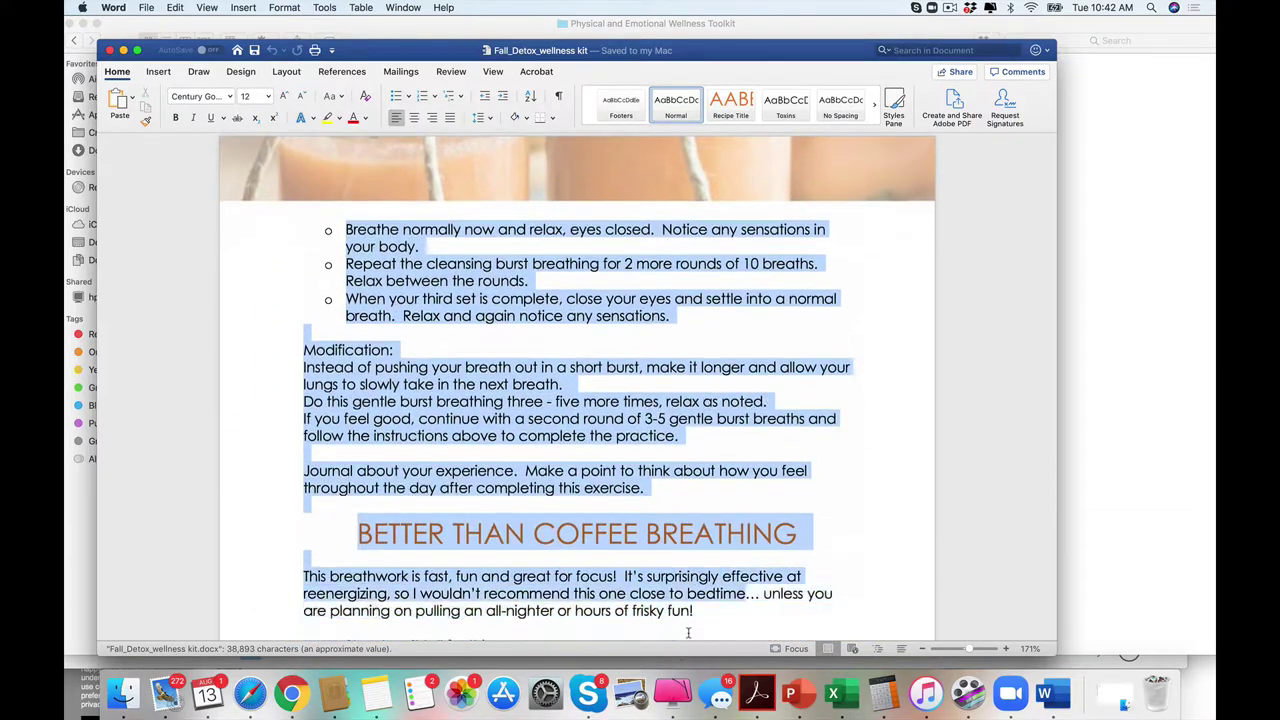
Clear the highlight and keep reading down to the Castor Oil Pack section.
click(588, 572)
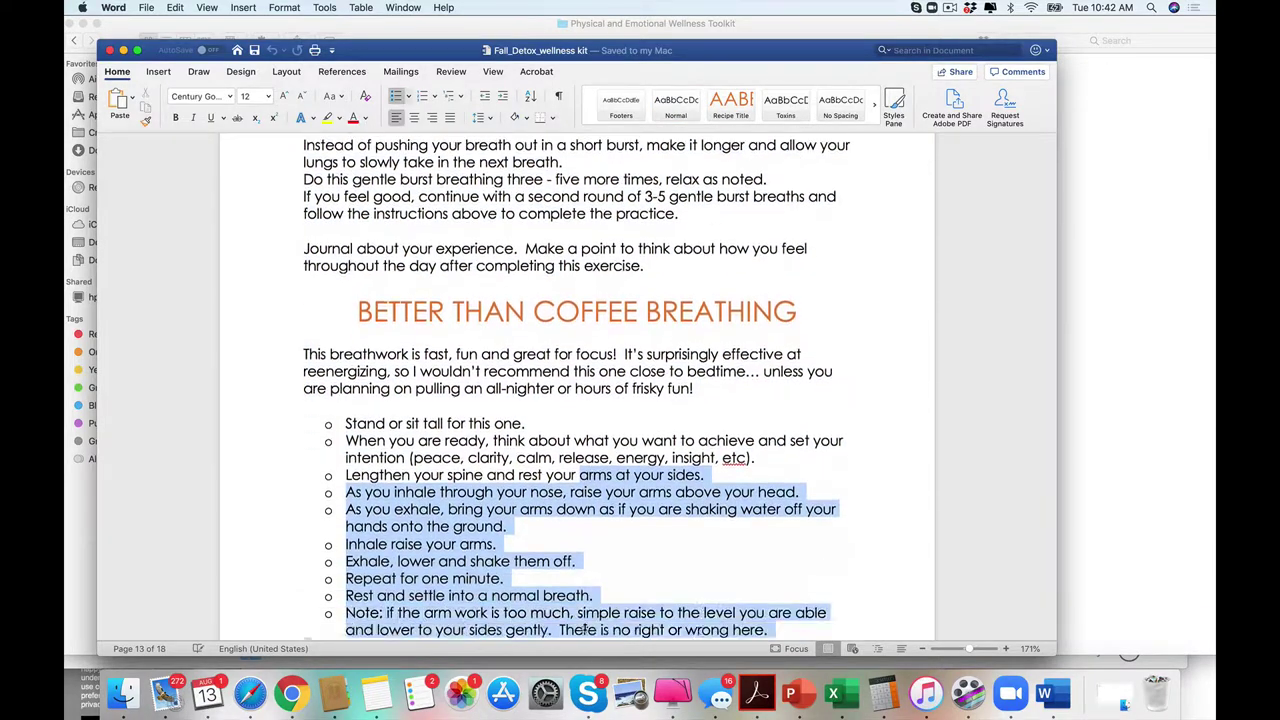
scroll(591, 600, down, 10)
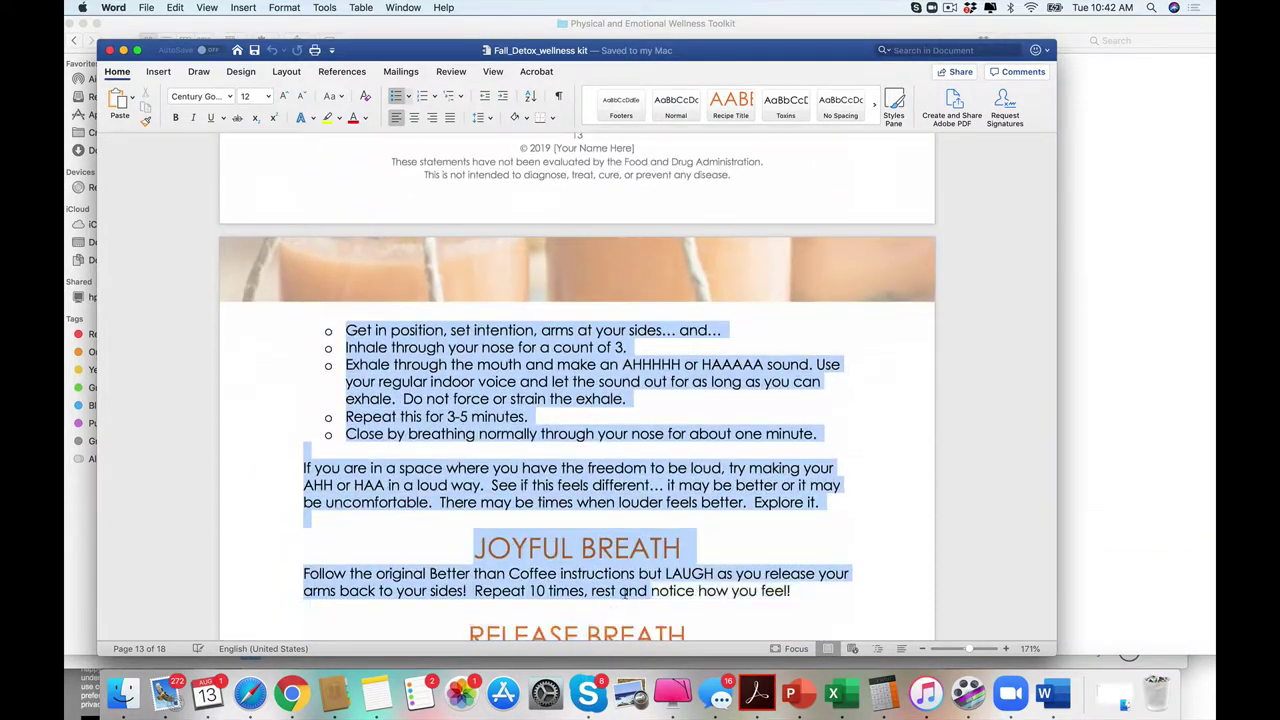
scroll(625, 640, down, 4)
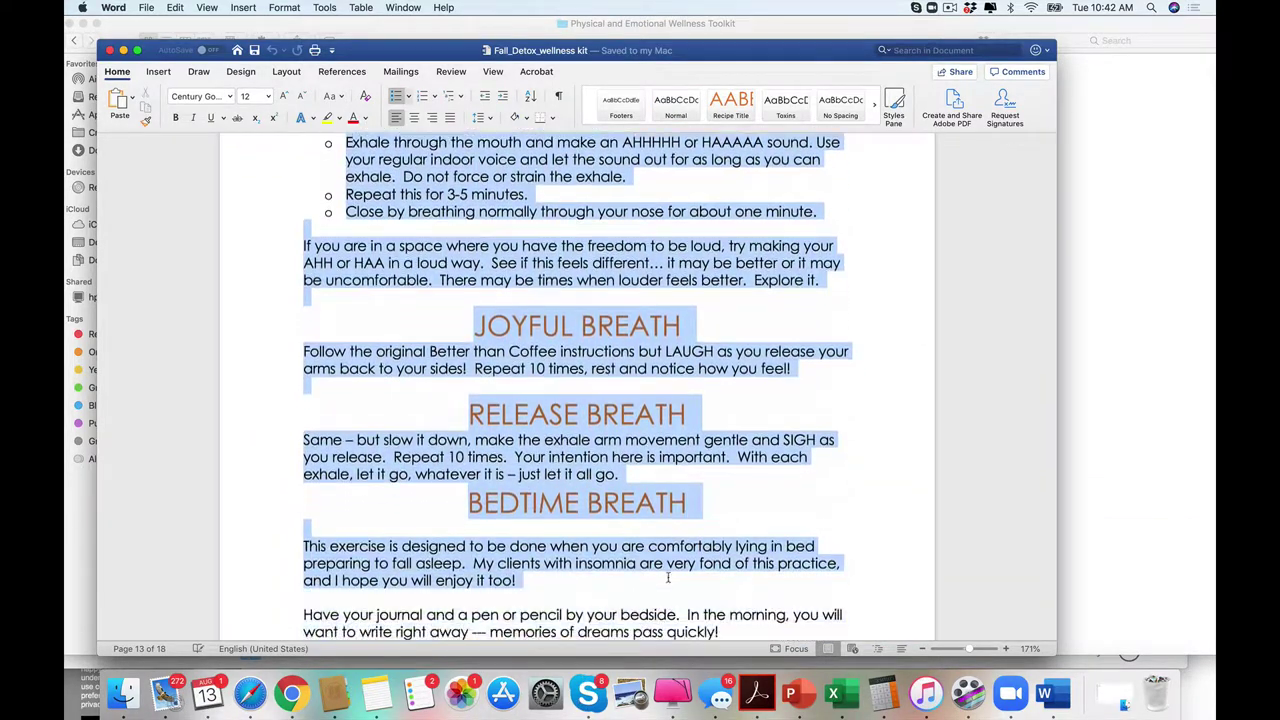
scroll(650, 640, down, 15)
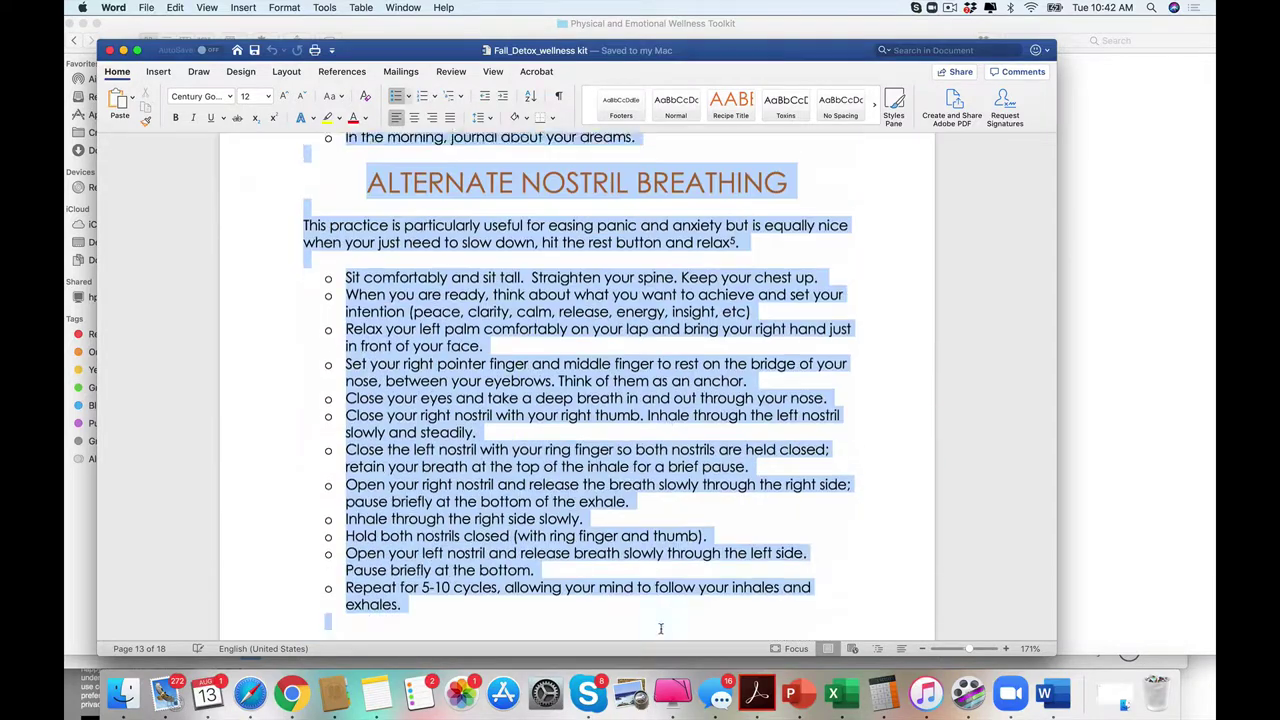
scroll(677, 574, down, 15)
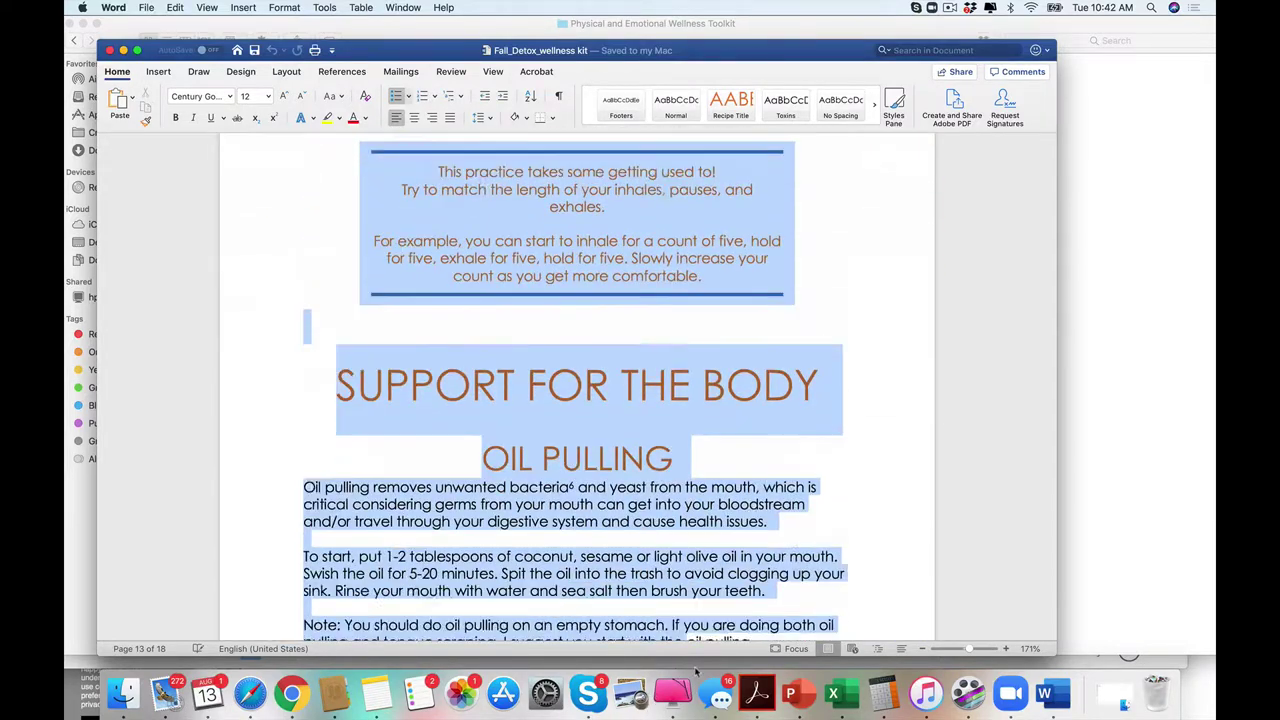
scroll(741, 566, down, 7)
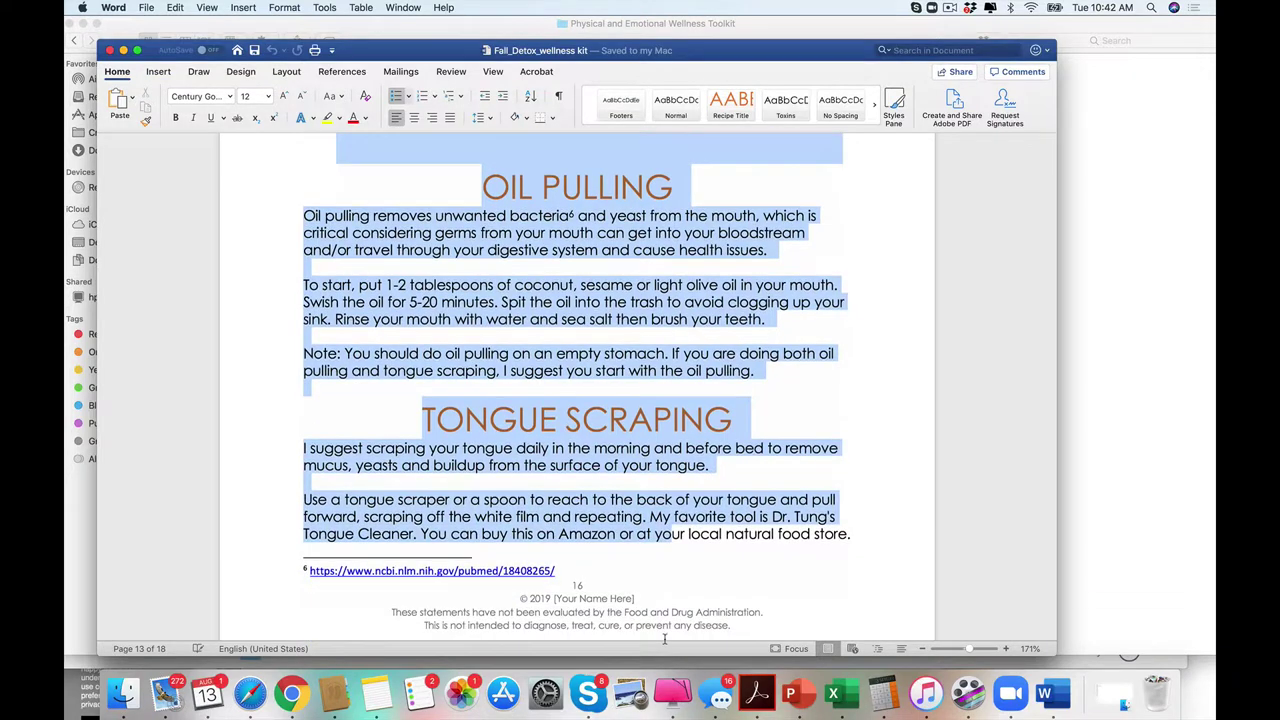
scroll(673, 640, down, 20)
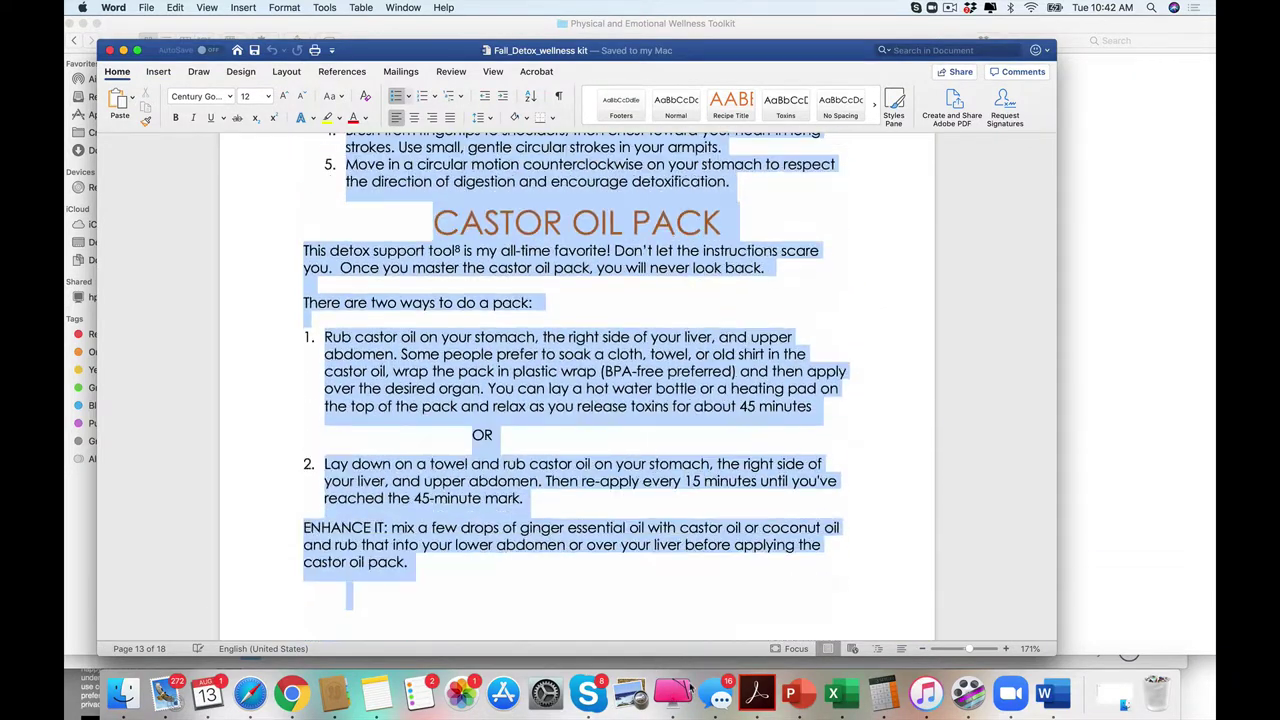
Close the wellness kit, return to Client, and open Suggested Meals and Shopping List > Vegetarian.
click(111, 50)
click(75, 42)
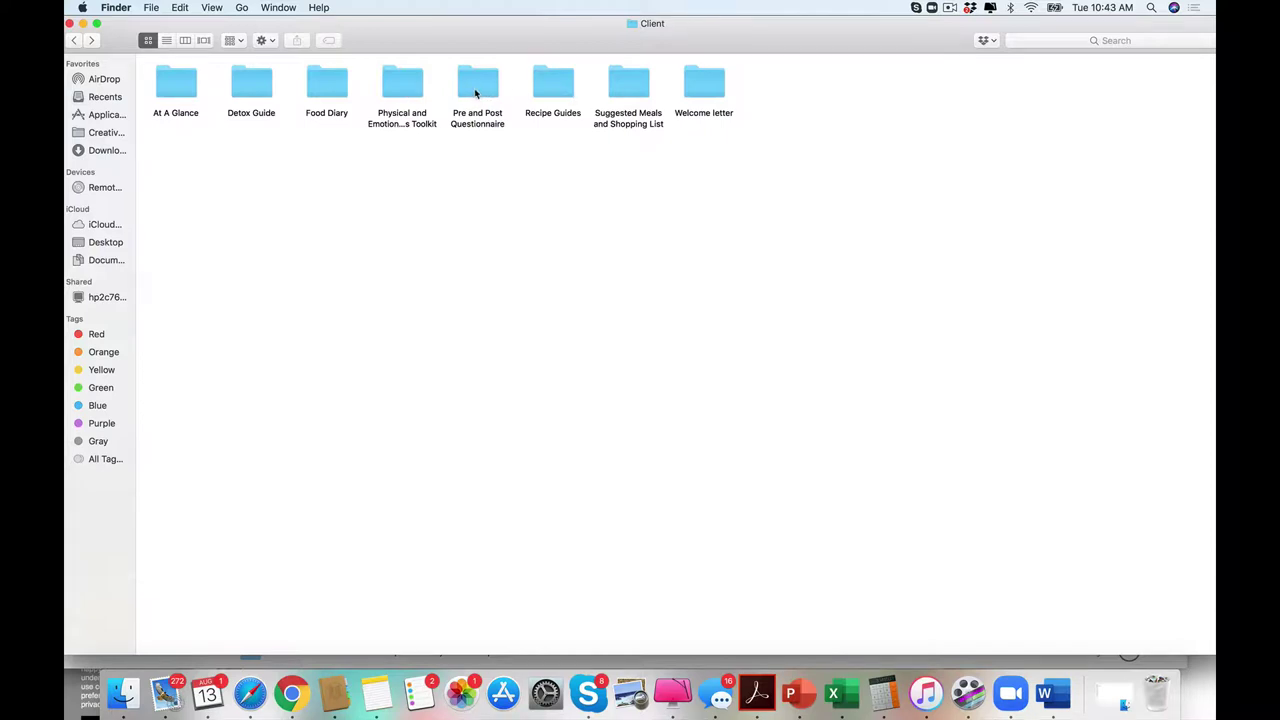
double_click(636, 95)
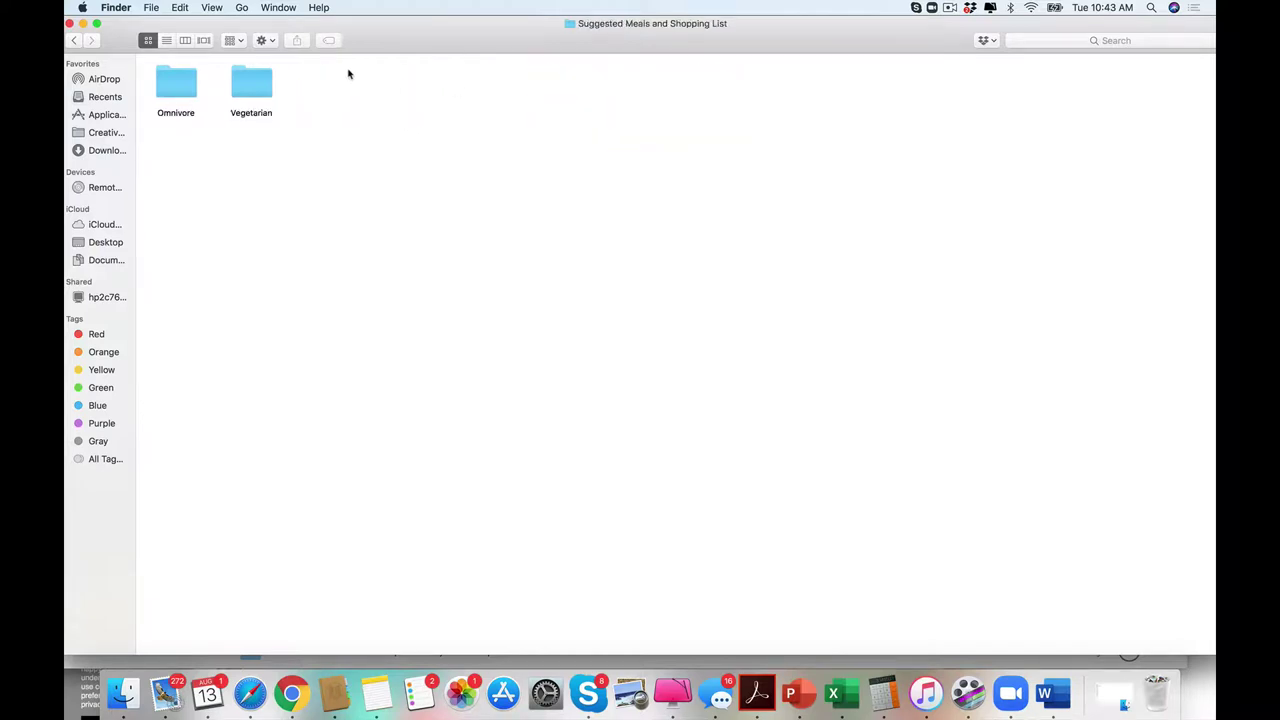
double_click(251, 90)
Open VegSuggestedMeals.docx, select the meal plan's introductory text, then close it.
double_click(176, 85)
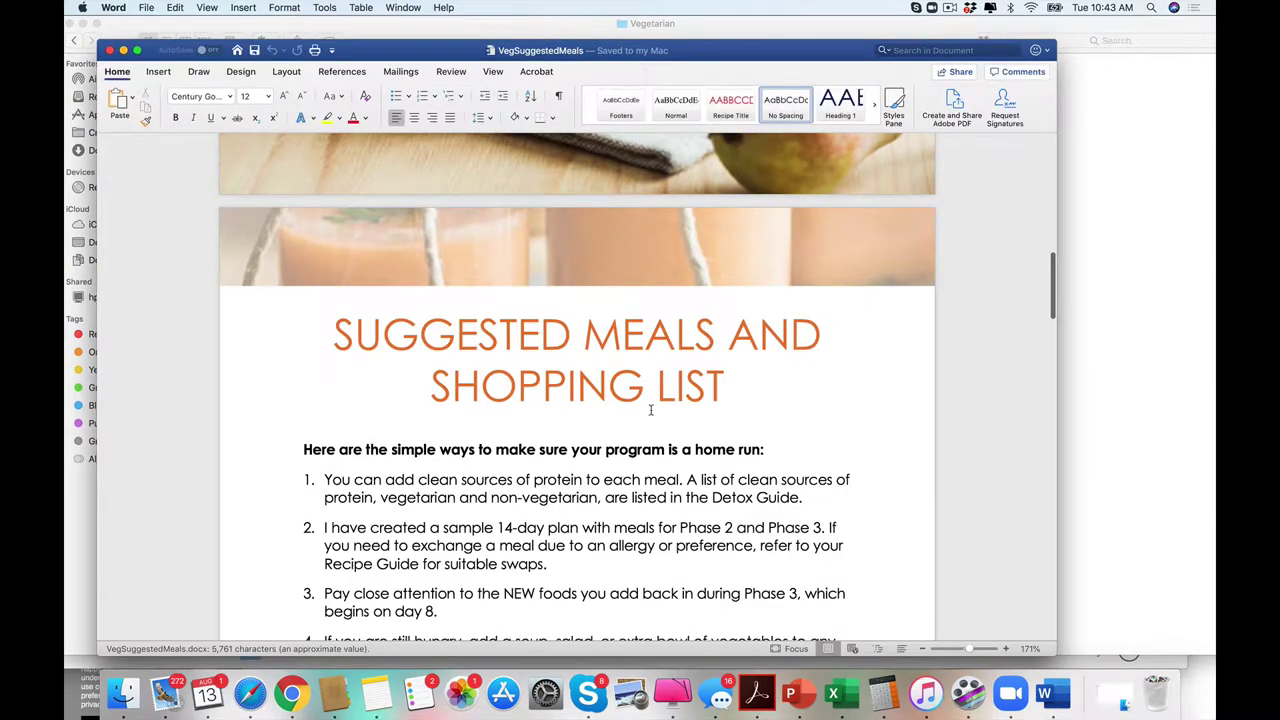
drag(305, 412, 850, 560)
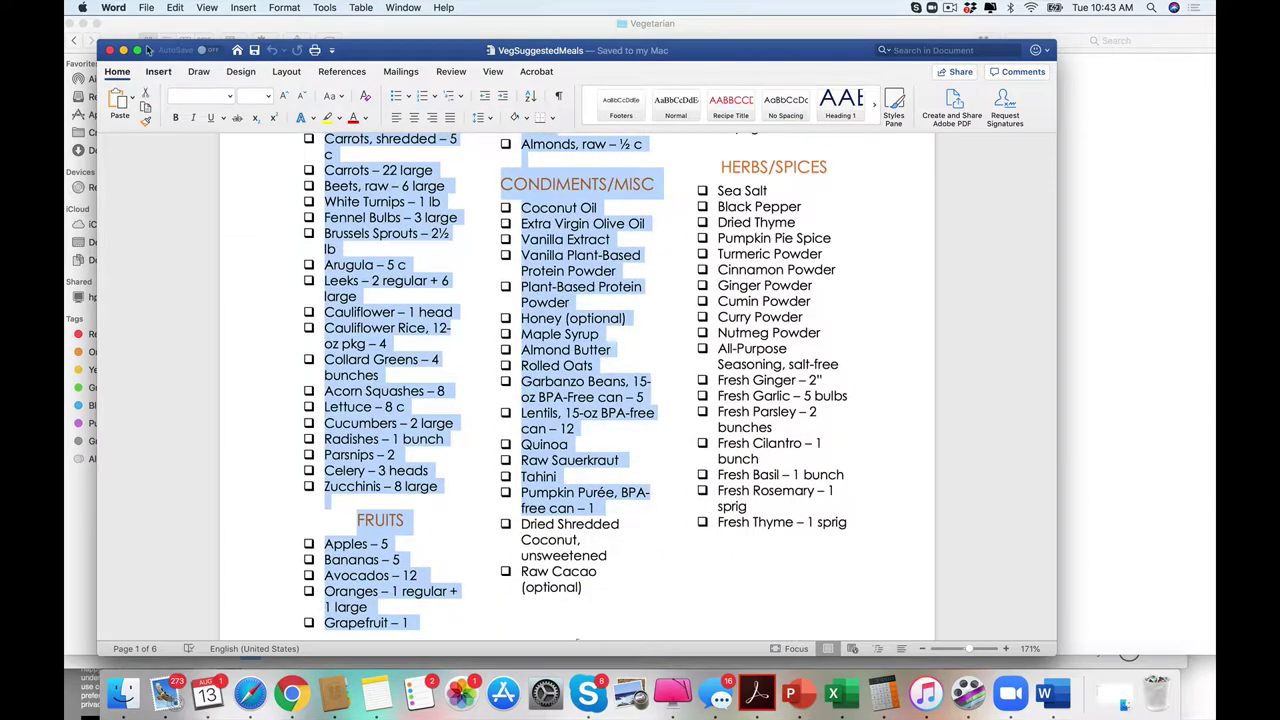
click(111, 50)
Back up to Basic, open Business and peek into its 3D Cover folder.
click(73, 40)
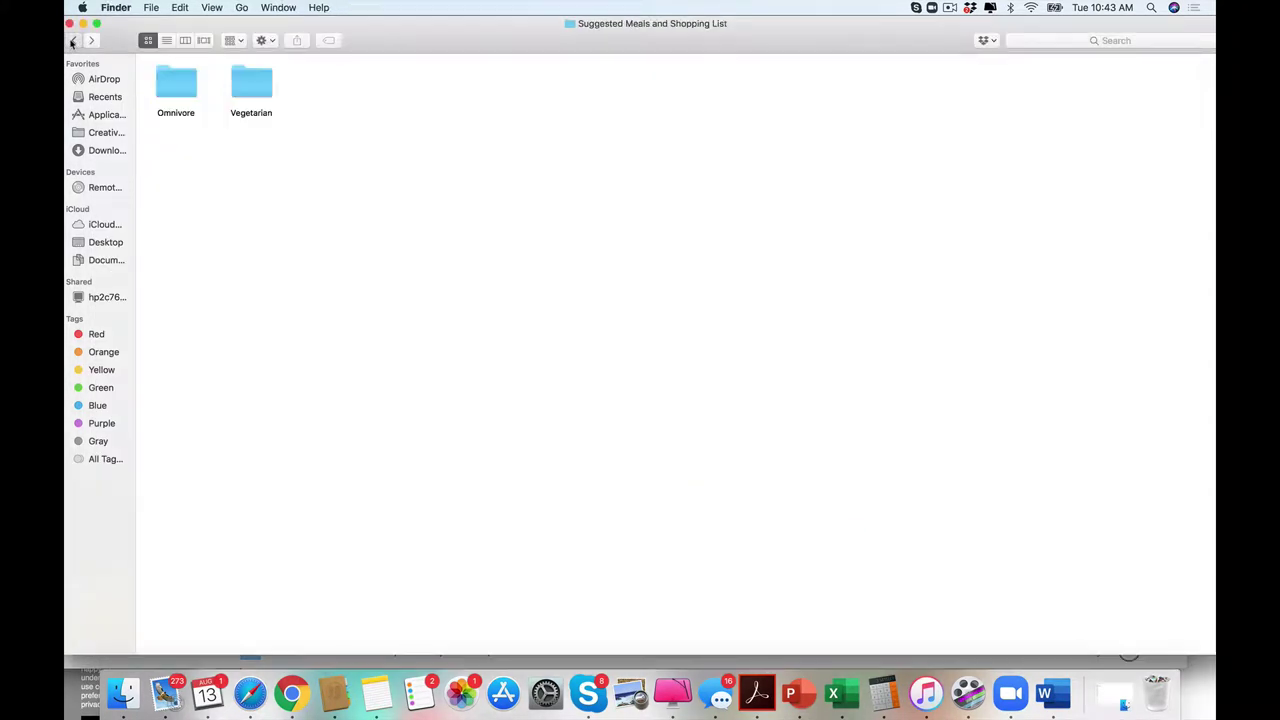
click(73, 40)
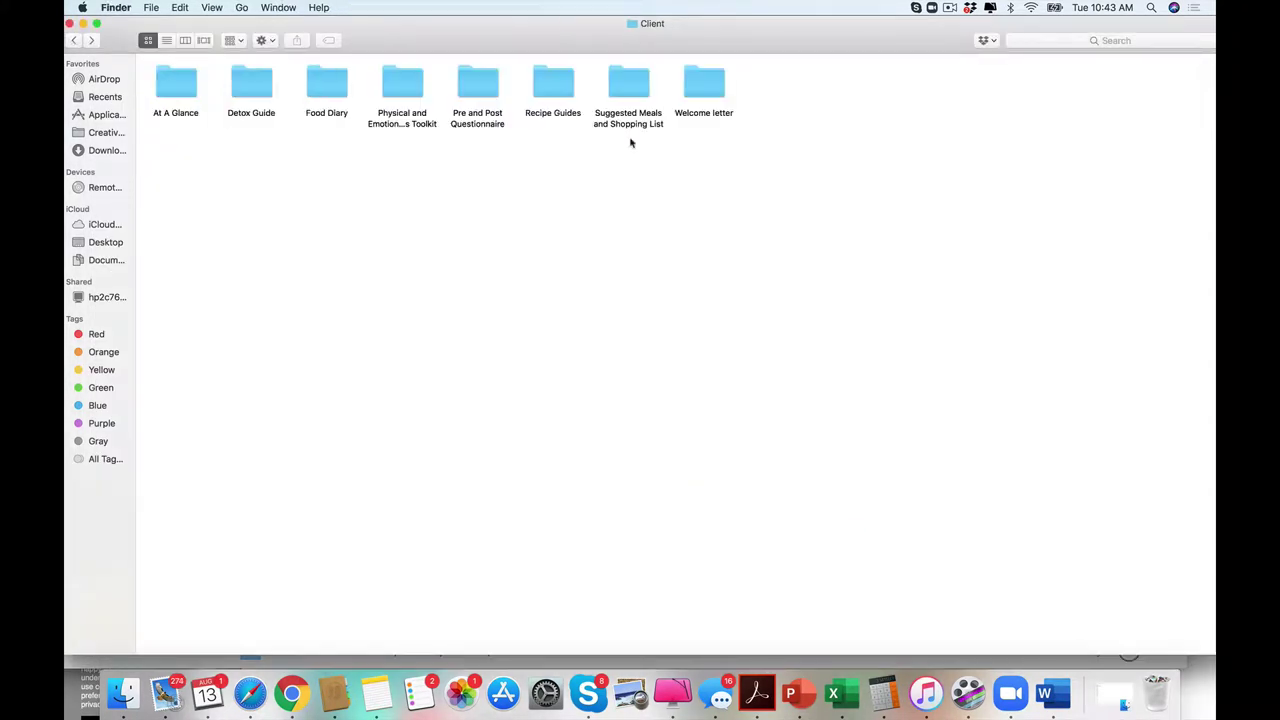
click(73, 40)
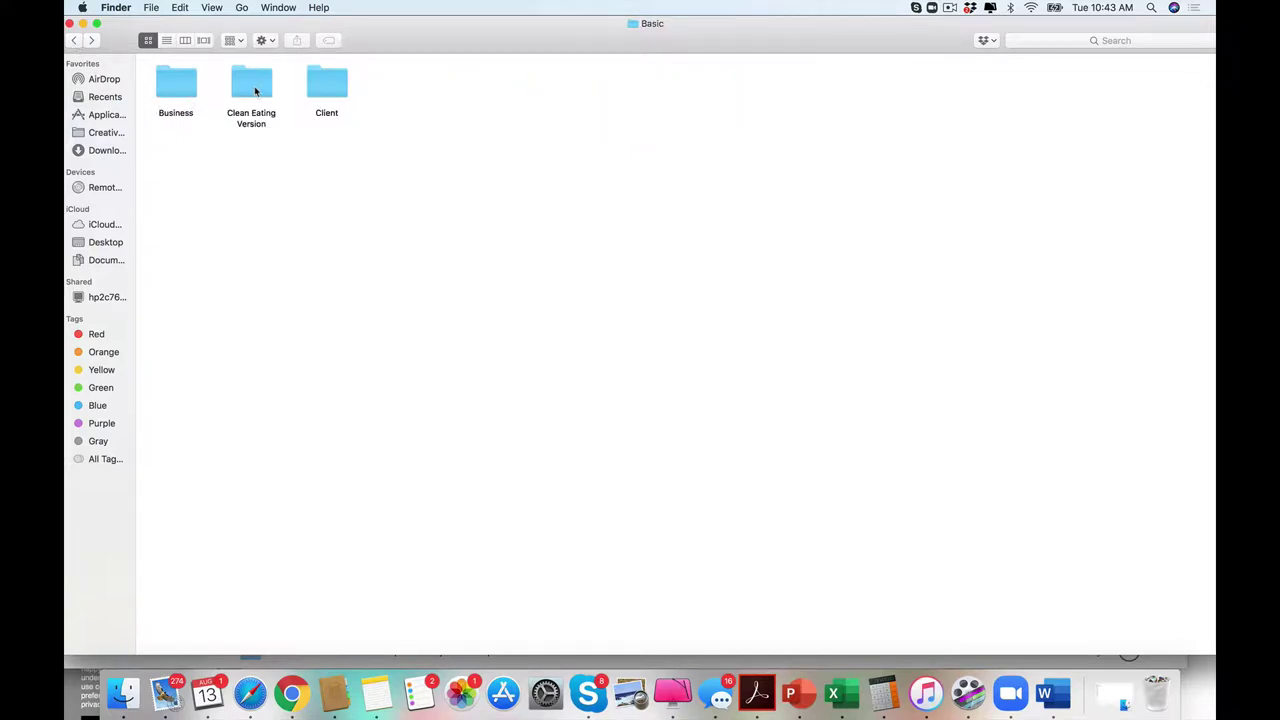
double_click(176, 86)
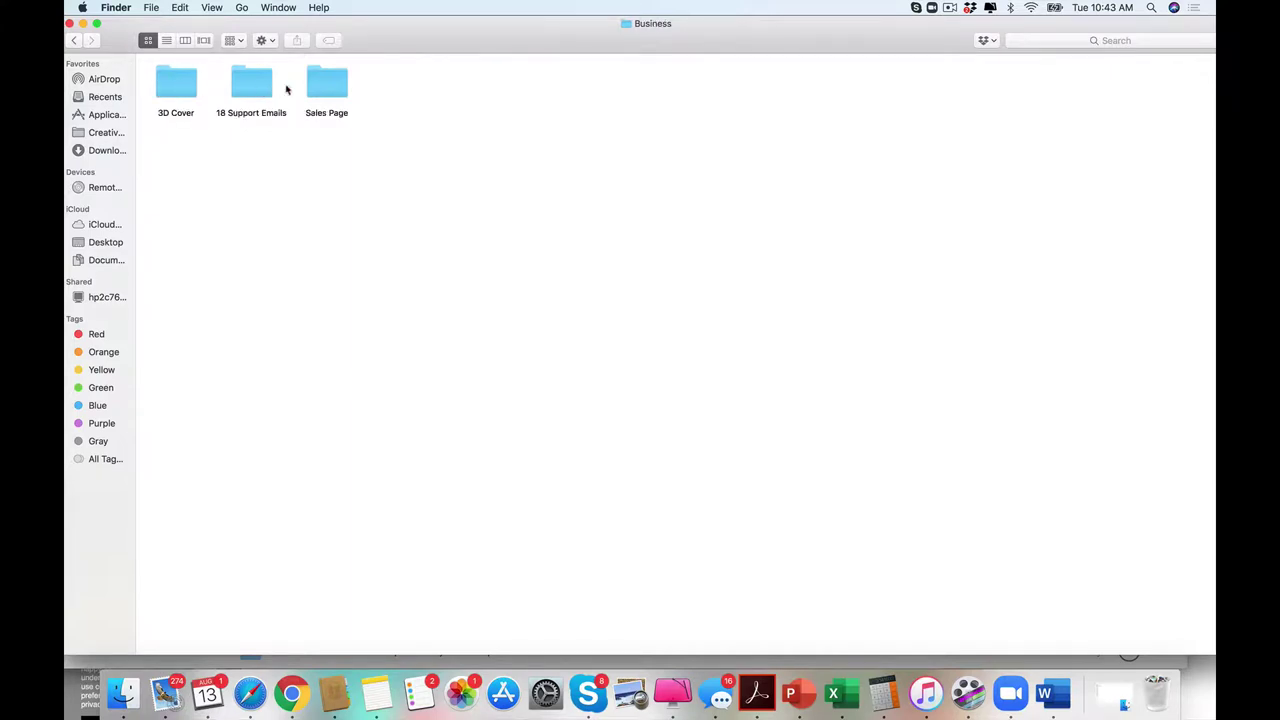
click(173, 90)
double_click(173, 90)
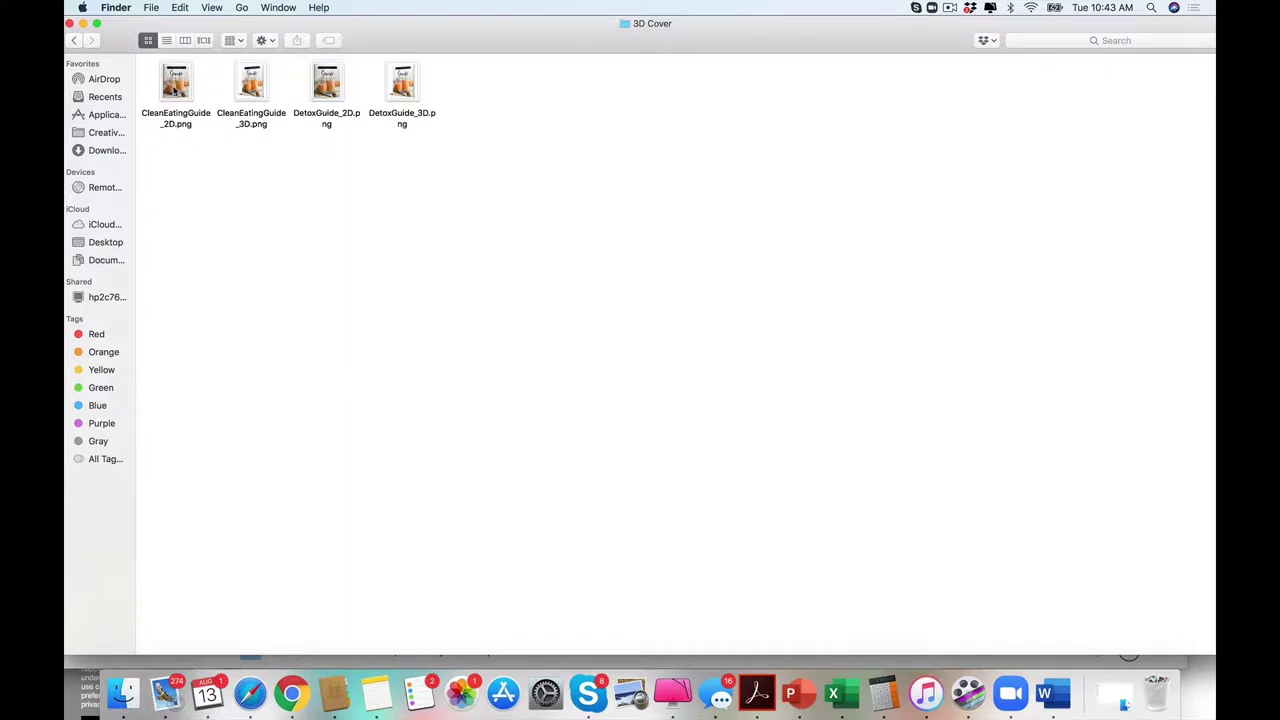
click(76, 41)
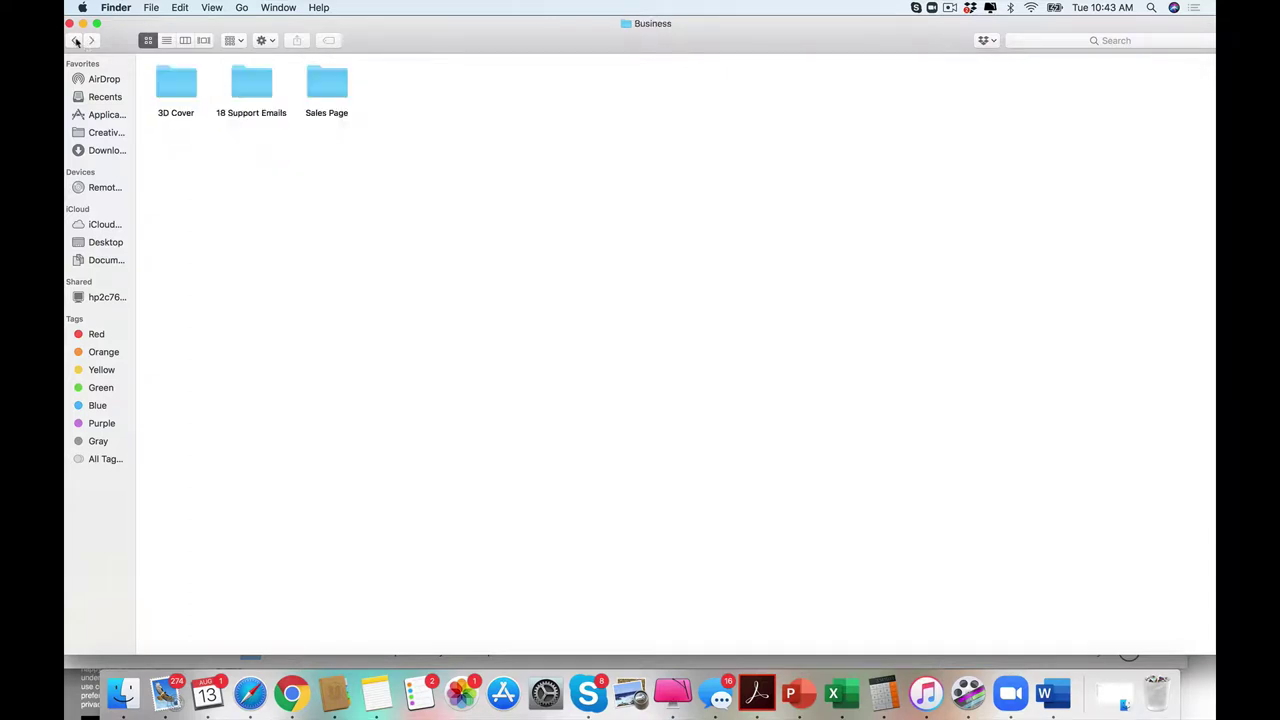
click(76, 41)
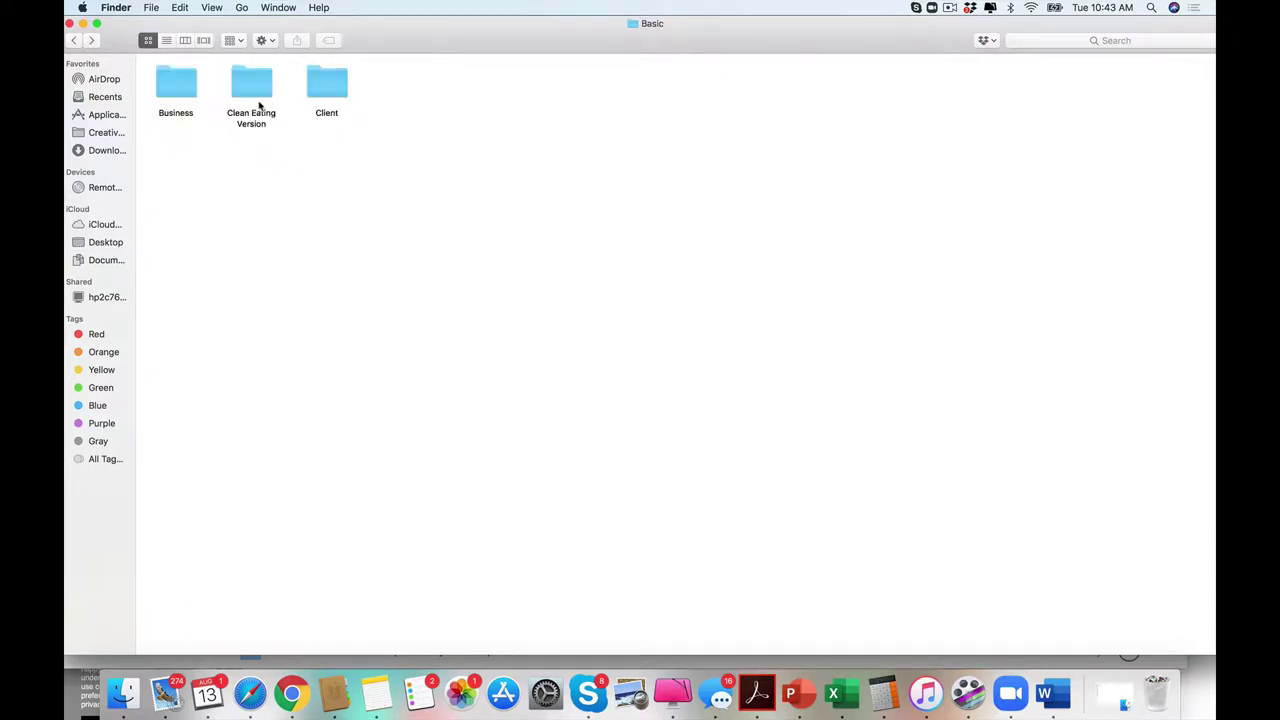
From the top folder, open Rockstar > Business > 1-1 Offline Coaching Package.
click(74, 41)
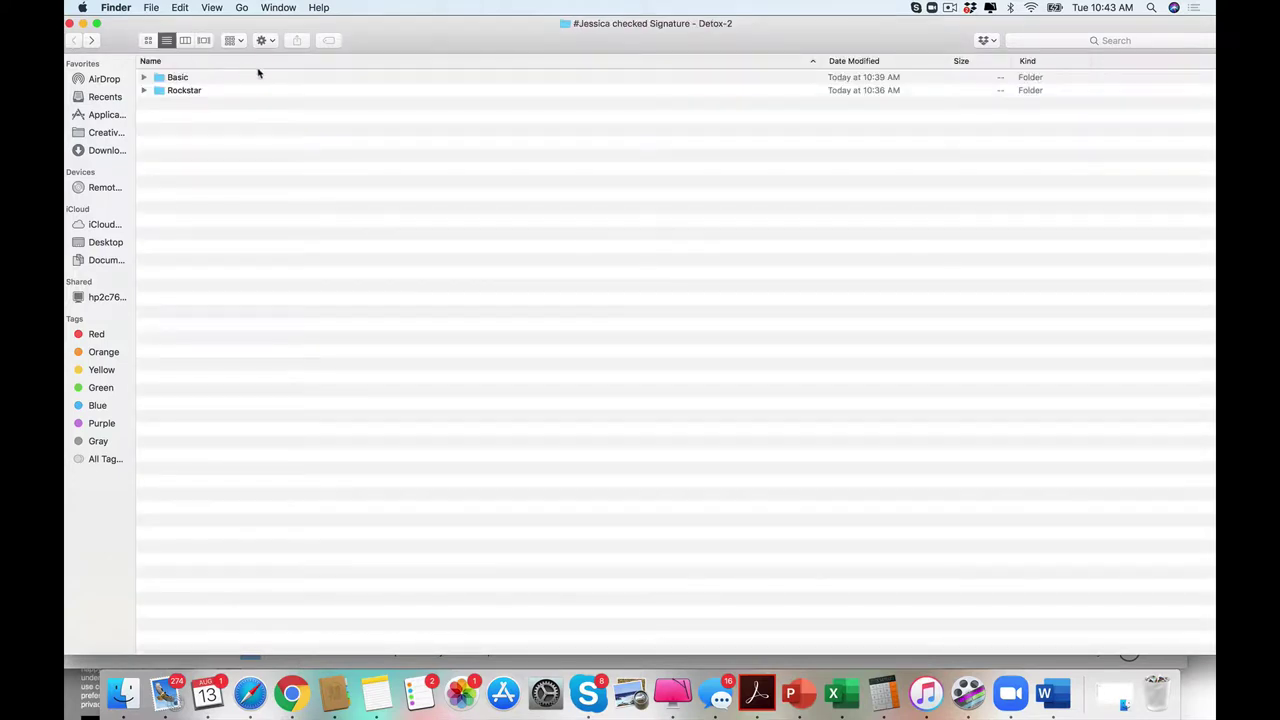
double_click(164, 93)
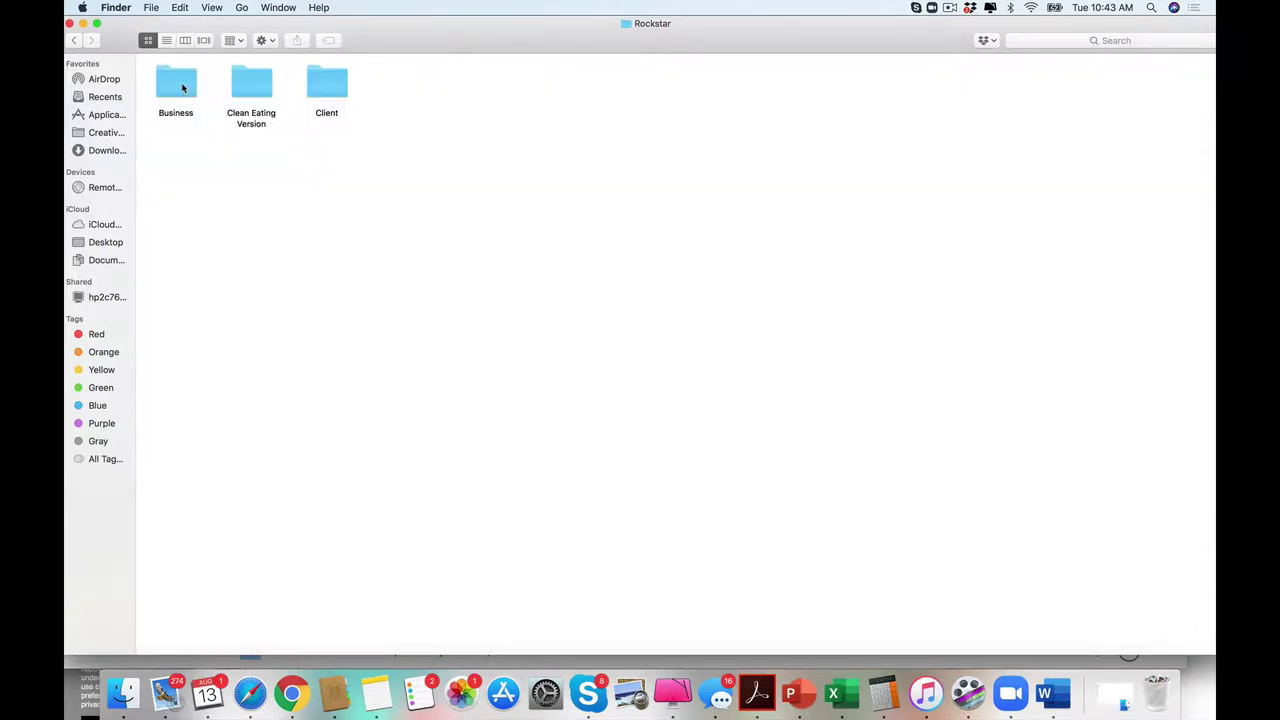
double_click(183, 89)
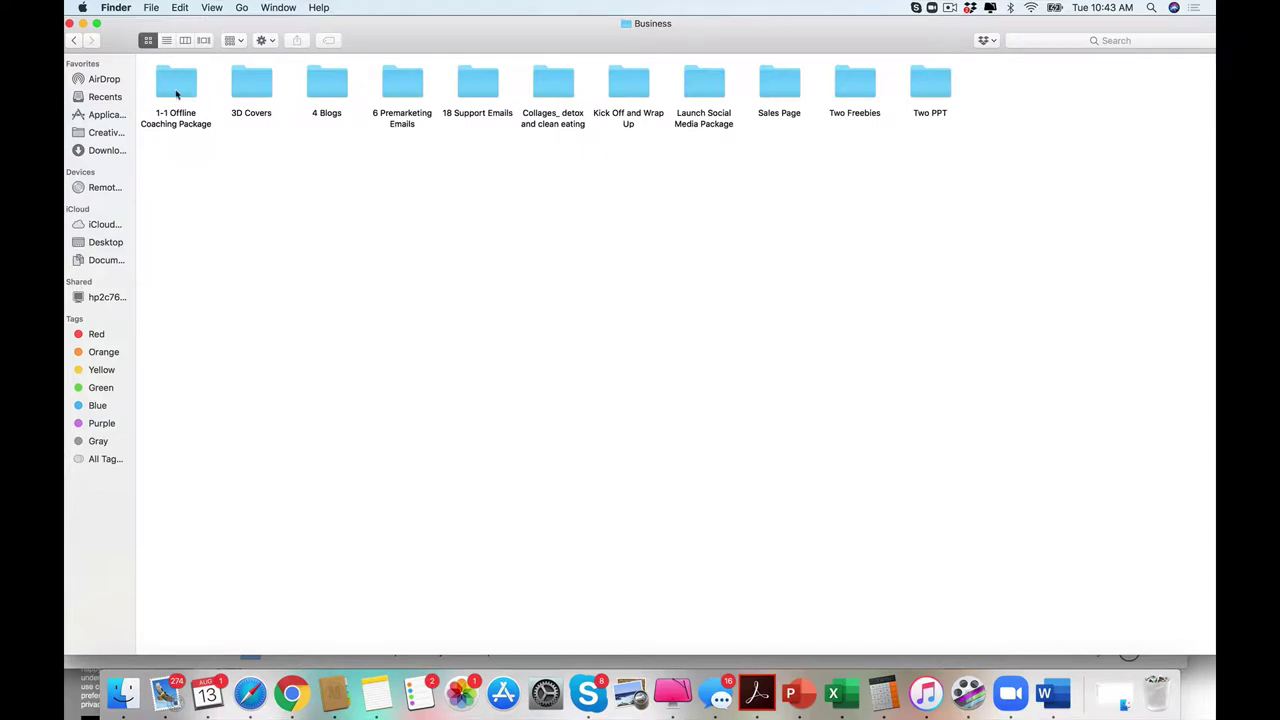
double_click(177, 92)
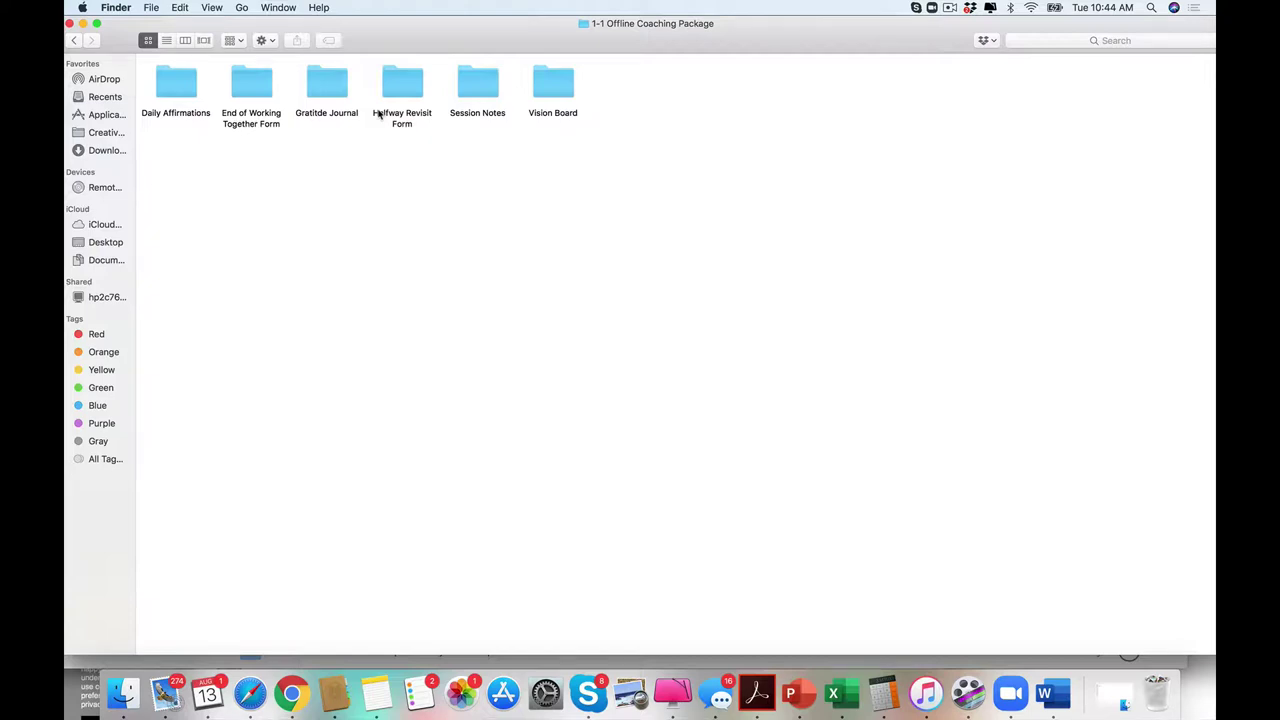
Peek at Daily Affirmations and the End of Working Together form, then open Gratitde Journal.
double_click(177, 84)
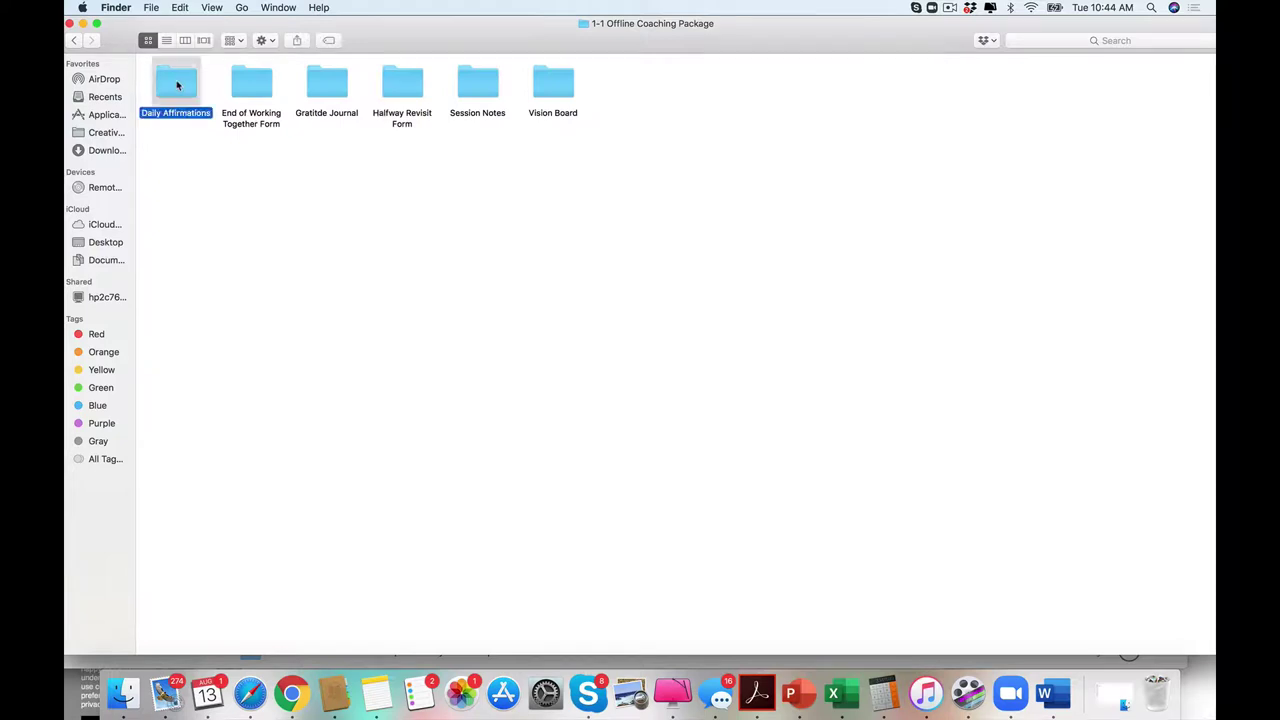
click(74, 40)
double_click(251, 84)
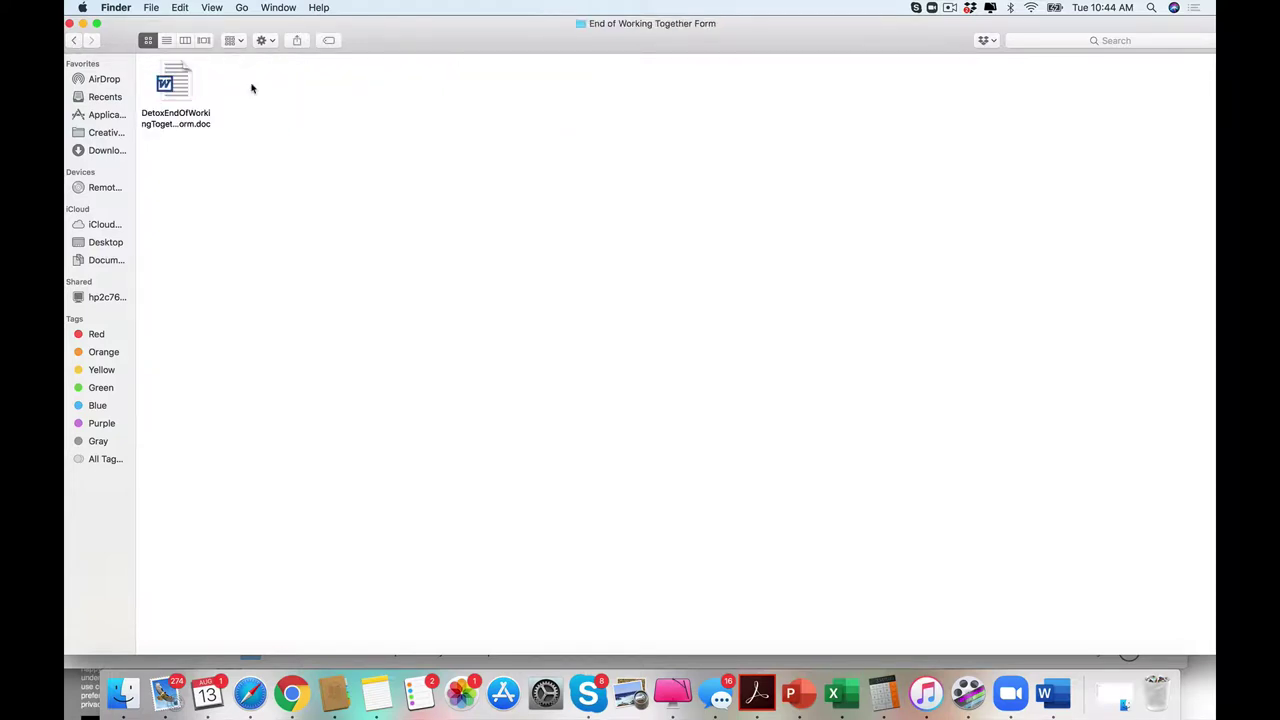
double_click(180, 84)
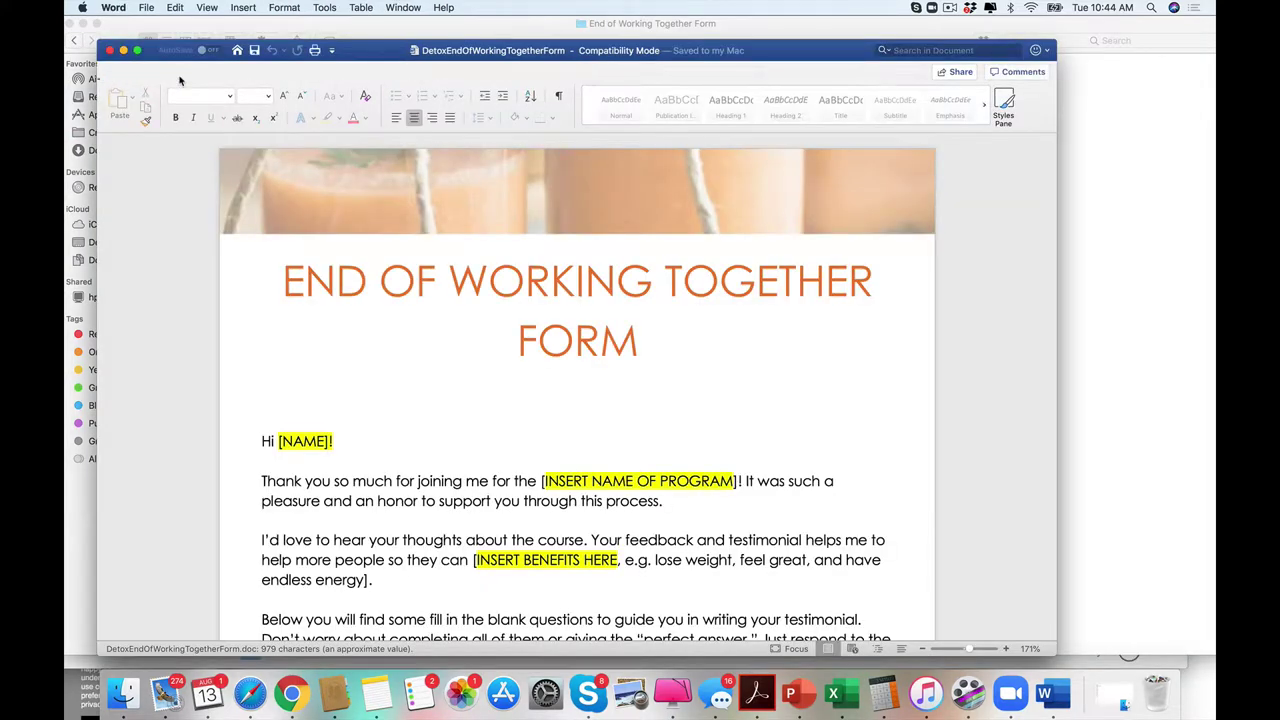
click(110, 50)
click(74, 40)
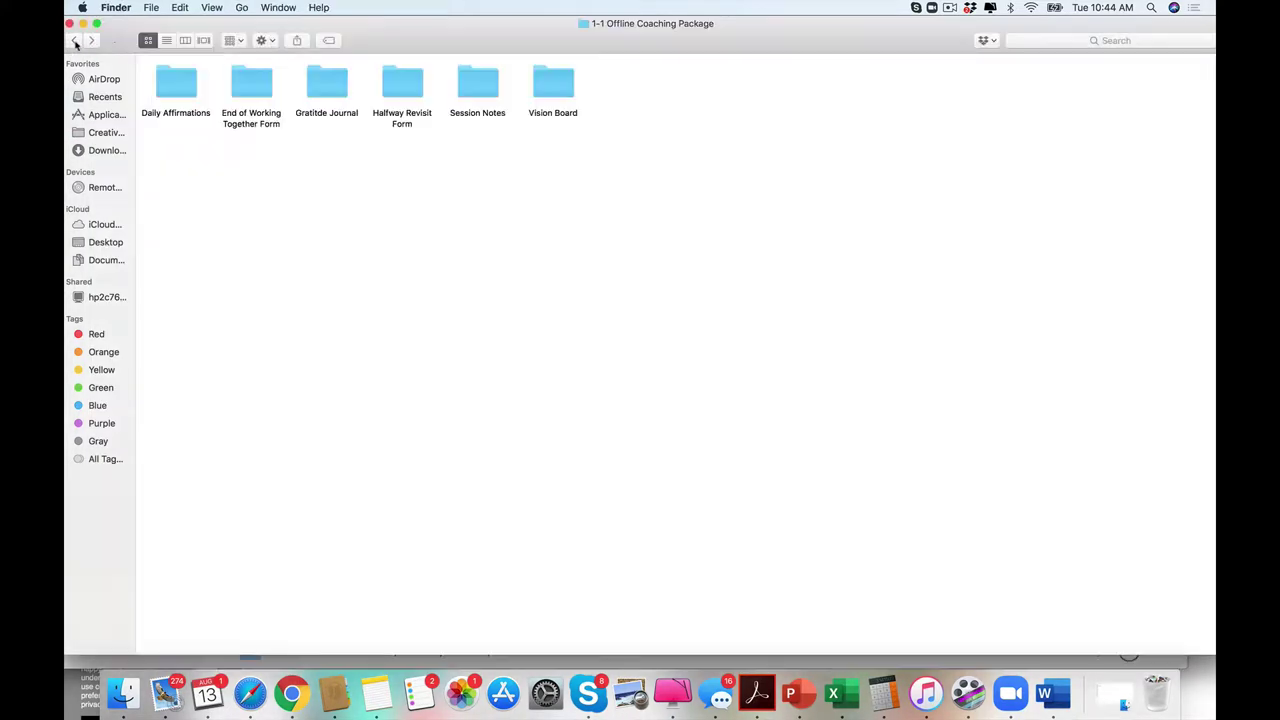
click(326, 86)
double_click(326, 86)
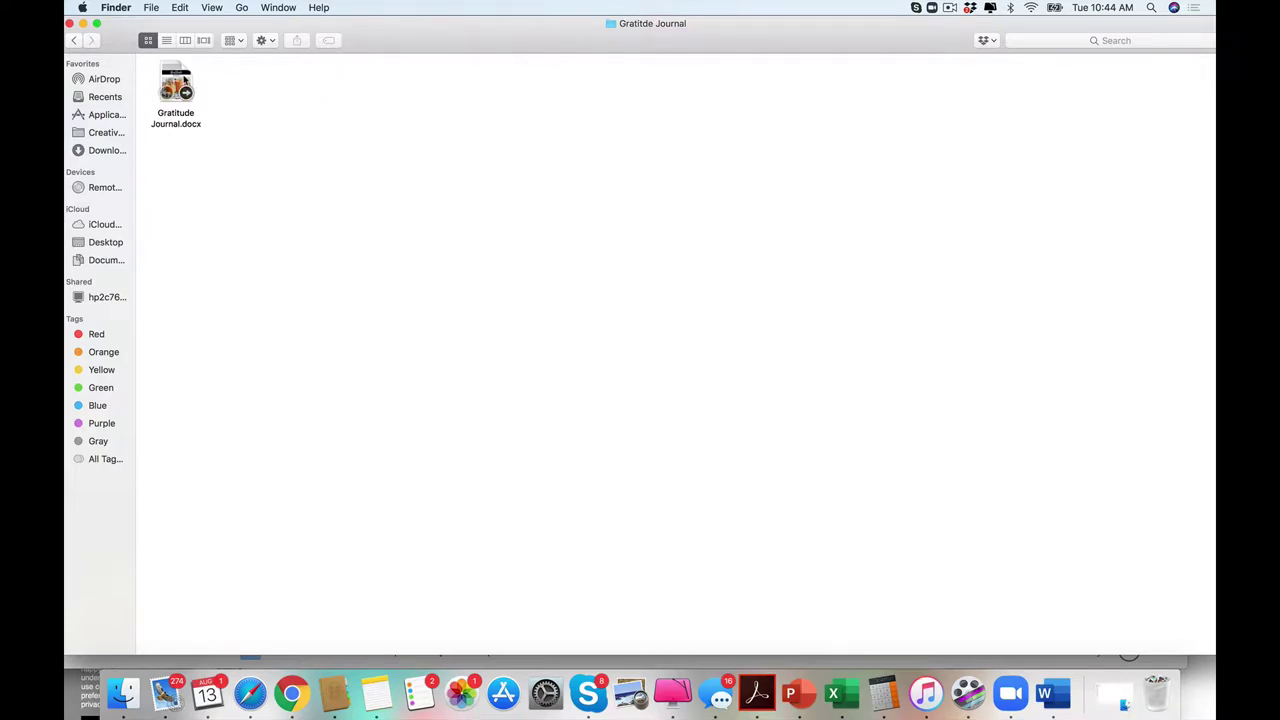
Open Gratitude Journal.docx, select all and scroll its pages, then close it and go back.
double_click(182, 82)
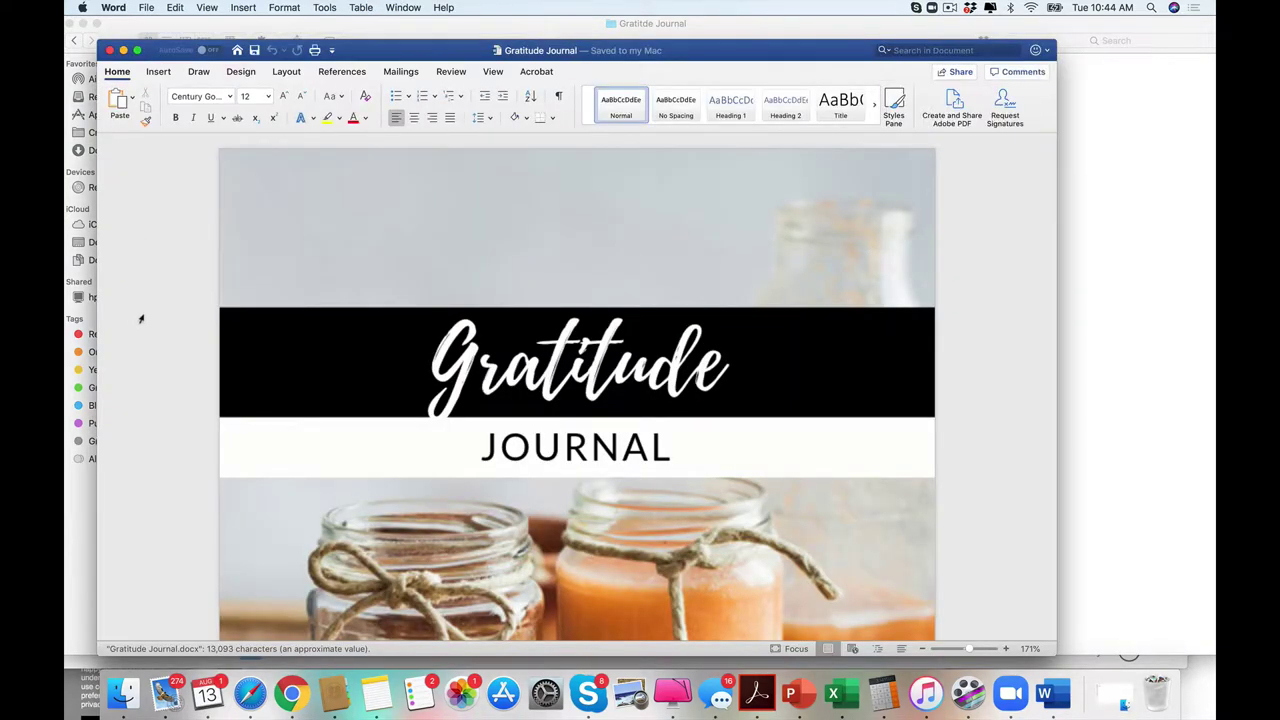
key(super+a)
scroll(128, 574, down, 20)
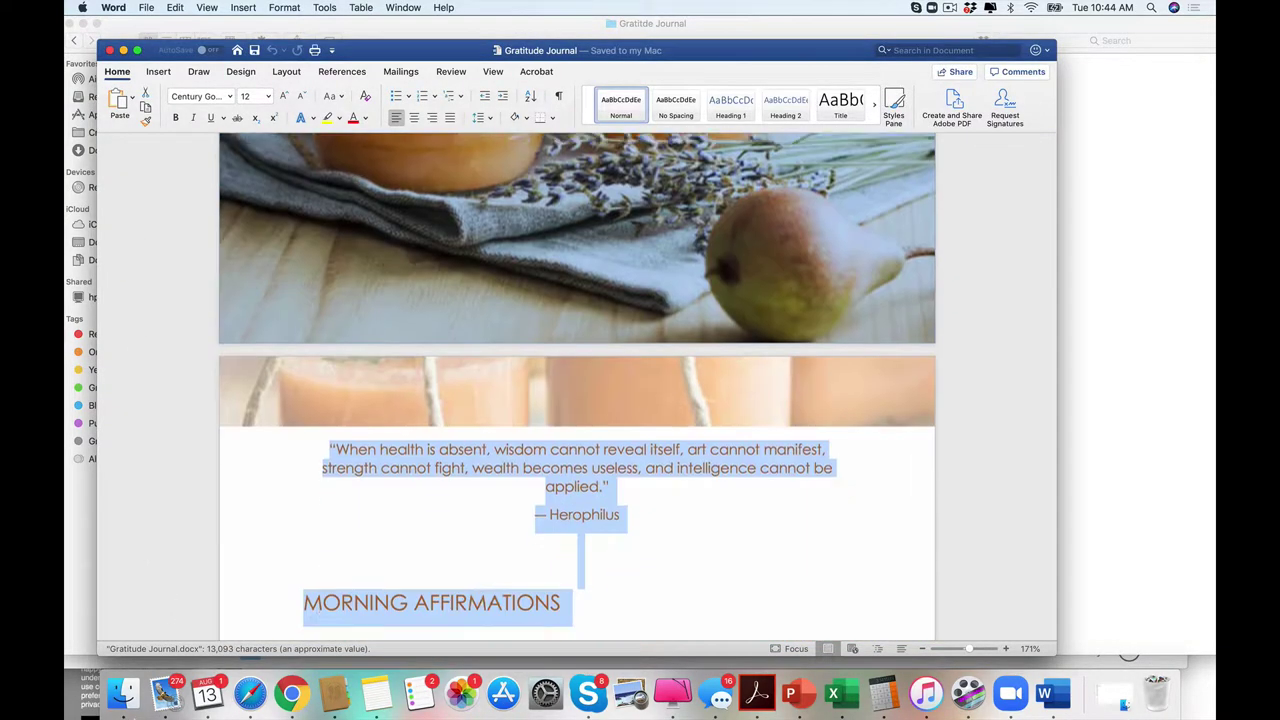
scroll(128, 574, down, 20)
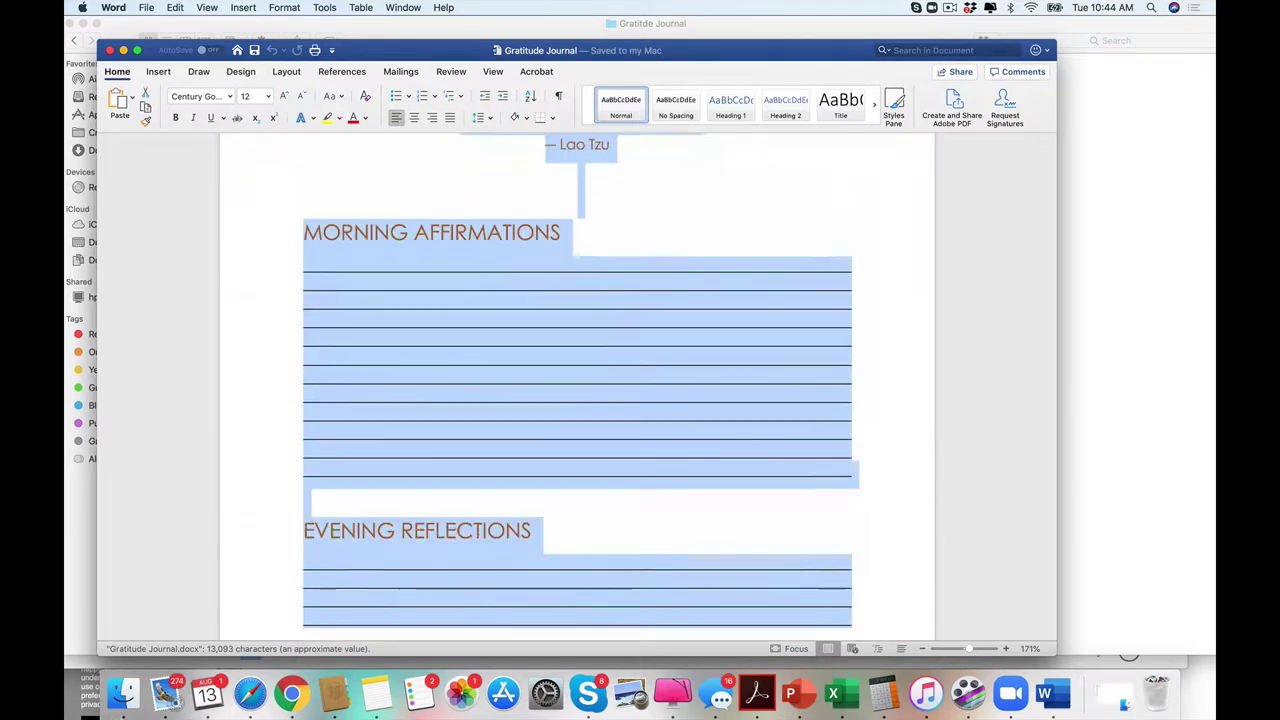
scroll(158, 500, down, 5)
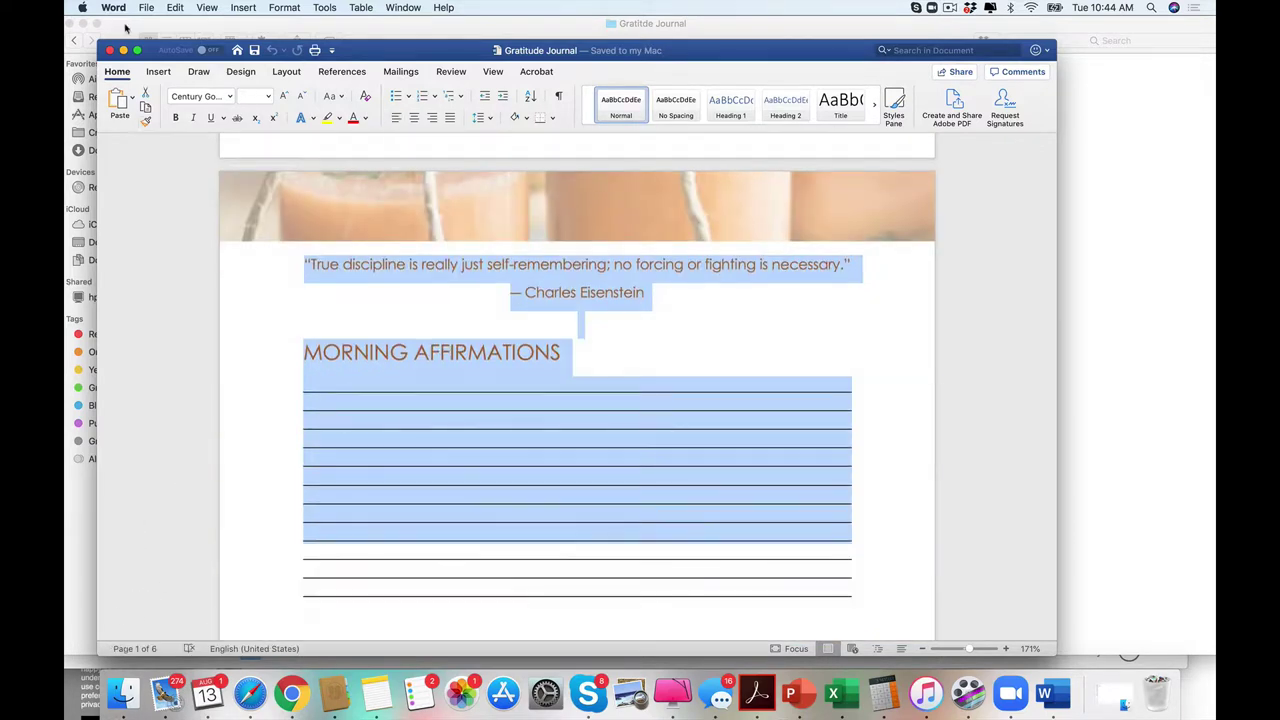
click(110, 50)
click(72, 41)
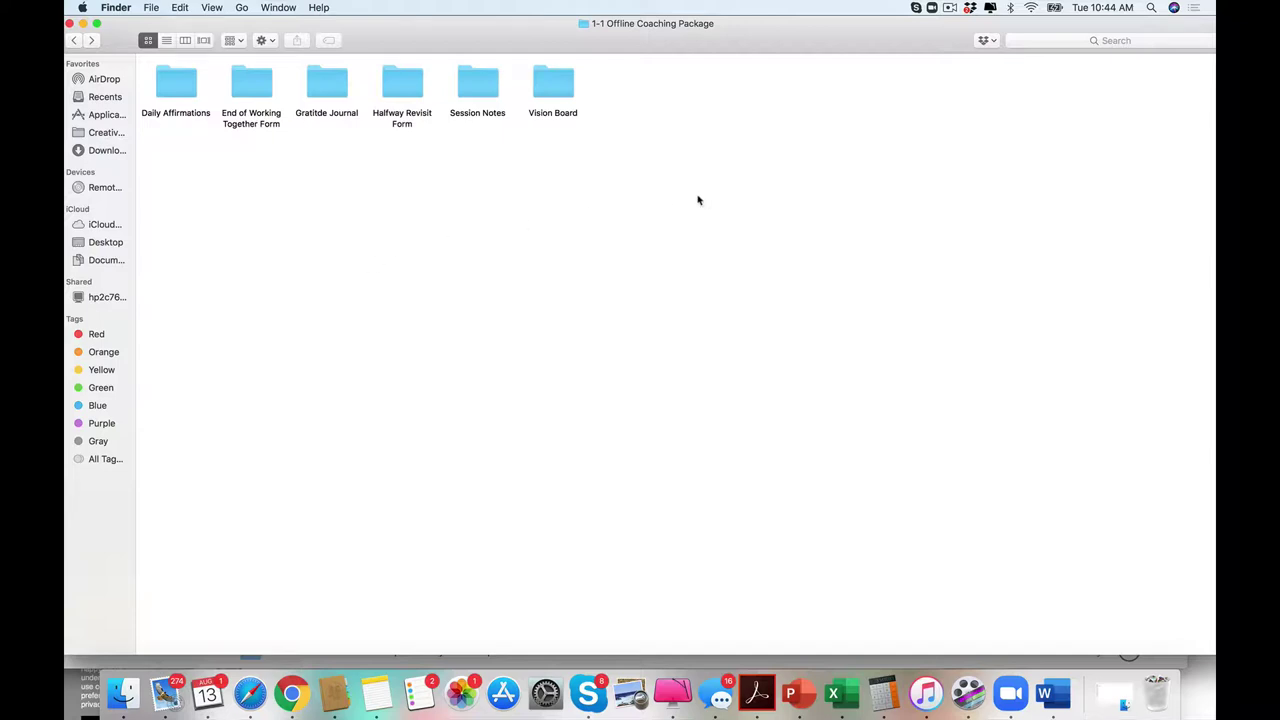
Step back from the coaching package to the Rockstar Business folder's eleven folders.
click(74, 40)
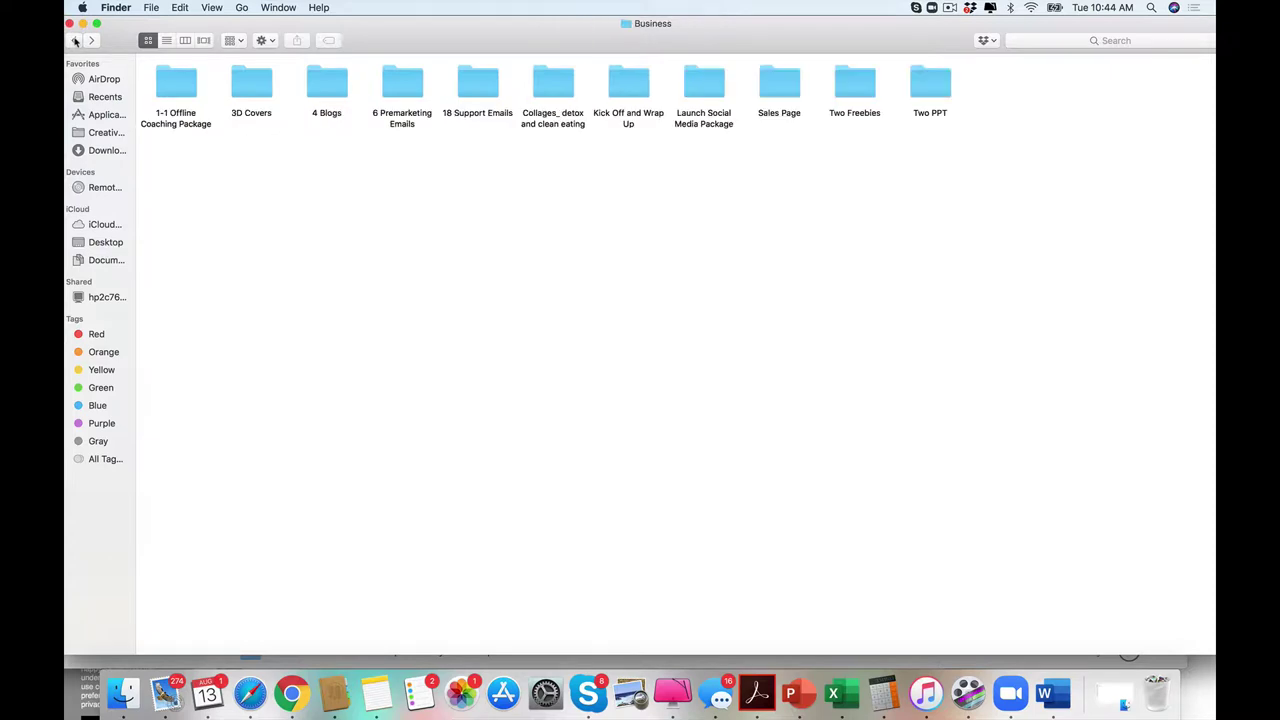
Peek into the 3D Covers and 4 Blogs folders, then open 6 Premarketing Emails.
double_click(252, 88)
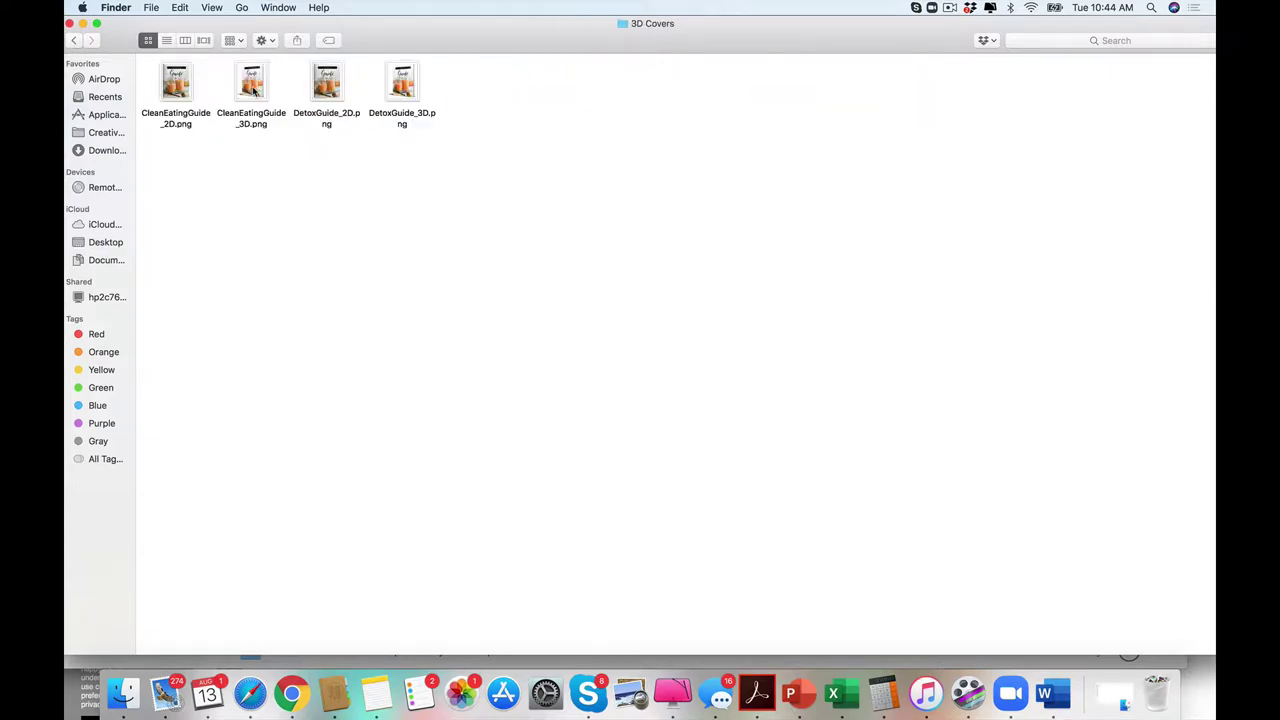
click(76, 41)
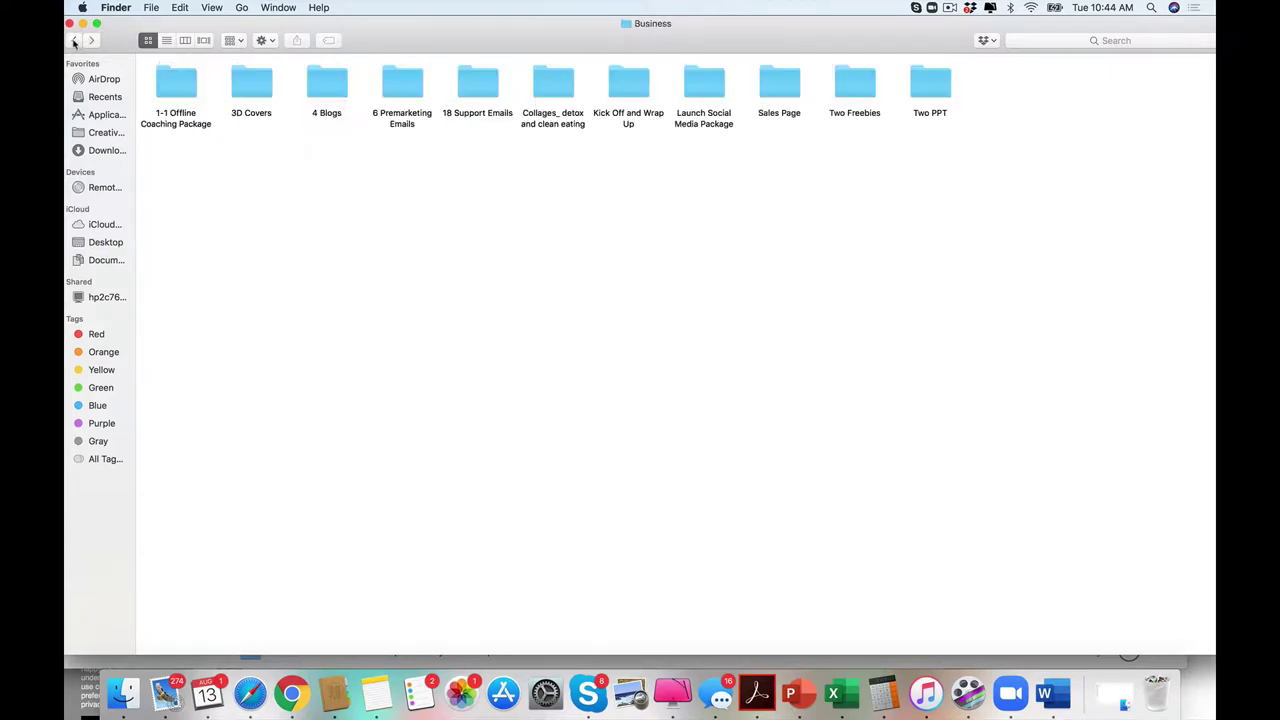
double_click(330, 87)
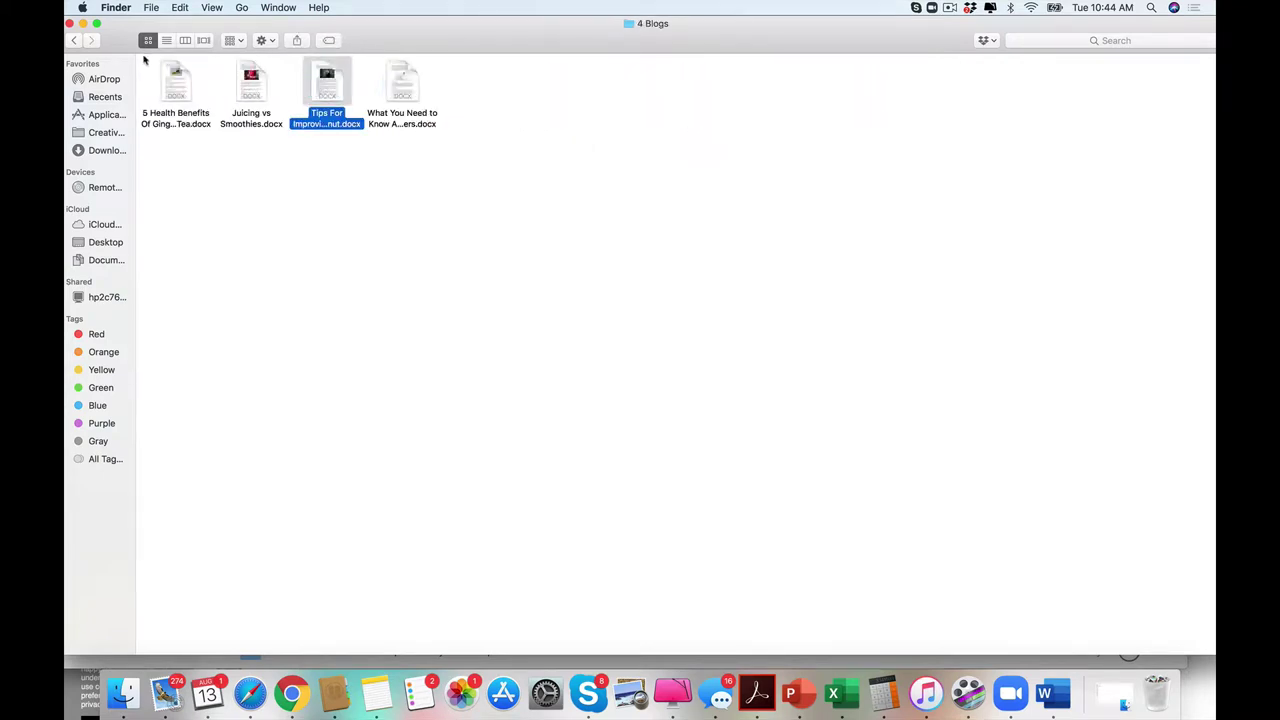
click(73, 41)
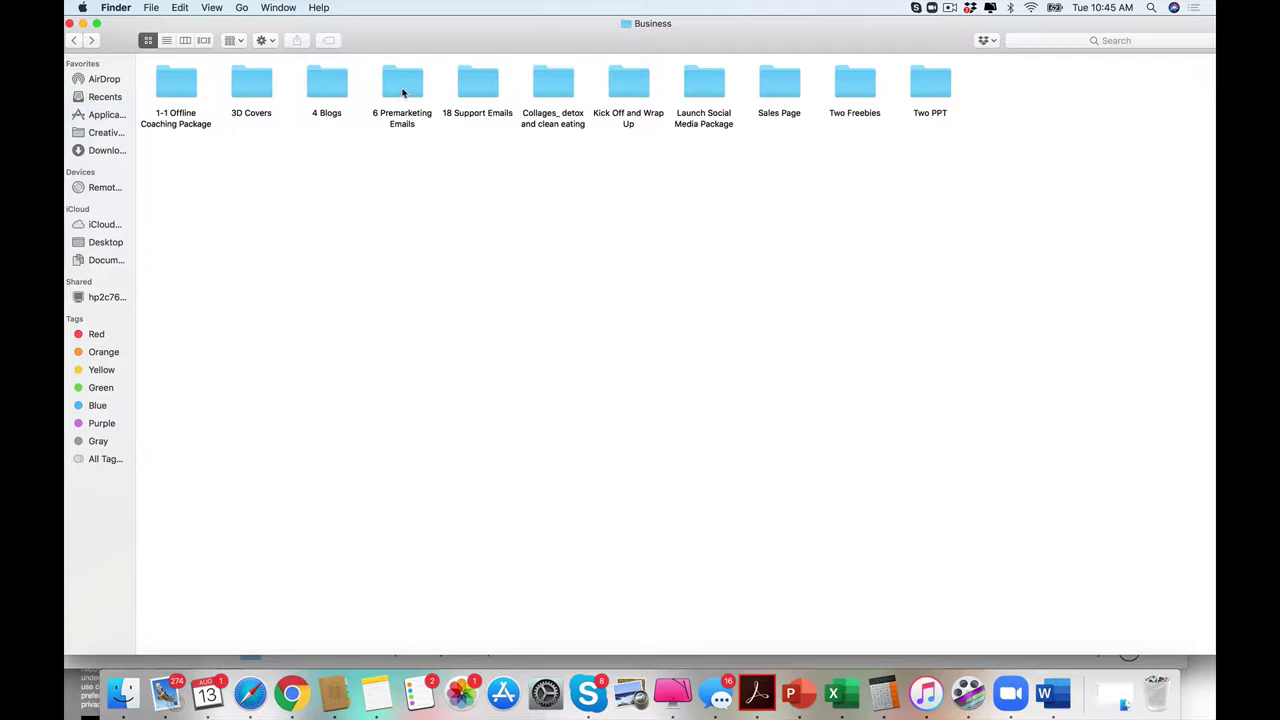
double_click(401, 88)
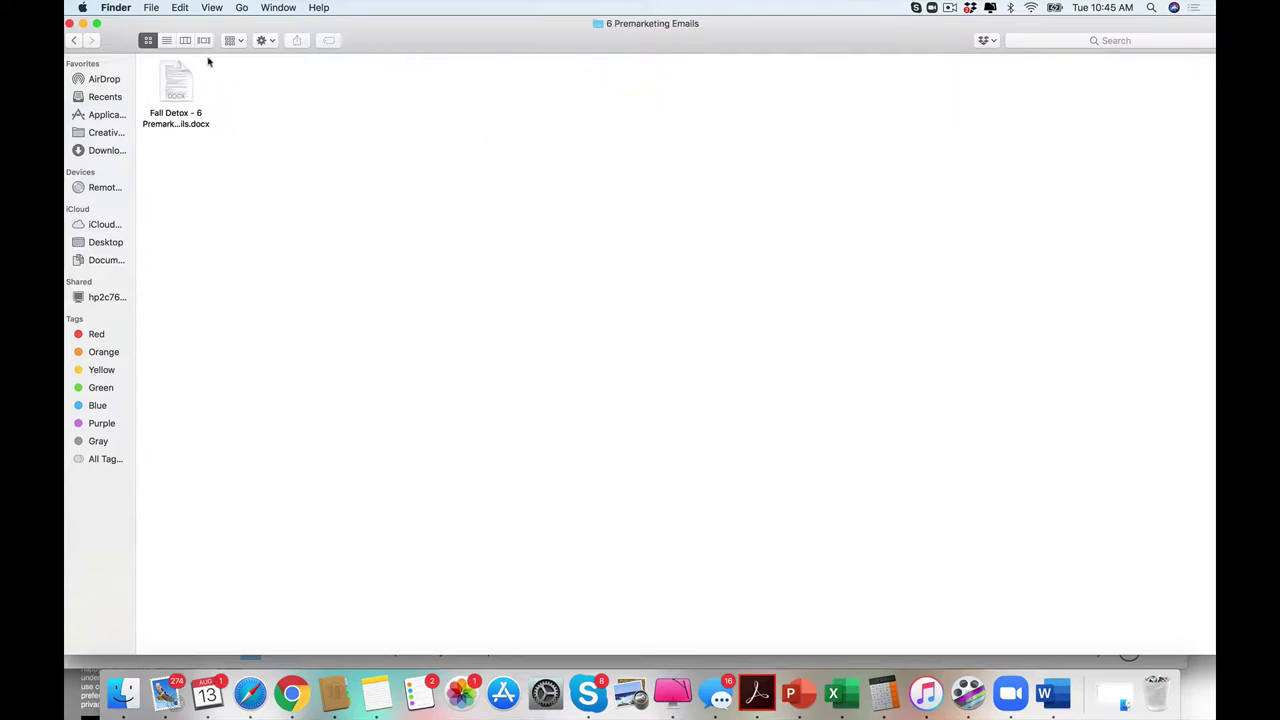
click(73, 41)
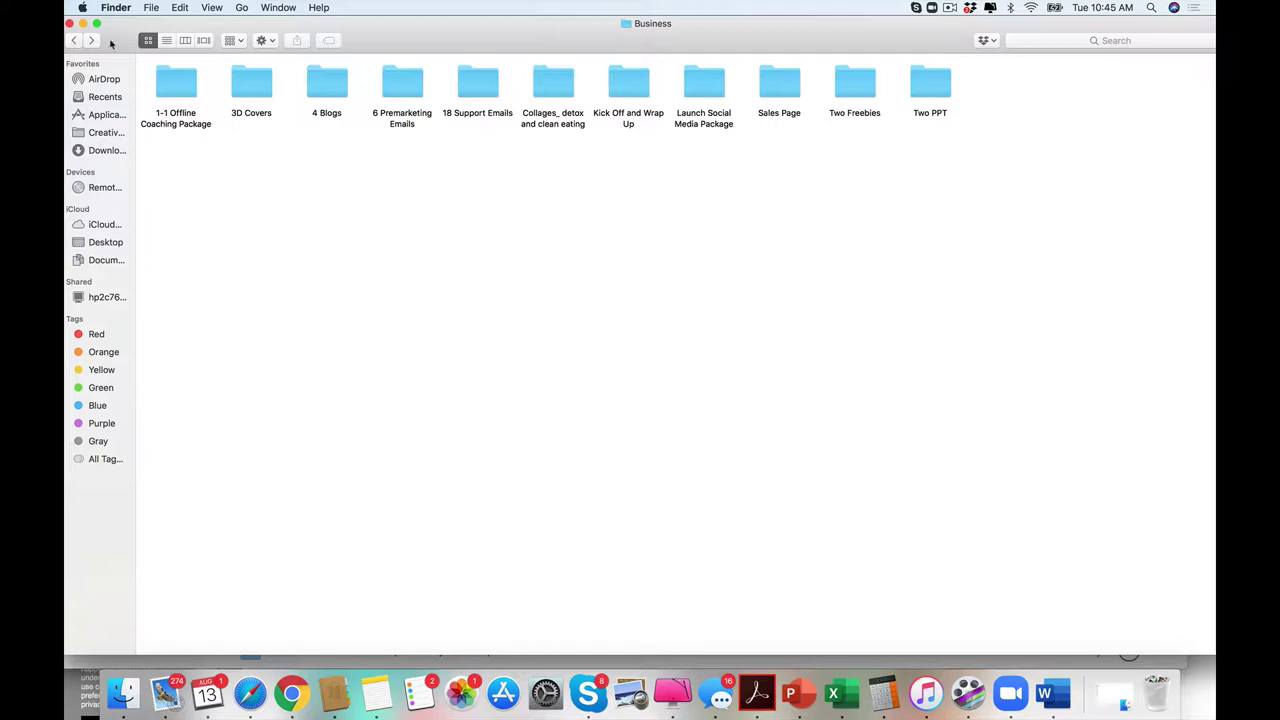
double_click(394, 92)
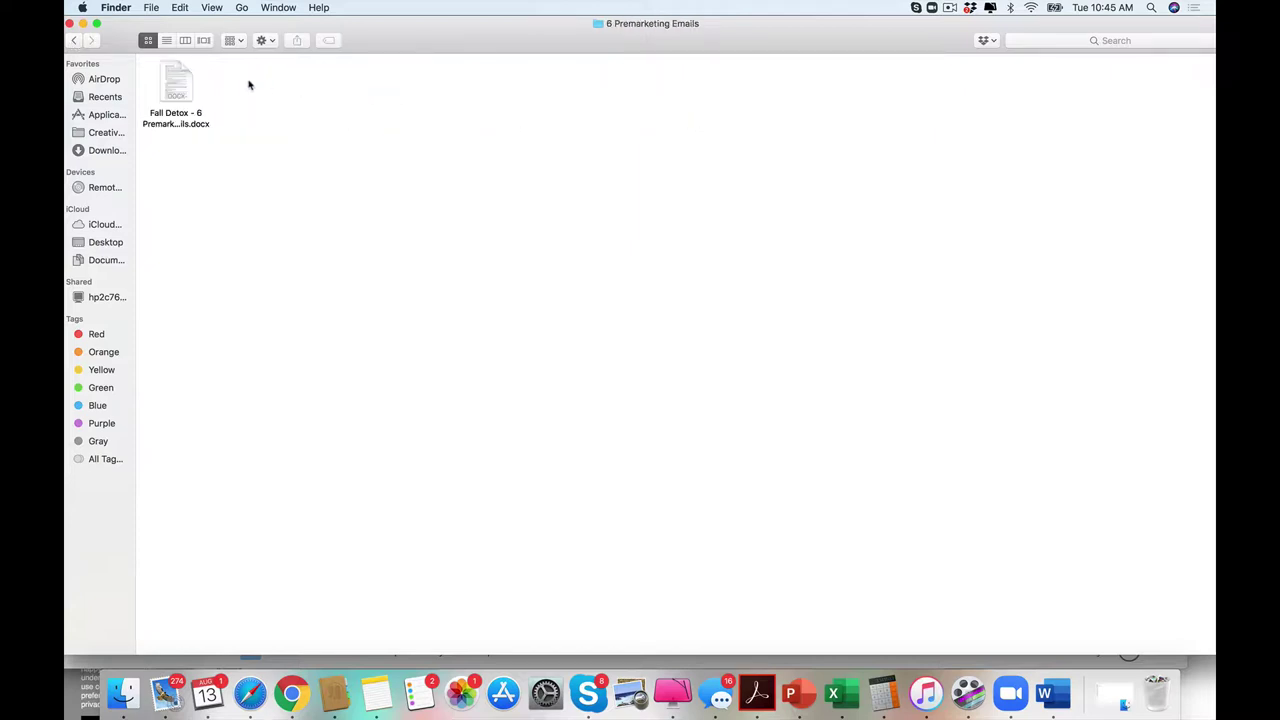
Open the Fall Detox premarketing emails .docx, select through the first emails, and close it.
double_click(177, 85)
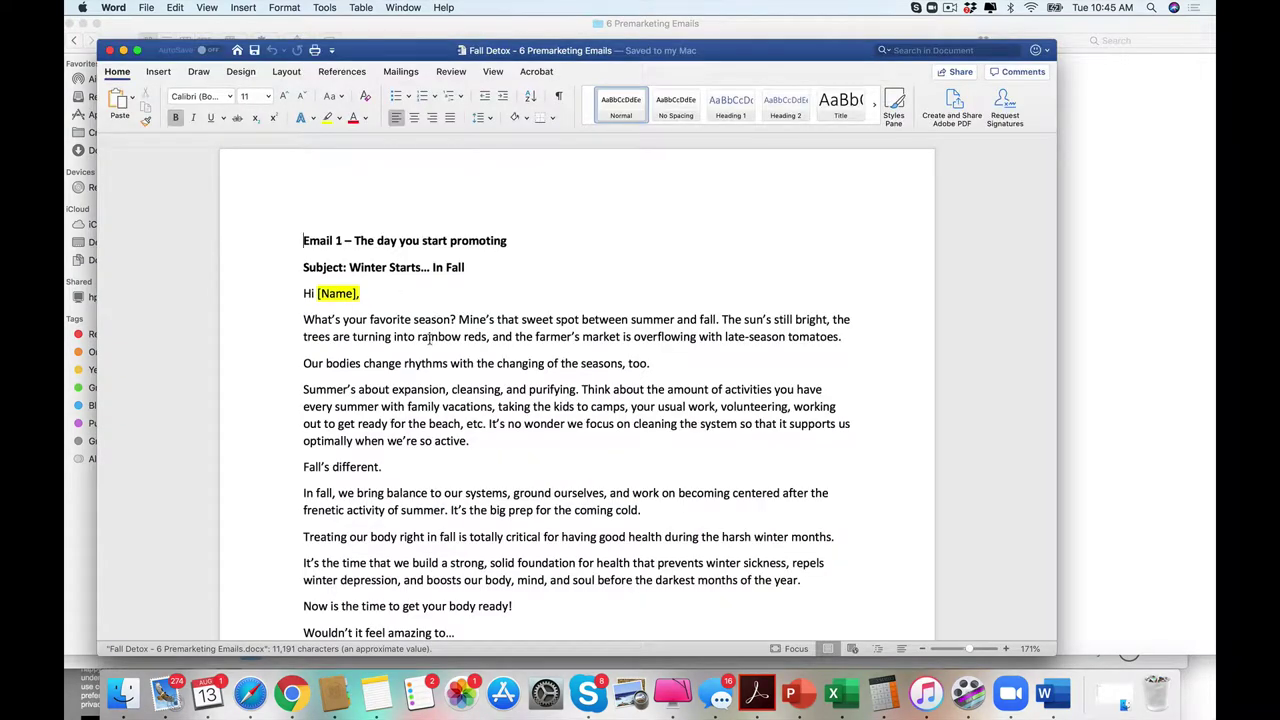
drag(432, 336, 362, 404)
click(111, 50)
View Detox Collage.jpg from the Collages_ detox and clean eating folder, then close it.
click(73, 41)
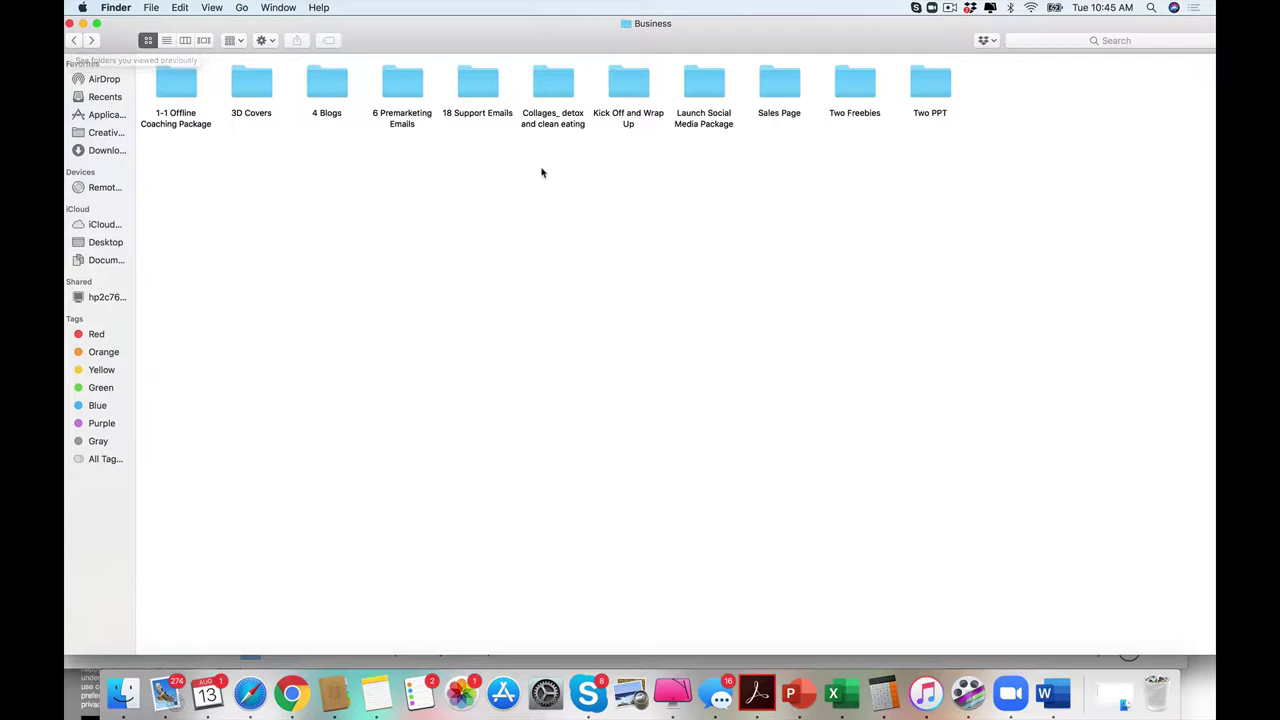
double_click(549, 86)
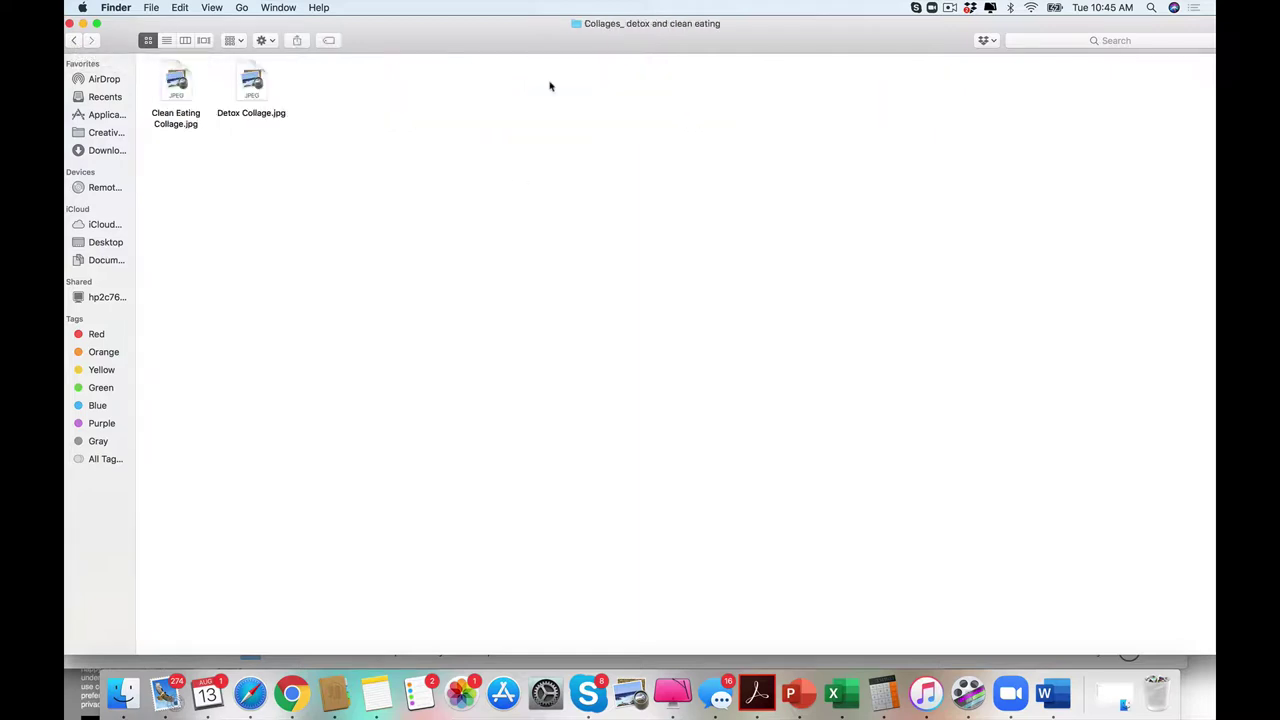
click(258, 88)
double_click(258, 88)
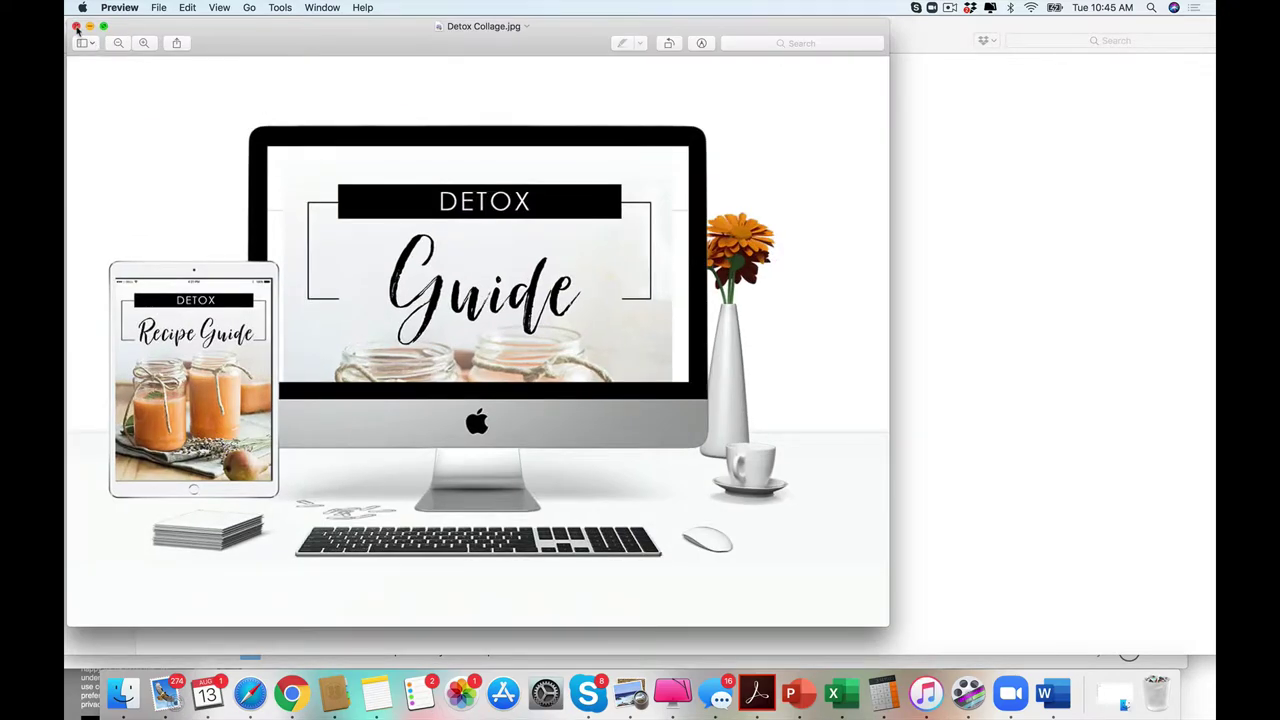
click(77, 28)
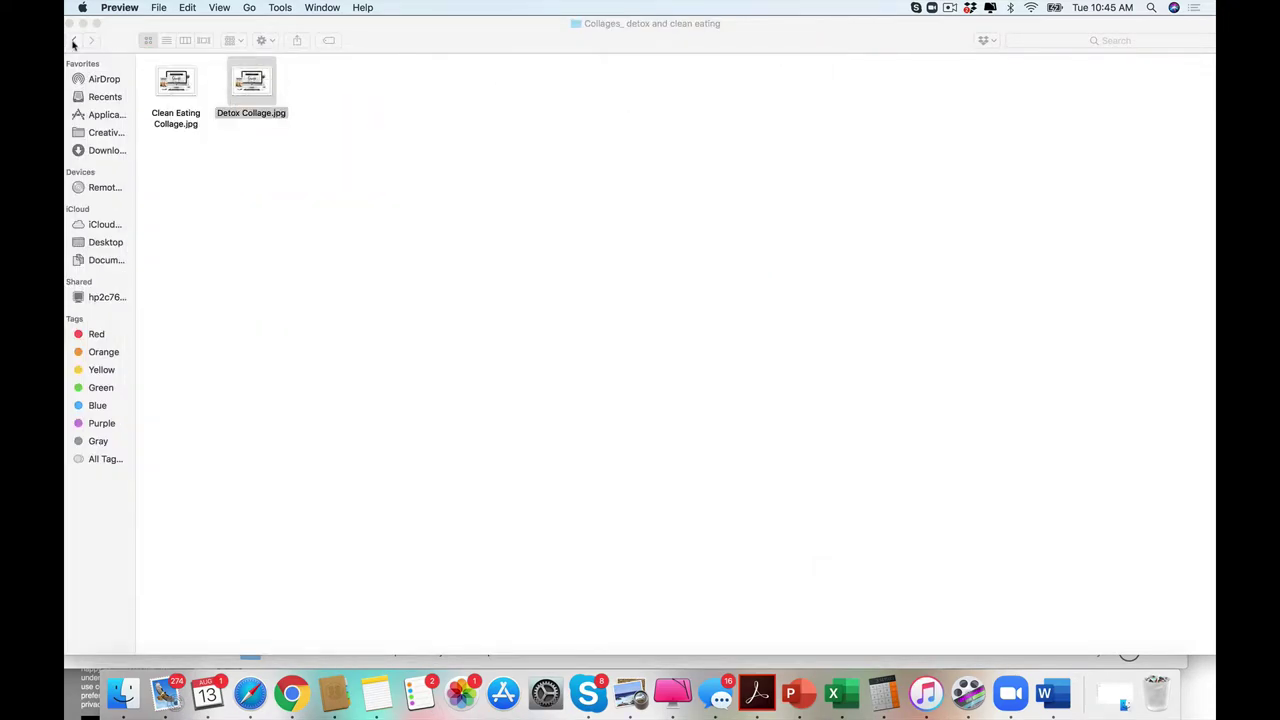
Go back to Business and open Kick Off and Wrap Up > Kick Off.
click(73, 41)
double_click(636, 91)
click(175, 88)
double_click(175, 88)
Open FallDetox19KickOff.pptx from the PPT folder, page through all 17 slides, then minimize it.
double_click(182, 88)
double_click(180, 85)
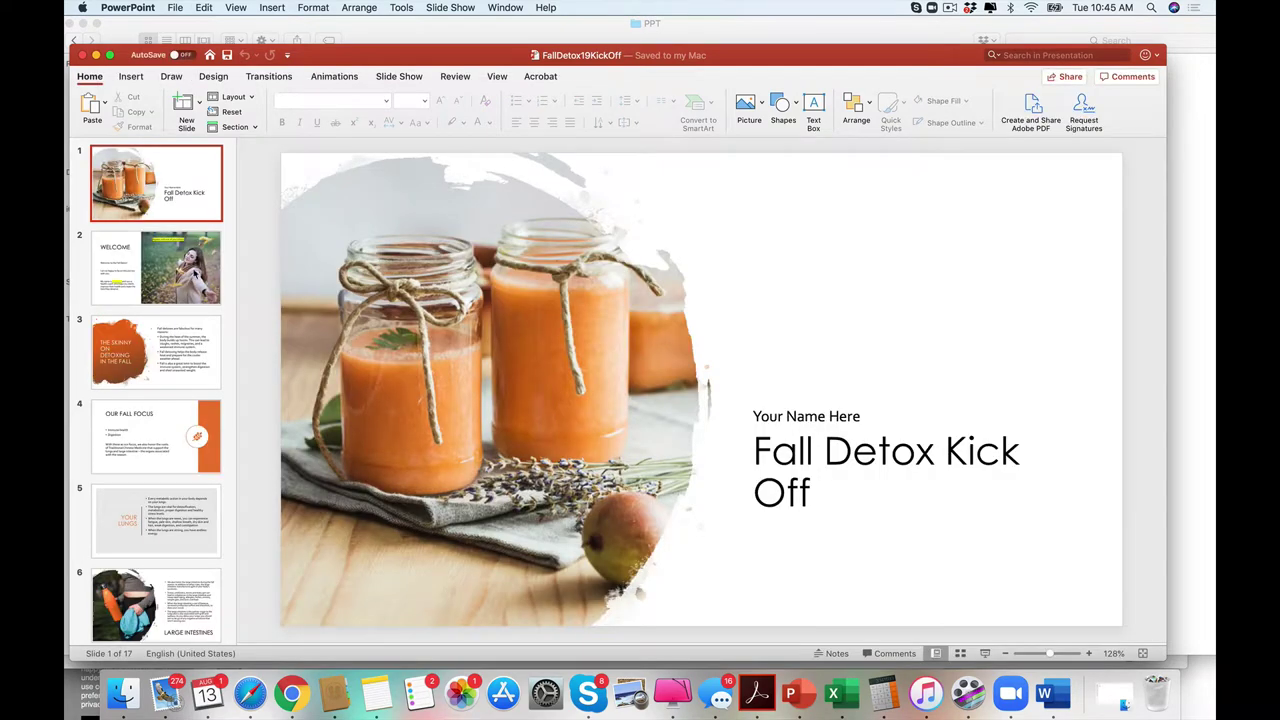
key(Down)
key(Down)
key(Down)
key(Down)
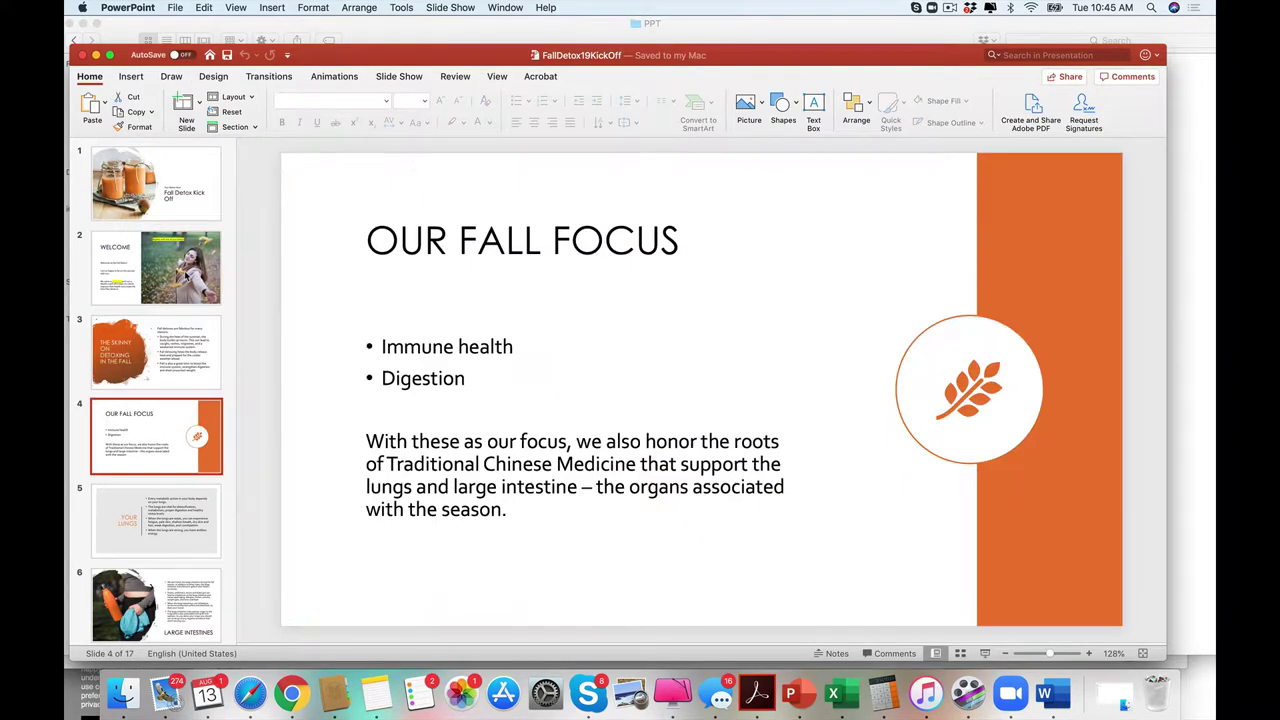
key(Down)
key(Down)
key(Down)
key(Down)
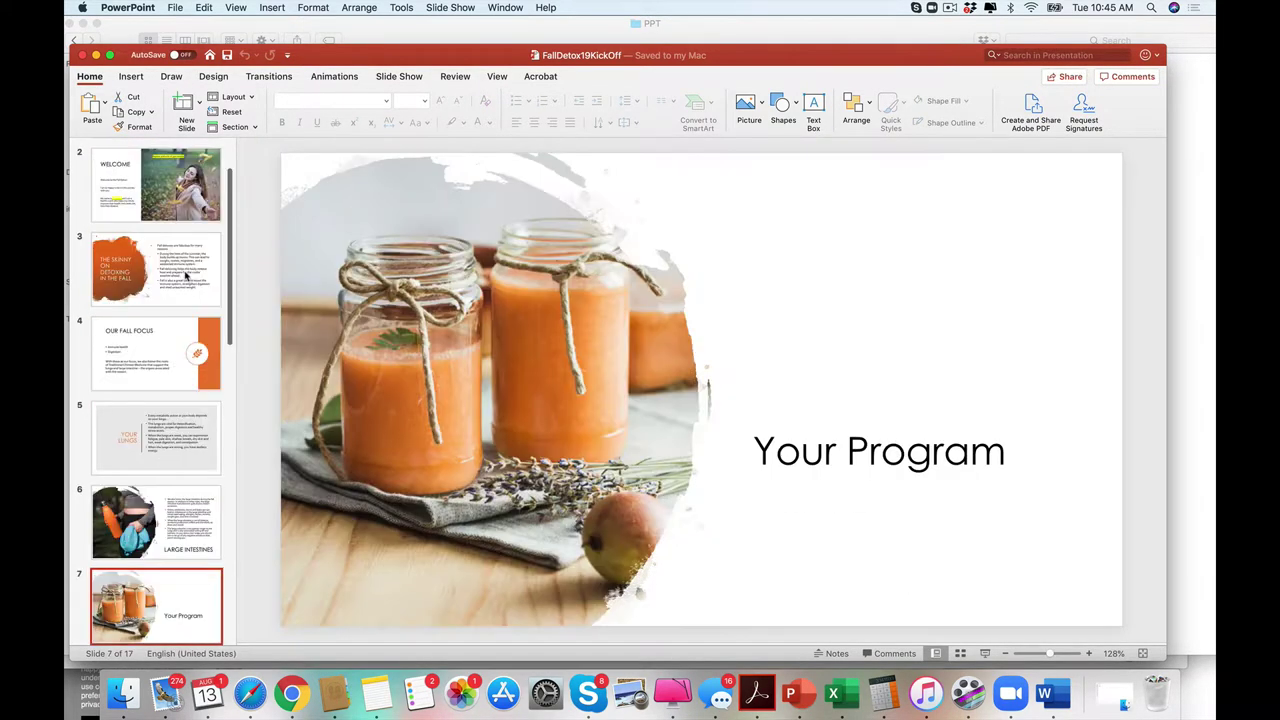
key(Down)
key(Down)
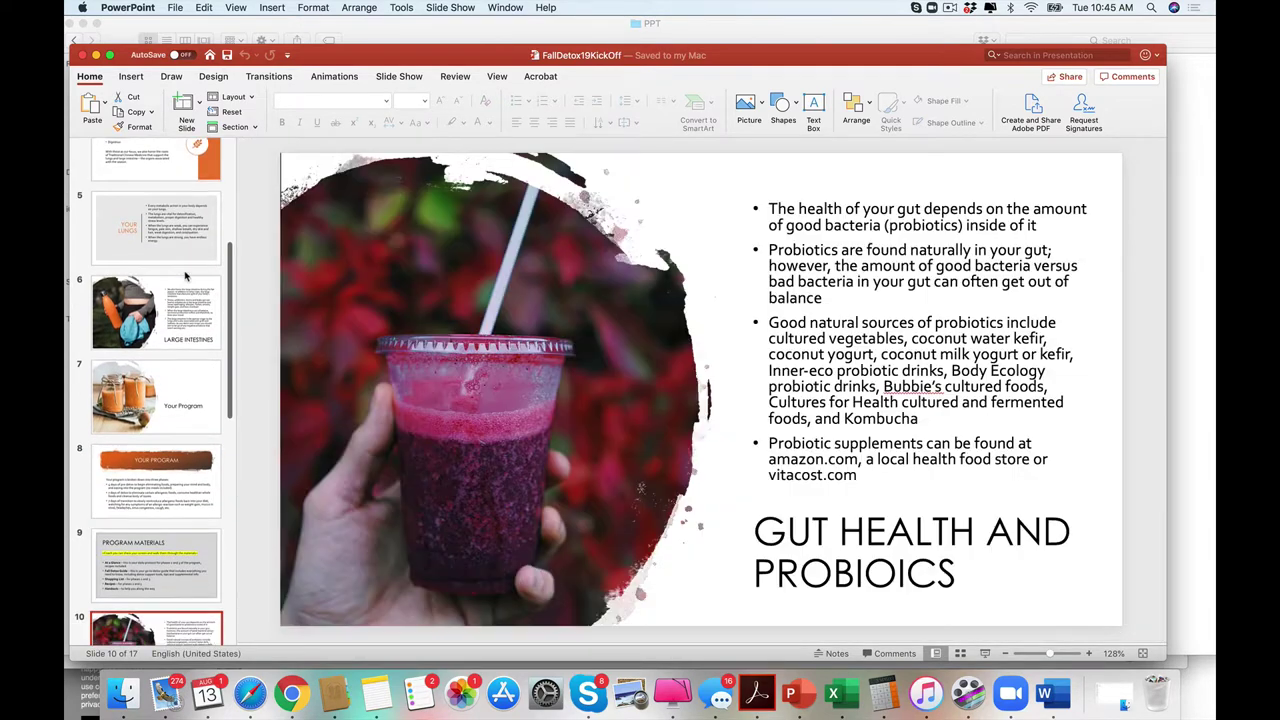
key(Down)
key(Down)
key(Down)
key(Down)
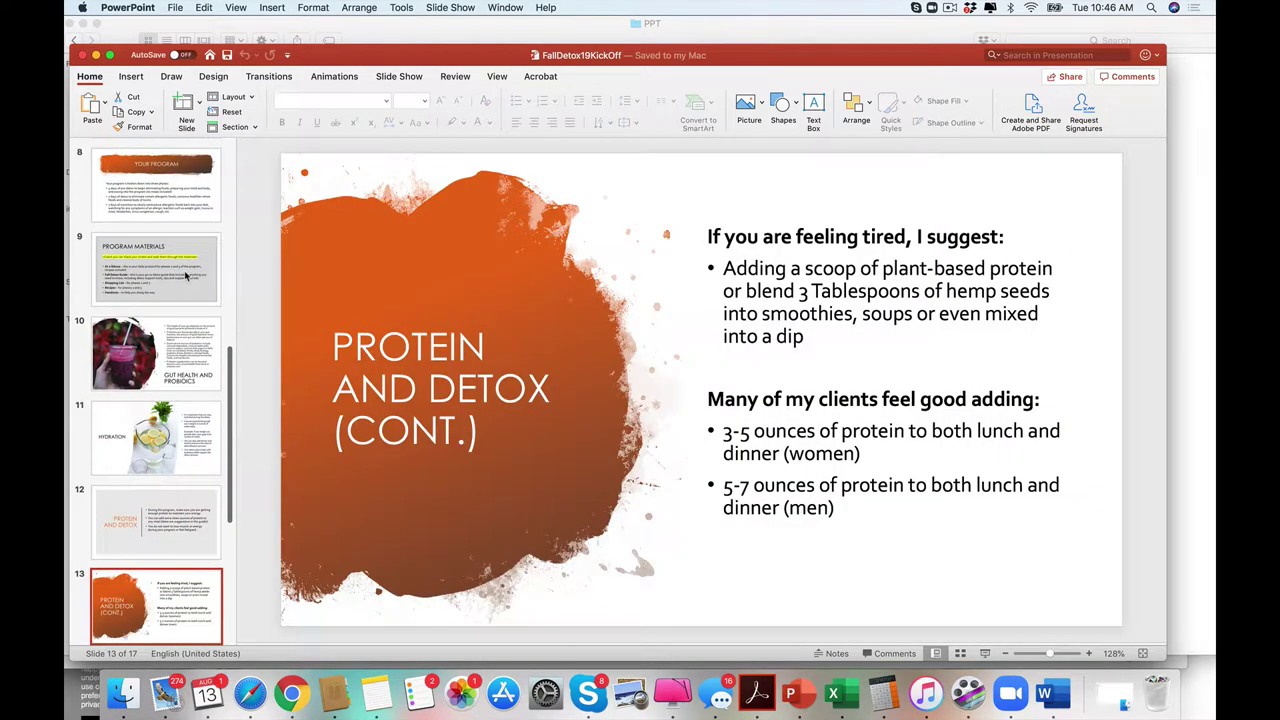
key(Down)
key(Down)
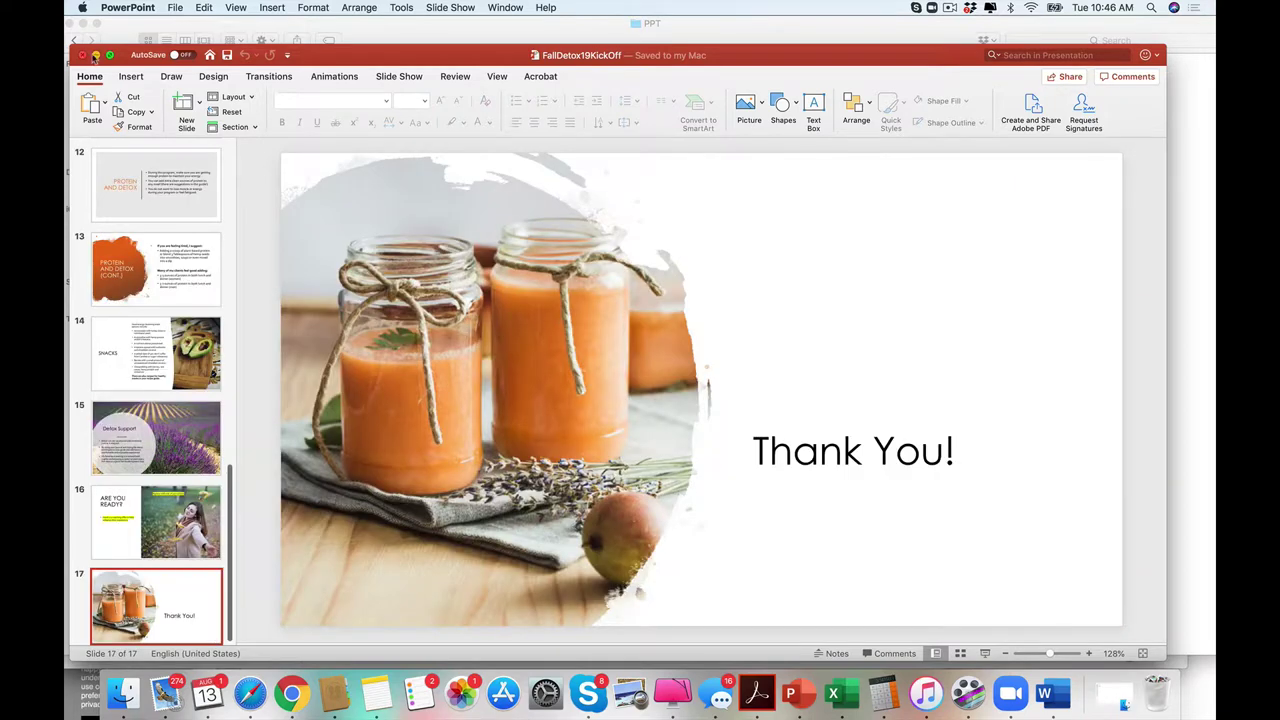
click(94, 55)
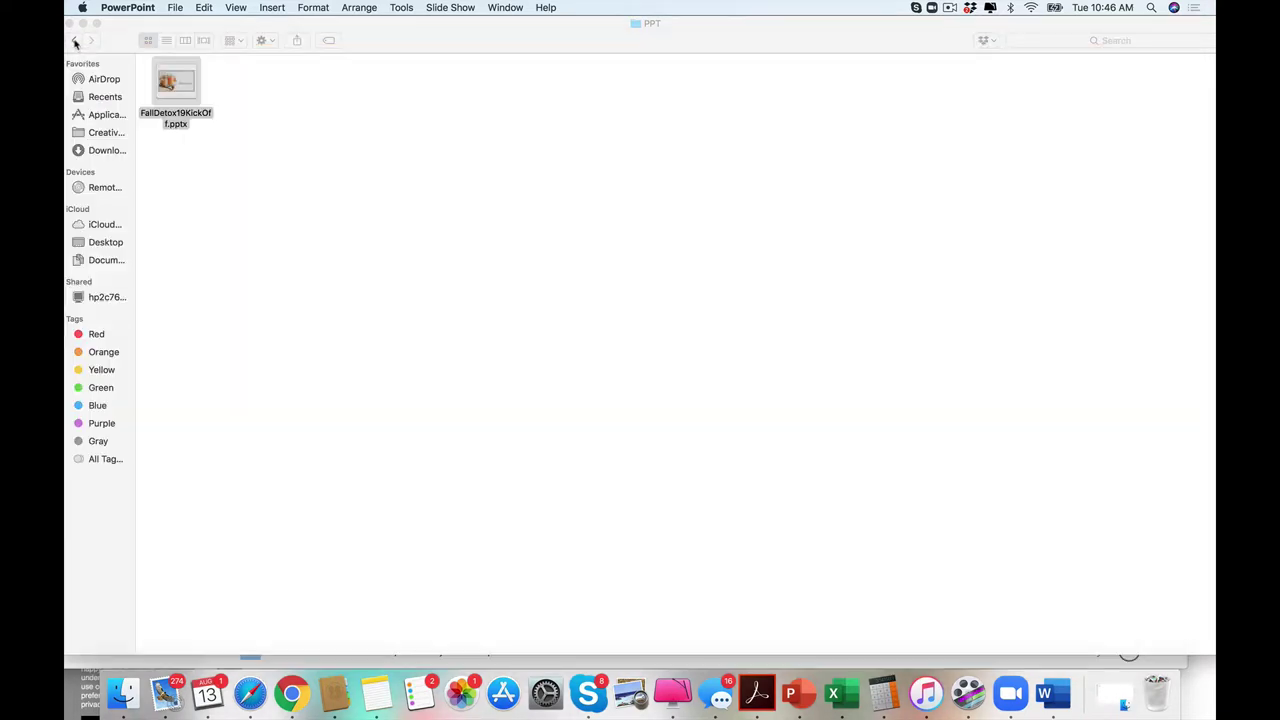
Return to Business, glance at PayPal Buttons in Launch Social Media Package, then open Promo Video For Detox.
click(74, 40)
click(74, 40)
click(74, 40)
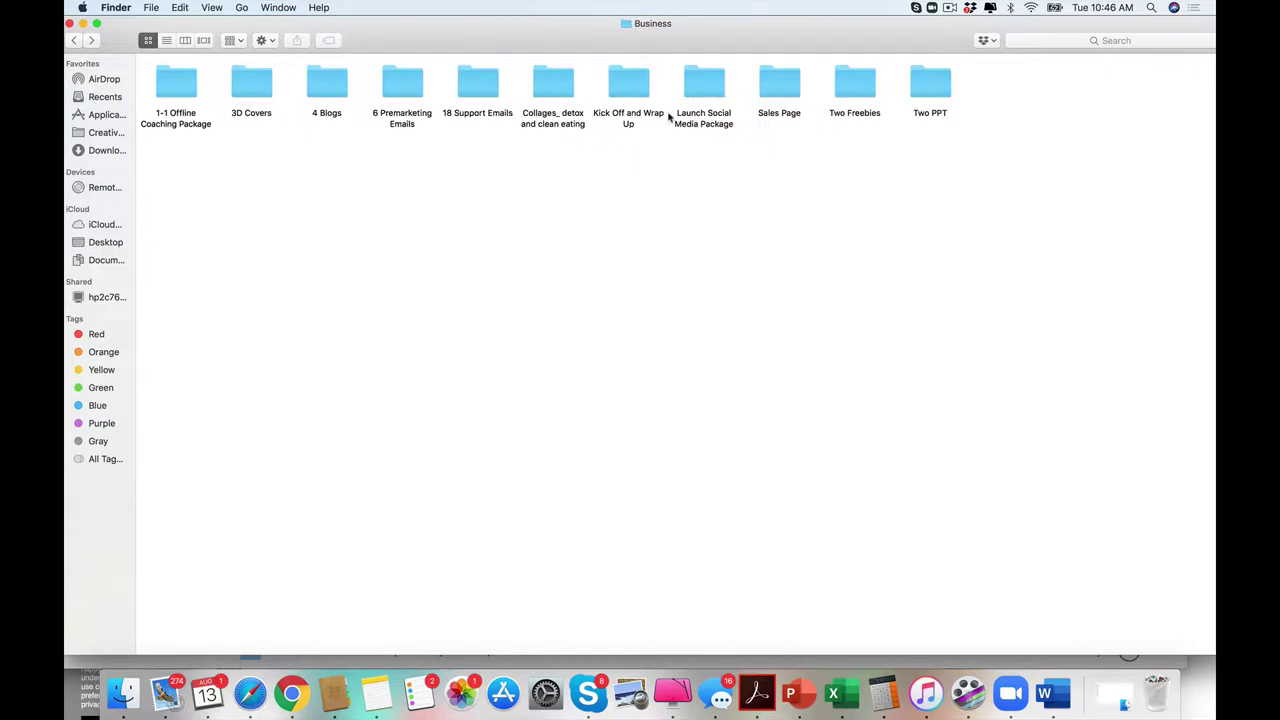
double_click(701, 91)
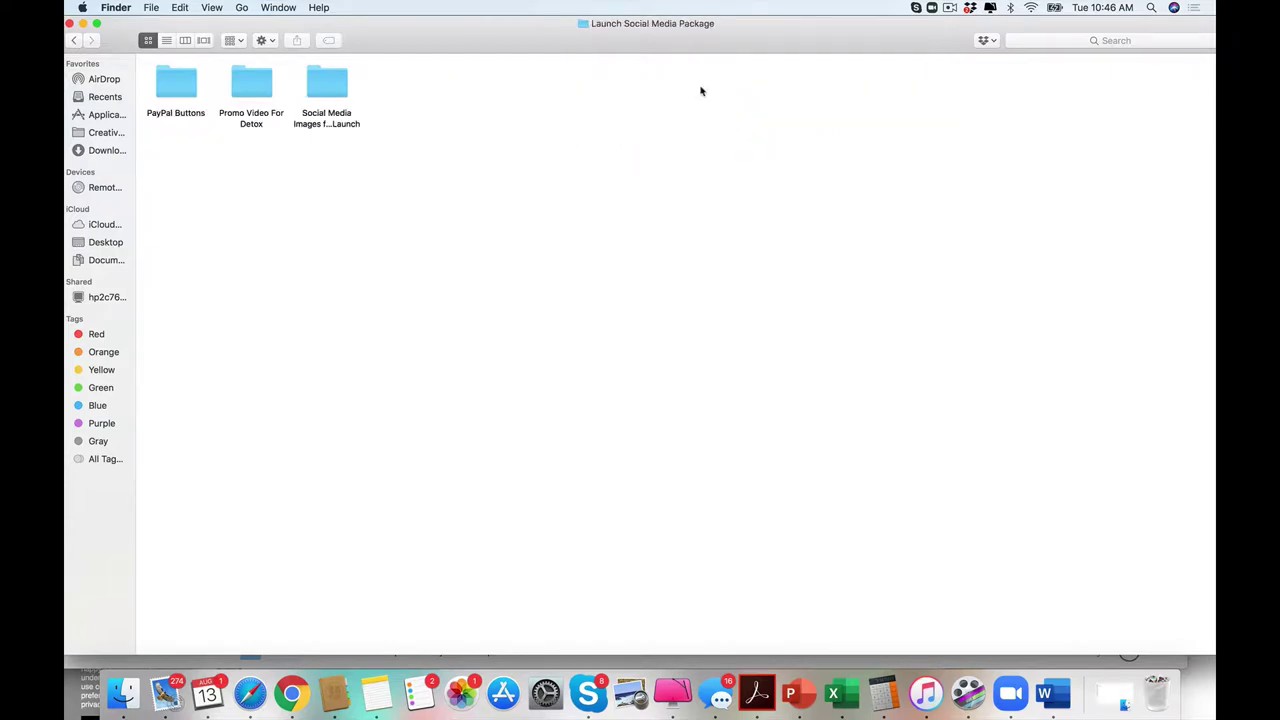
double_click(186, 86)
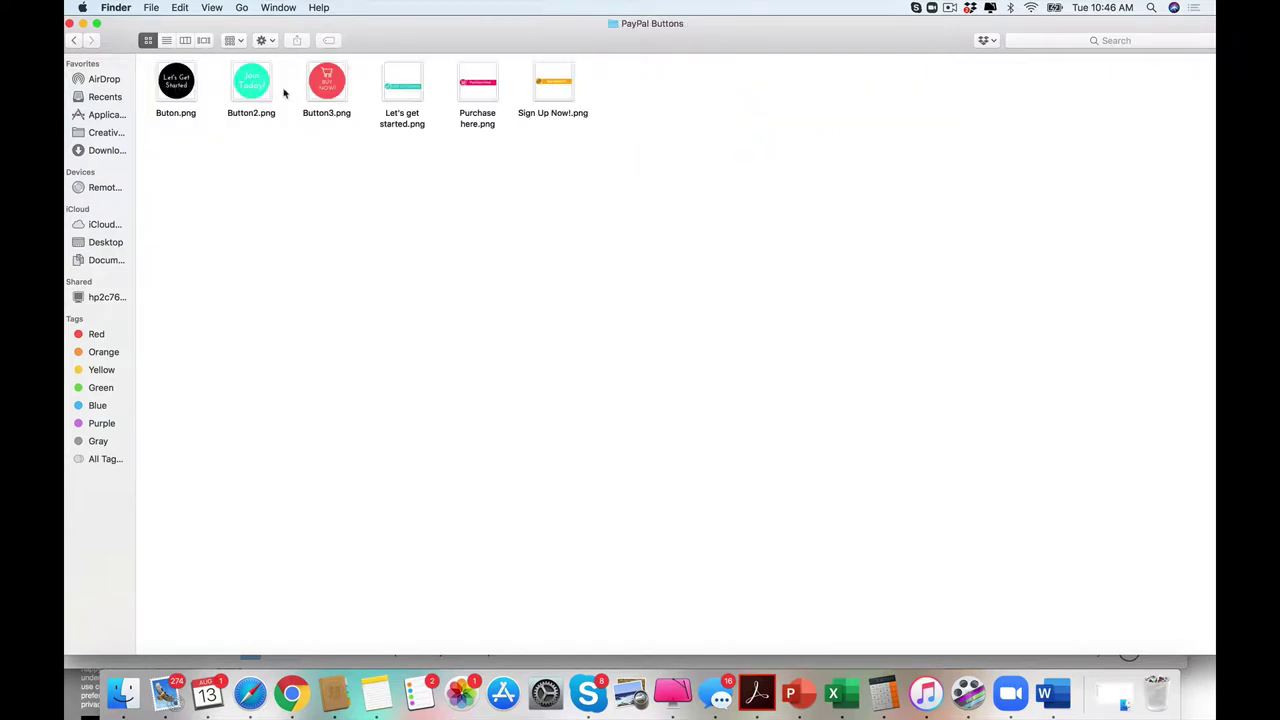
click(73, 41)
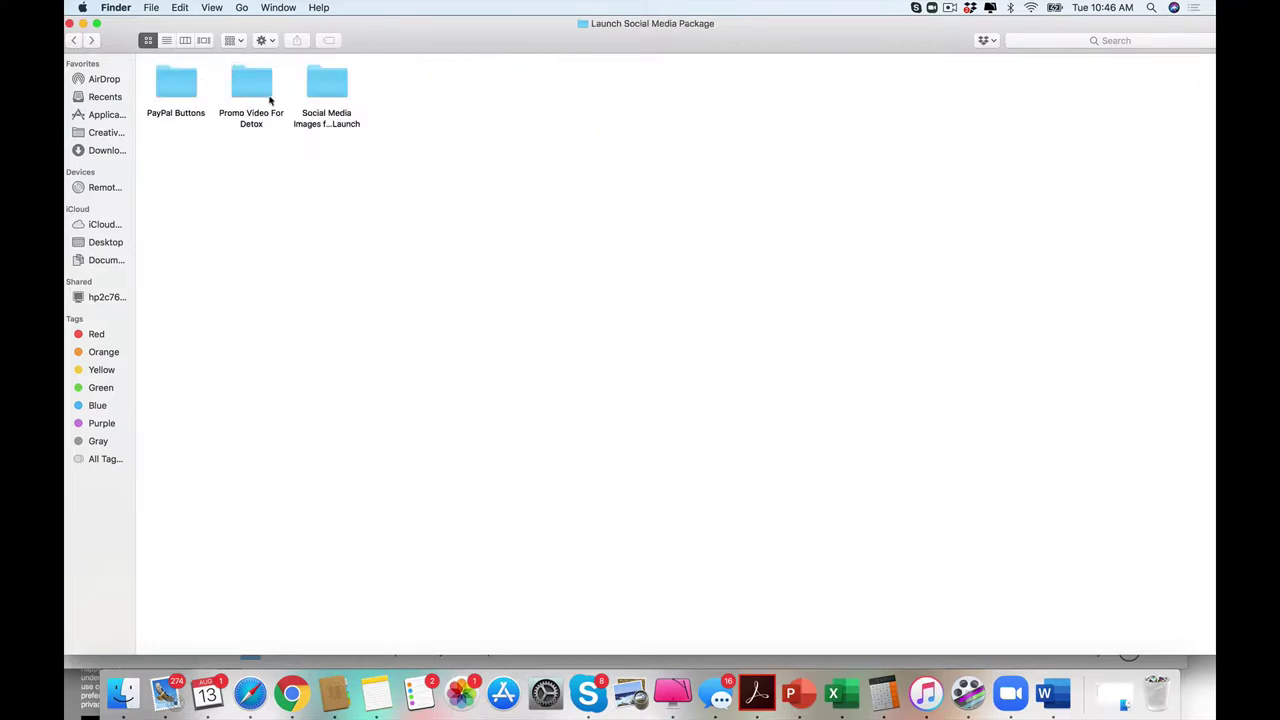
double_click(254, 91)
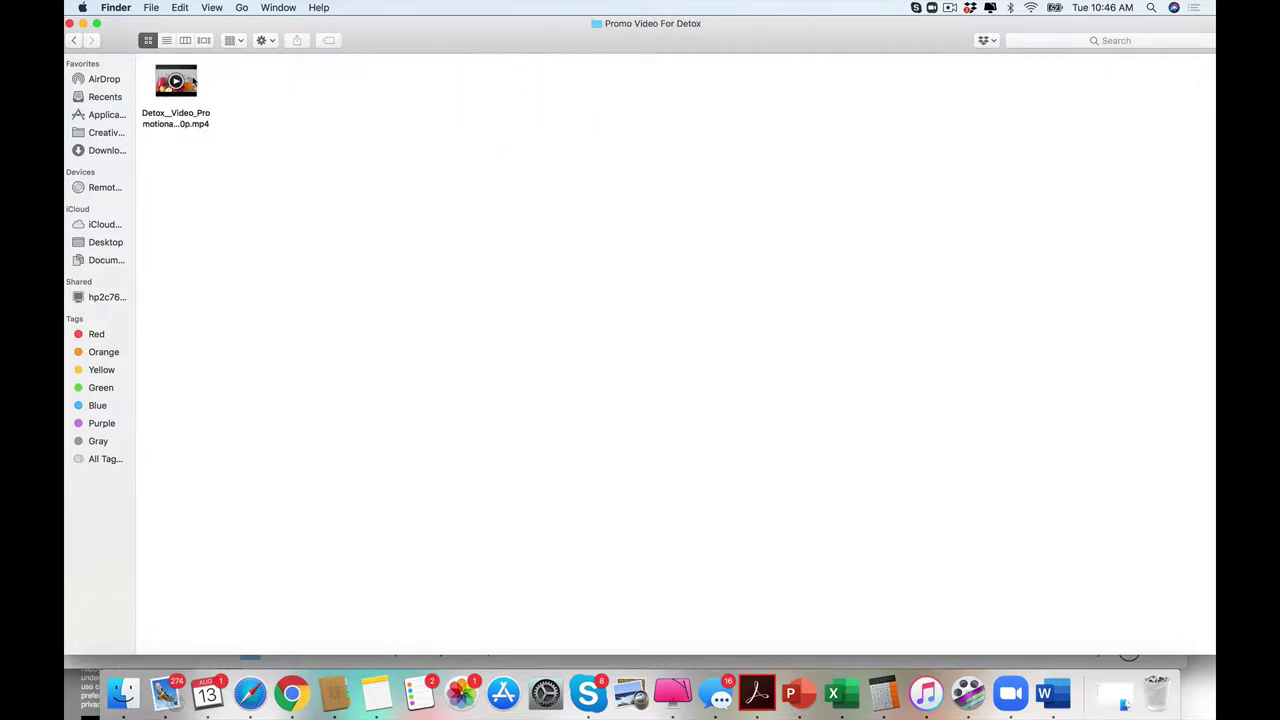
Play the Detox promo .mp4 in QuickTime, pause around 00:37, and close it.
double_click(192, 82)
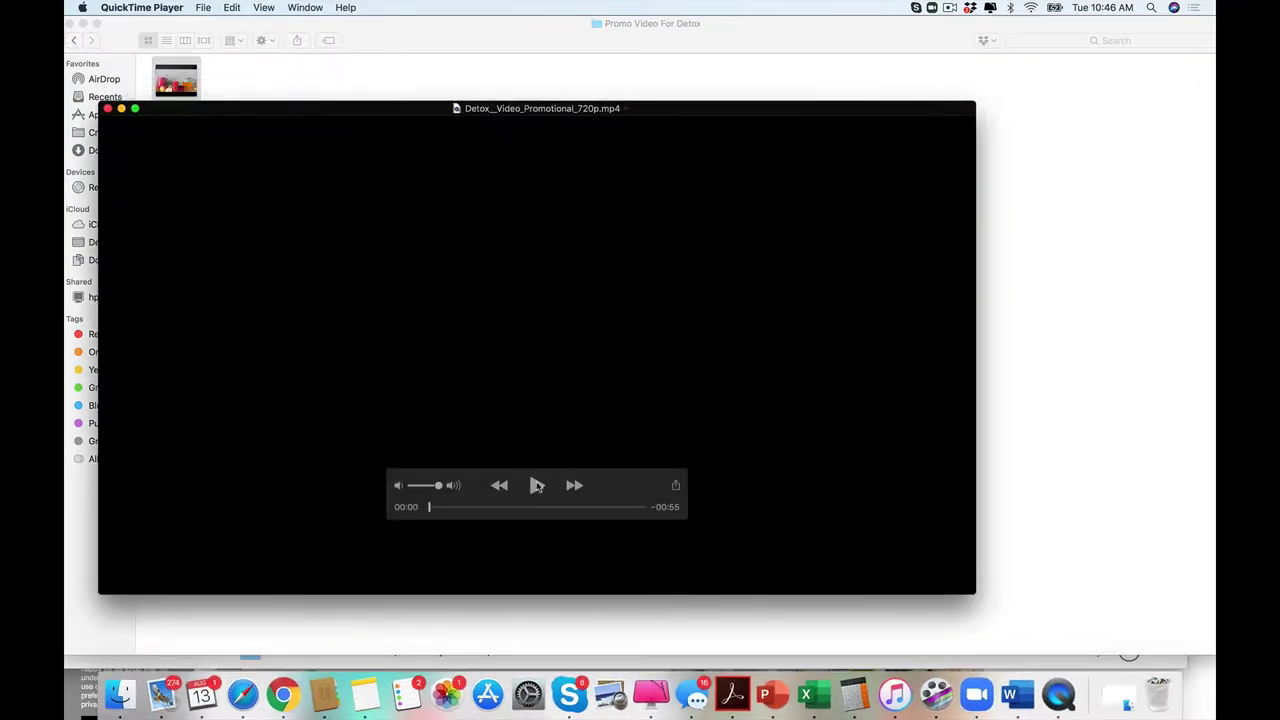
click(537, 486)
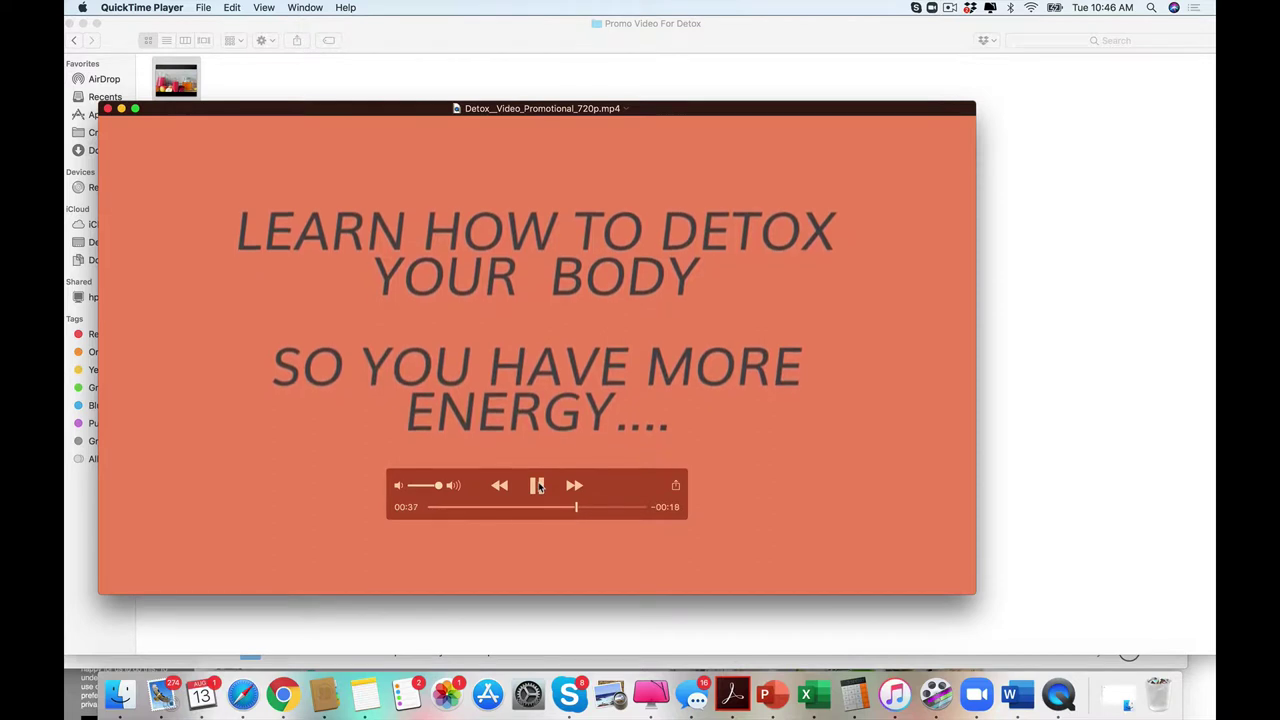
click(539, 485)
click(107, 108)
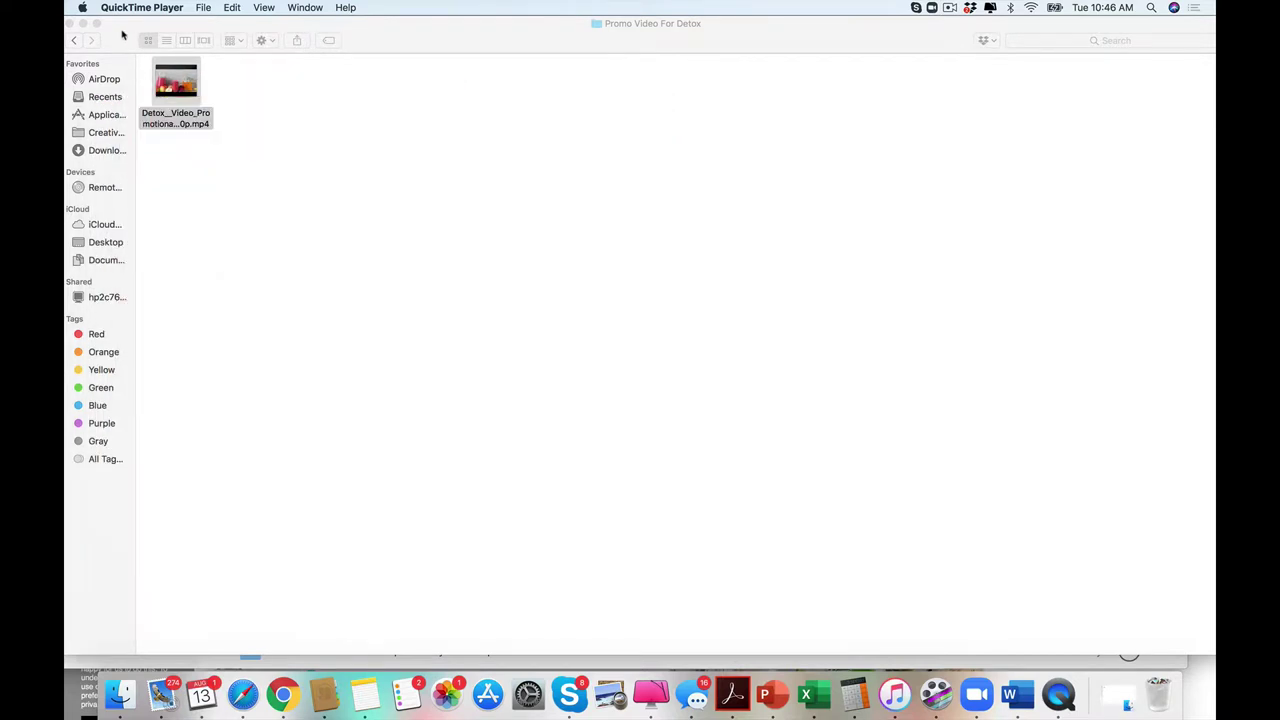
Go back and open Social Media Images for Your Epic Launch > 7 day open cart.
click(75, 40)
click(75, 40)
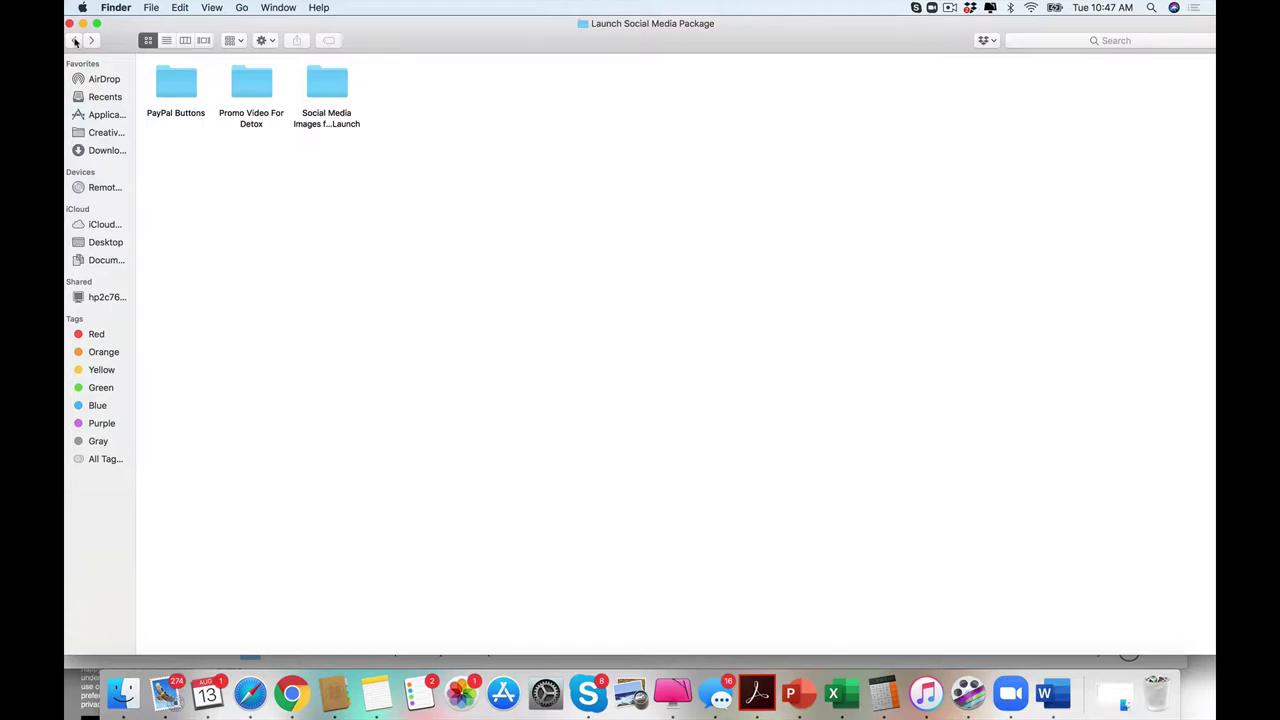
double_click(313, 88)
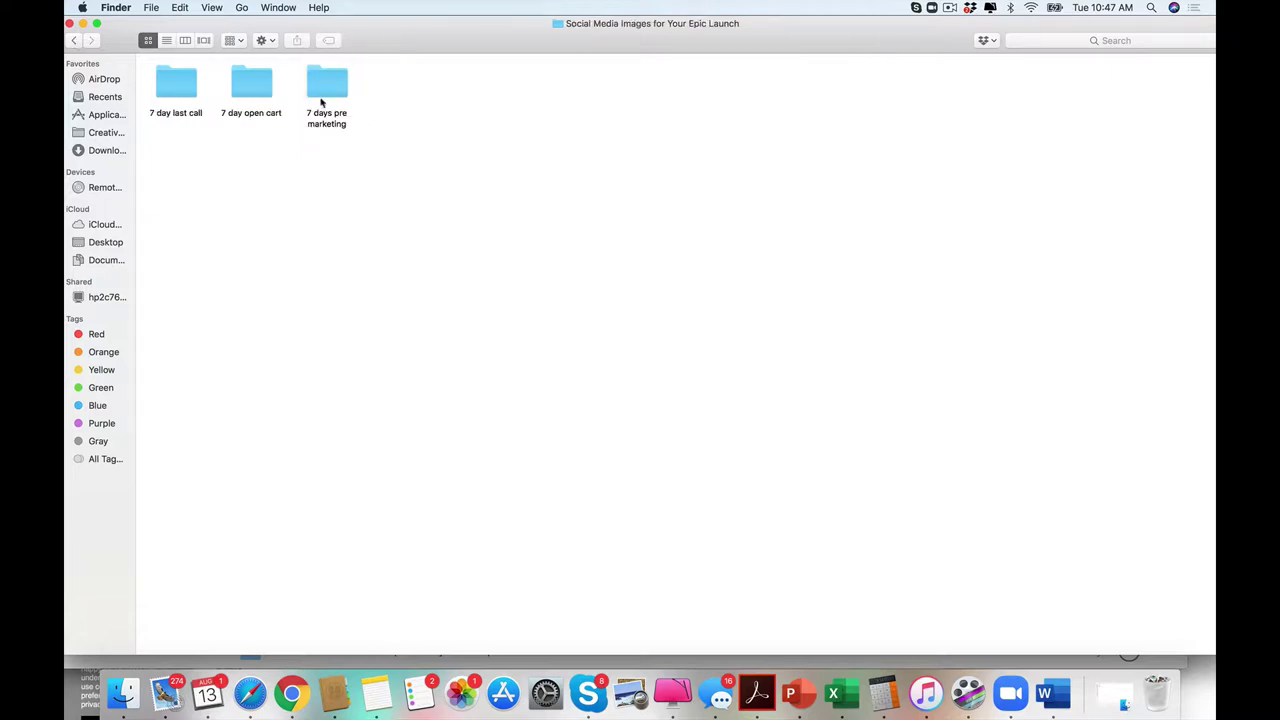
double_click(260, 87)
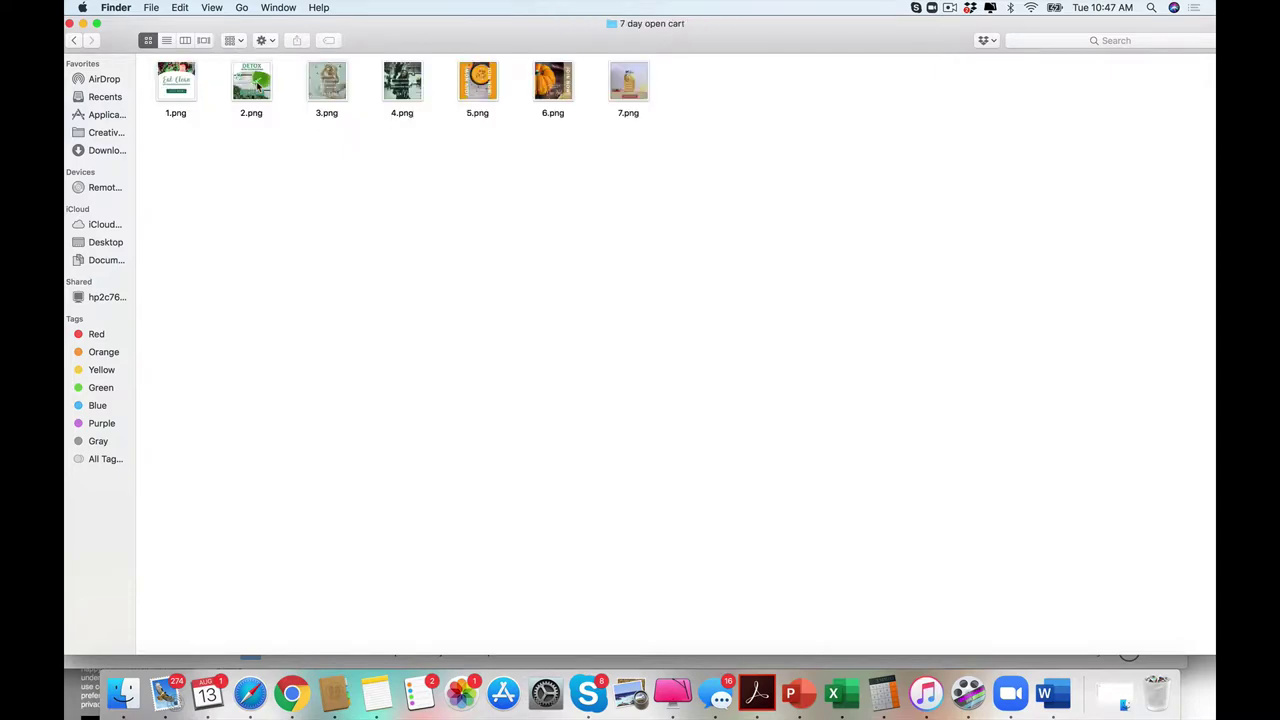
View open-cart images 1.png, 2.png and 3.png in Preview, closing each.
double_click(192, 88)
click(76, 27)
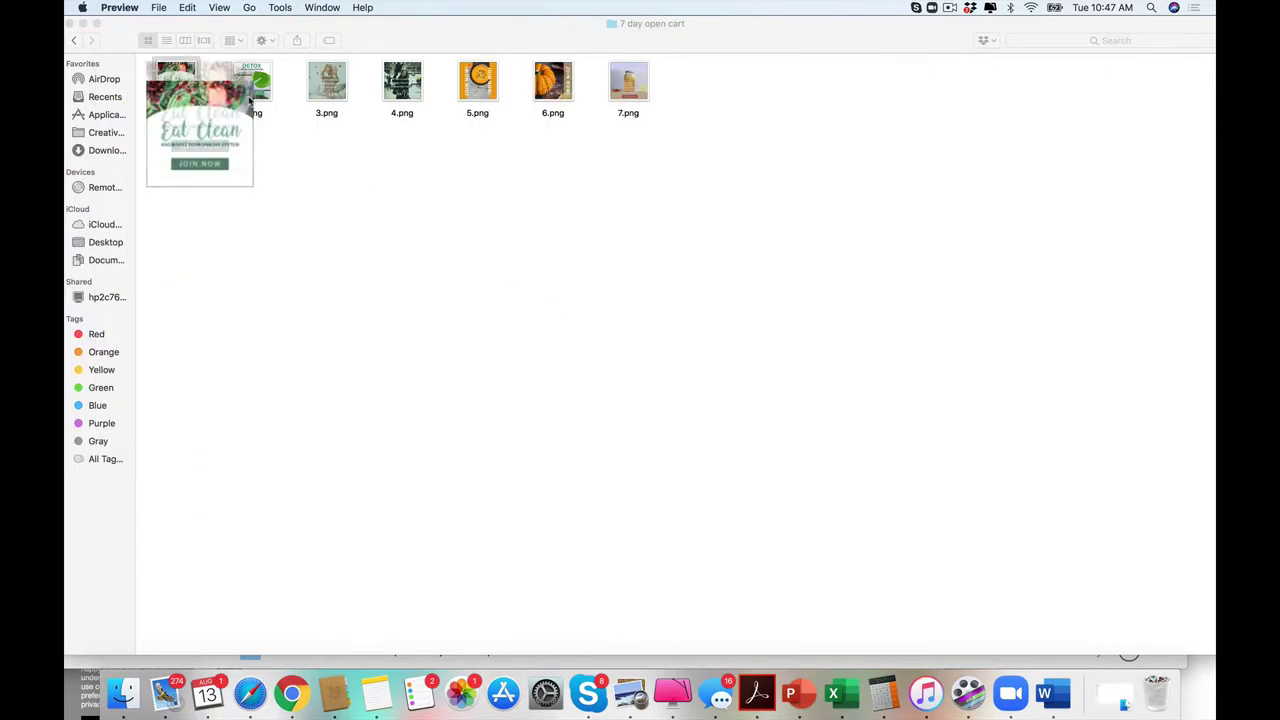
double_click(255, 82)
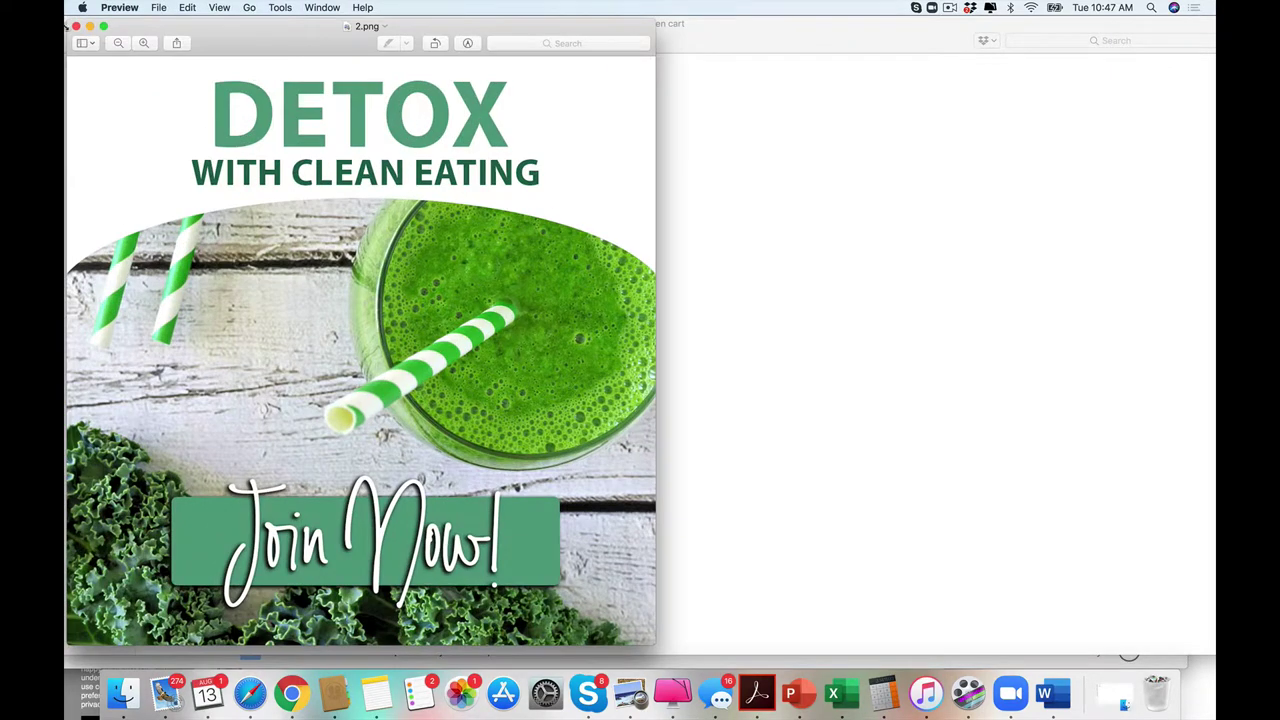
click(76, 27)
click(330, 88)
double_click(331, 88)
click(76, 27)
View 4.png and 5.png in Preview, then go back to the Social Media Images folder.
click(402, 80)
double_click(402, 80)
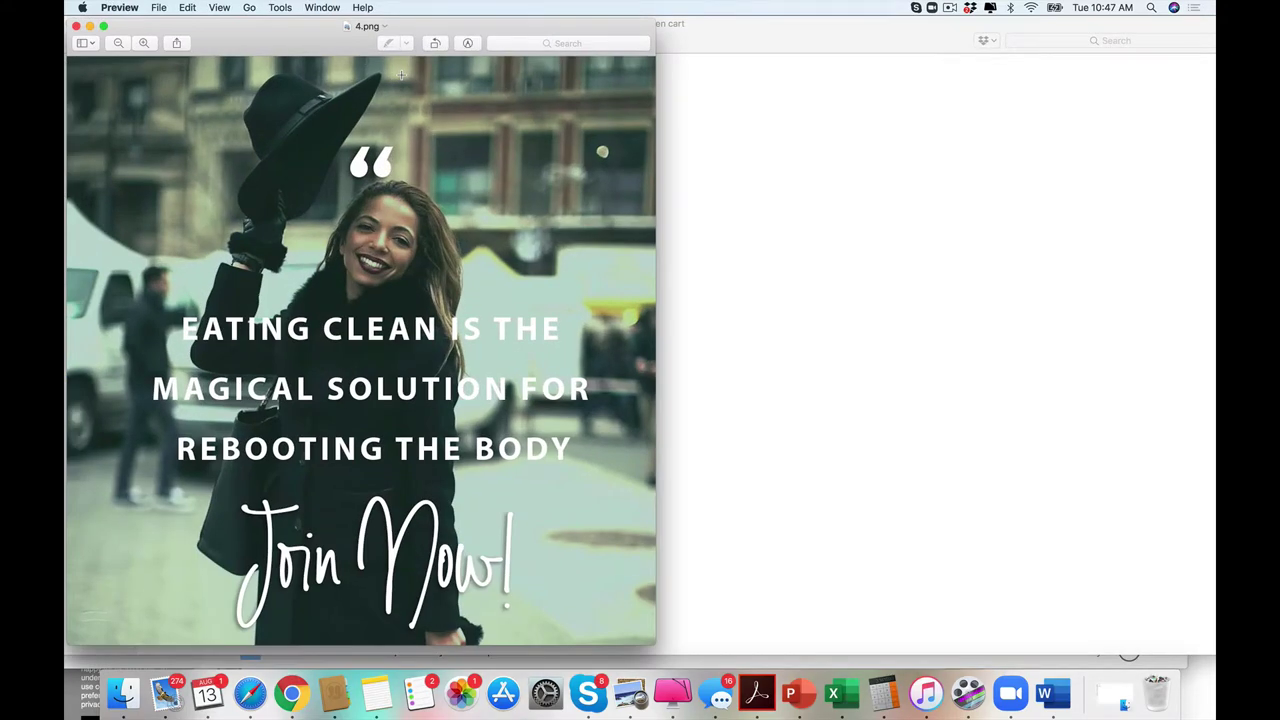
click(76, 27)
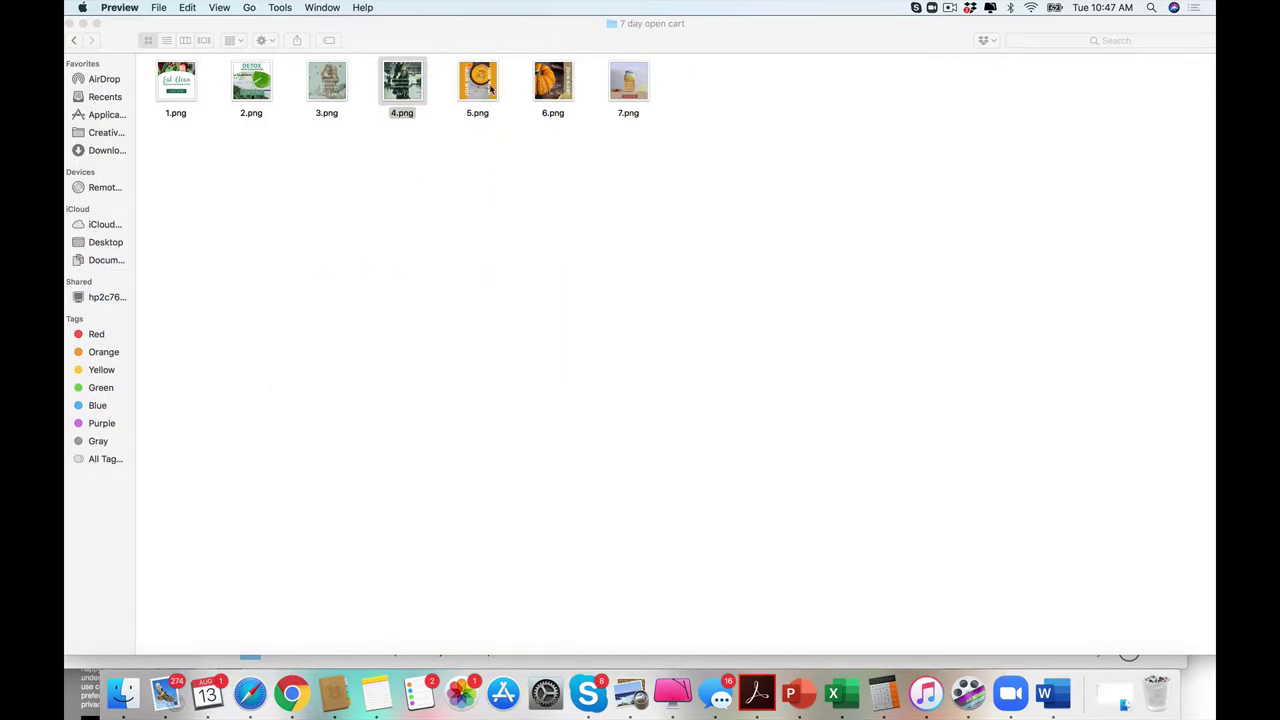
click(476, 86)
double_click(476, 86)
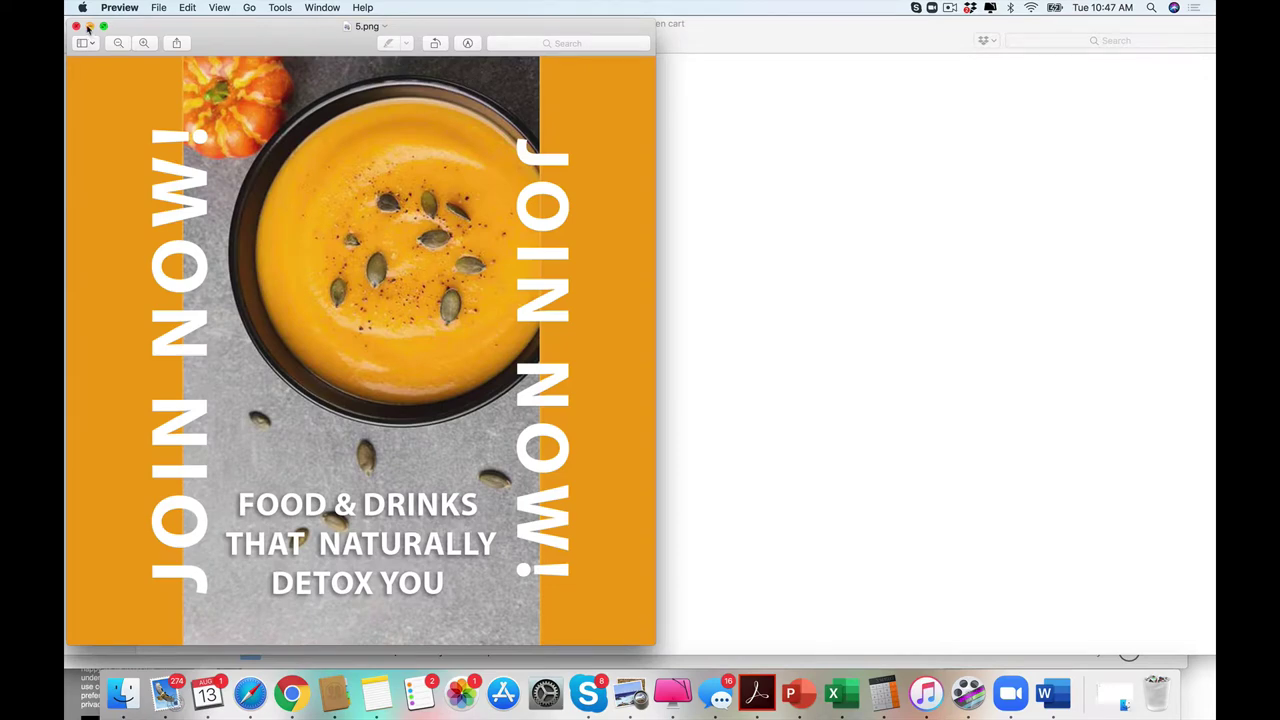
click(76, 27)
click(75, 40)
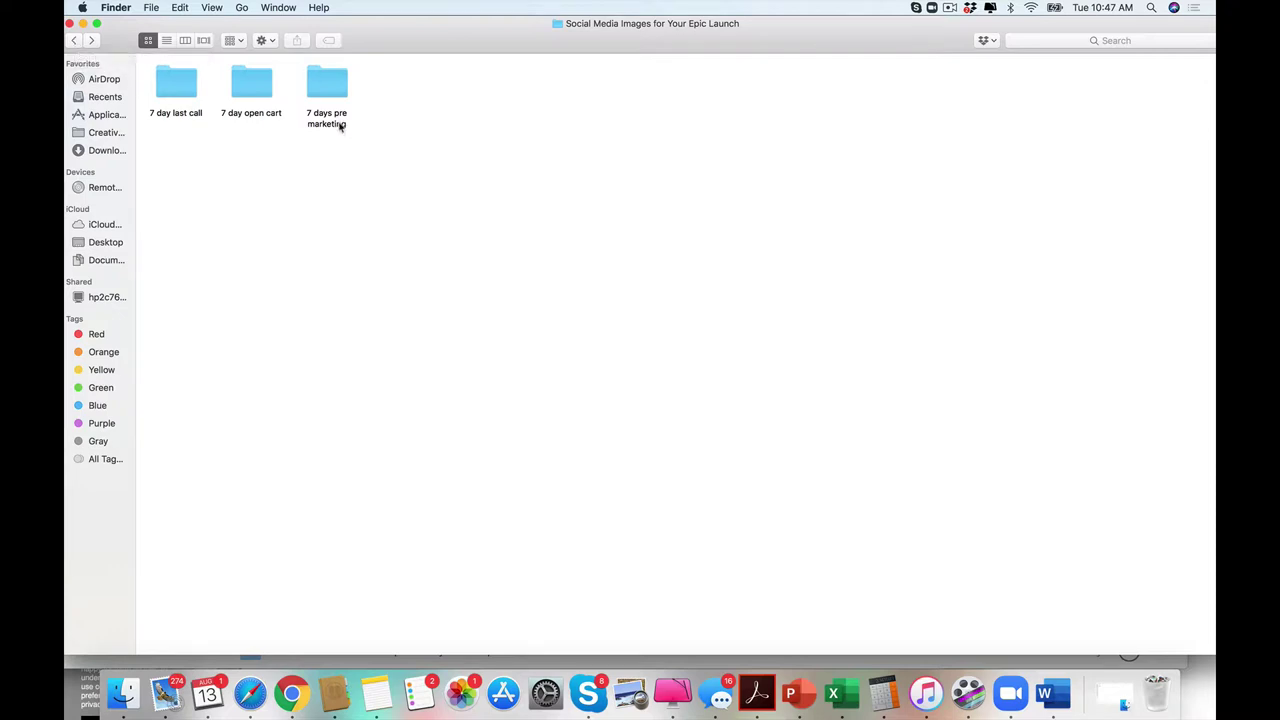
Open the 7 days pre marketing folder, view its 7.png, then return to the parent folder.
double_click(329, 92)
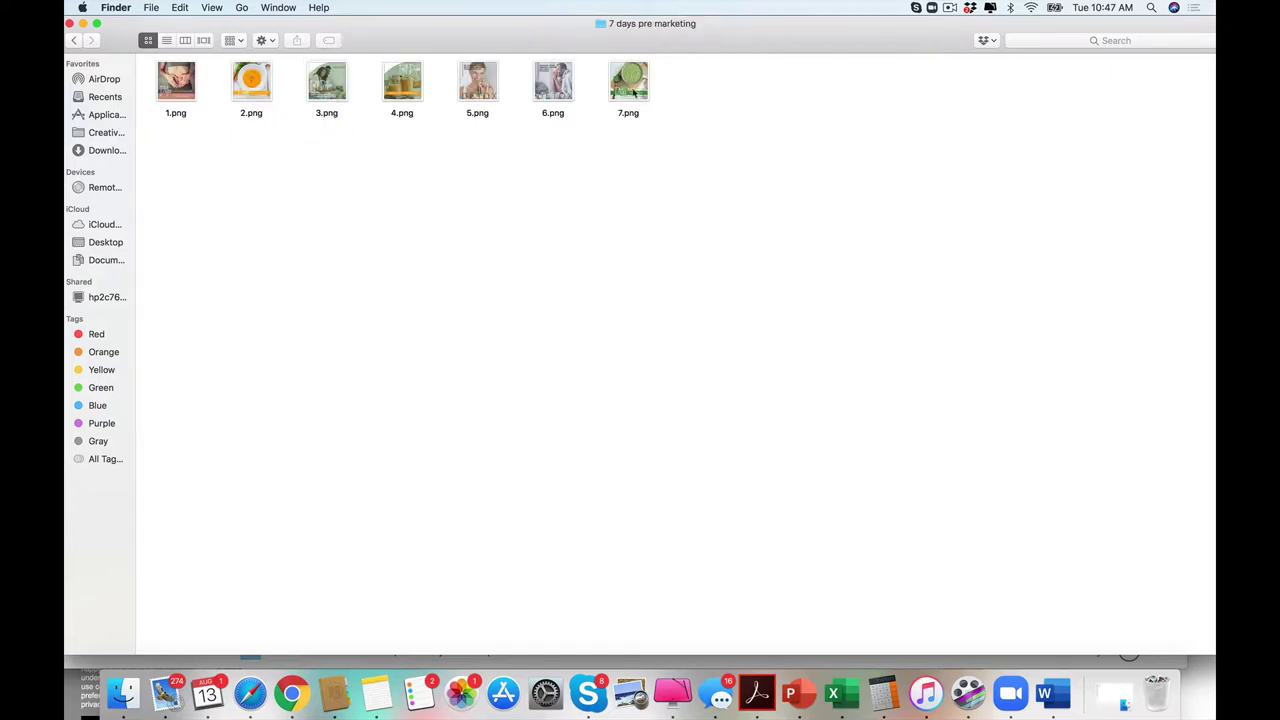
double_click(633, 88)
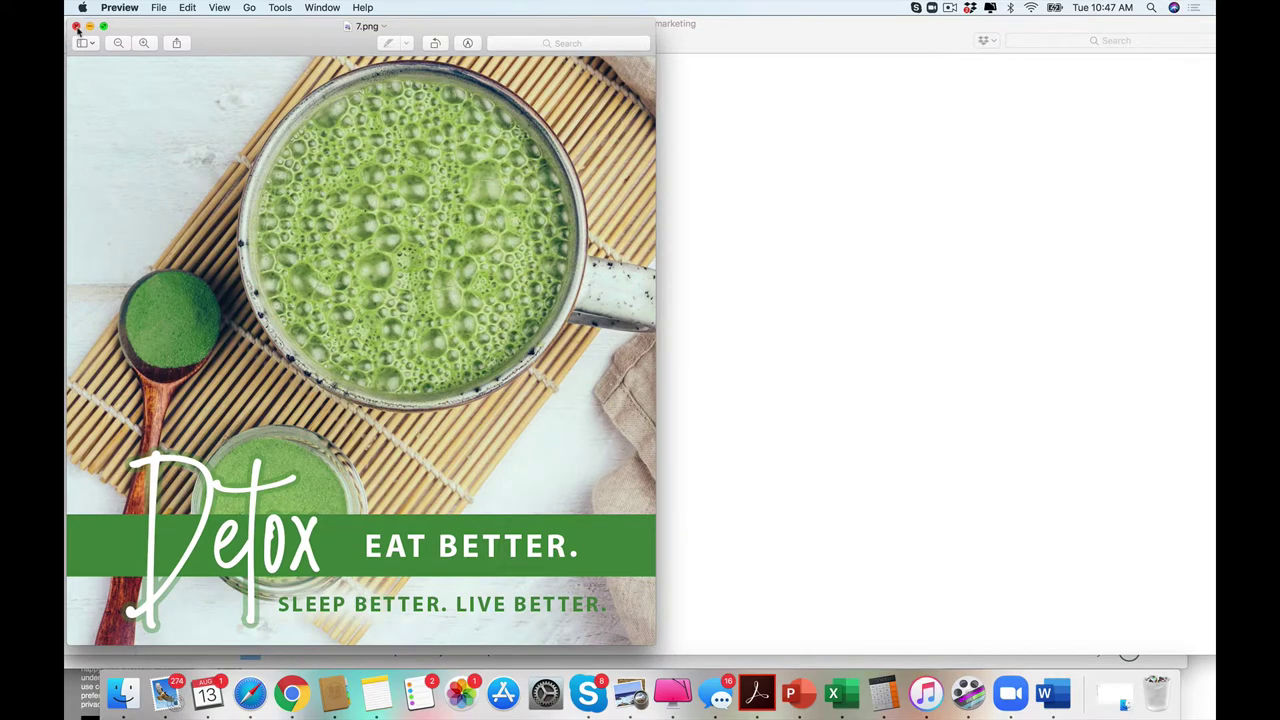
click(77, 28)
click(73, 41)
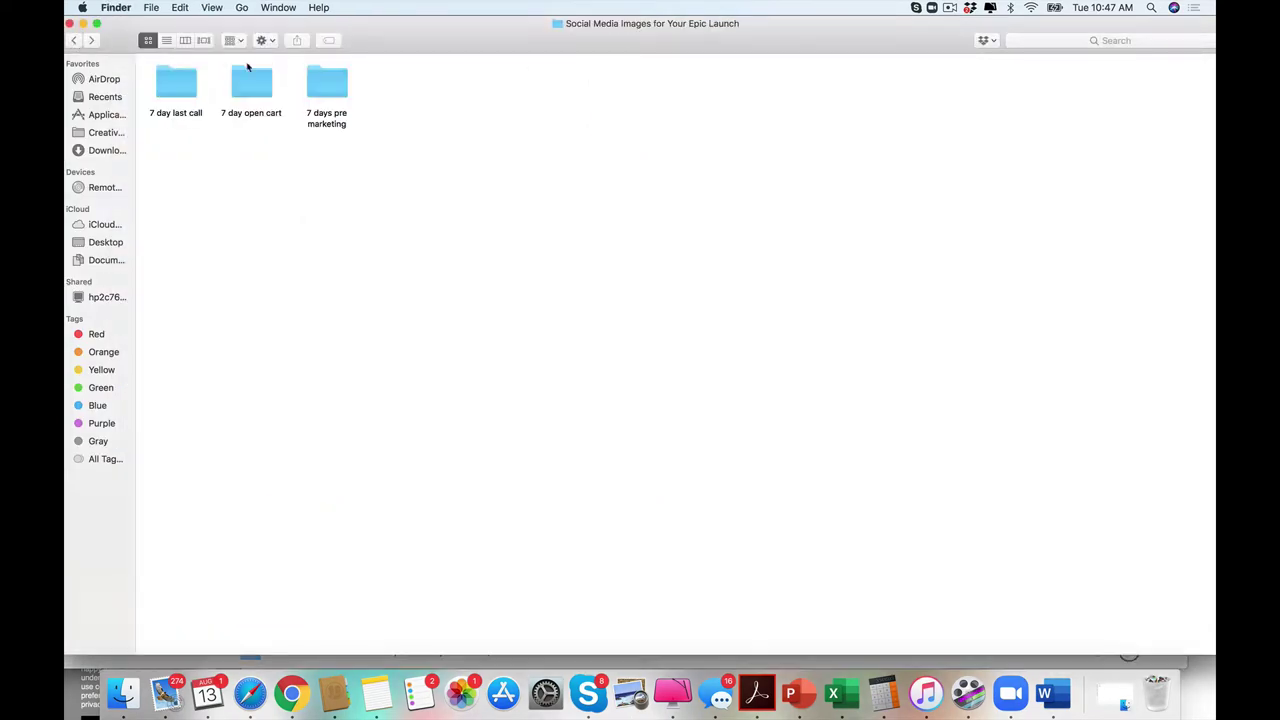
Open the 7 day last call folder and view 1.png, 2.png and 3.png in Preview.
double_click(181, 94)
double_click(186, 90)
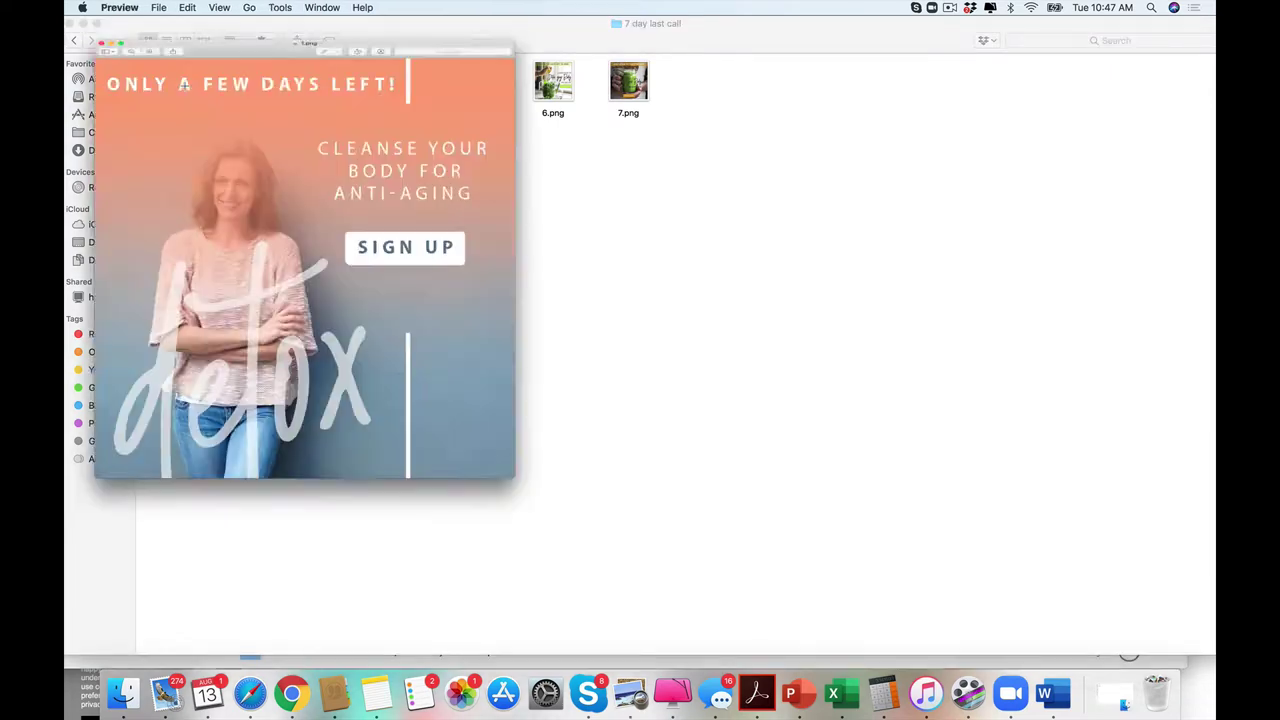
click(77, 27)
click(251, 85)
double_click(251, 85)
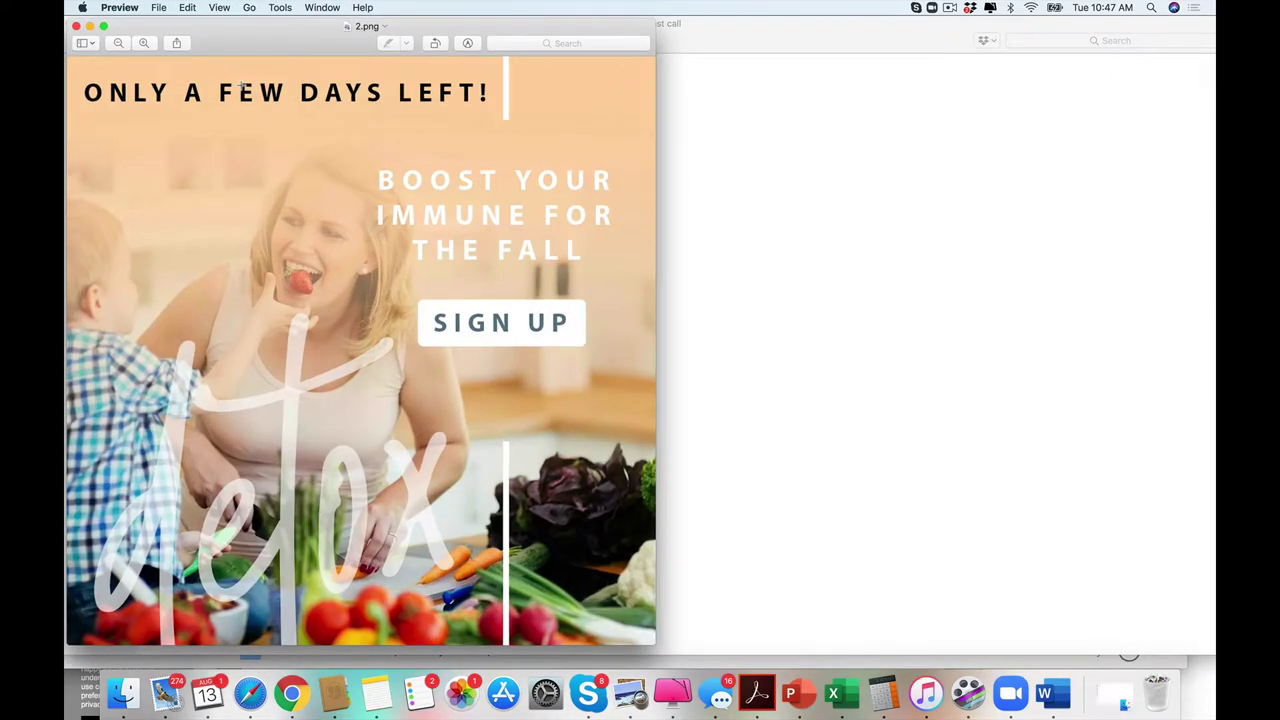
click(77, 27)
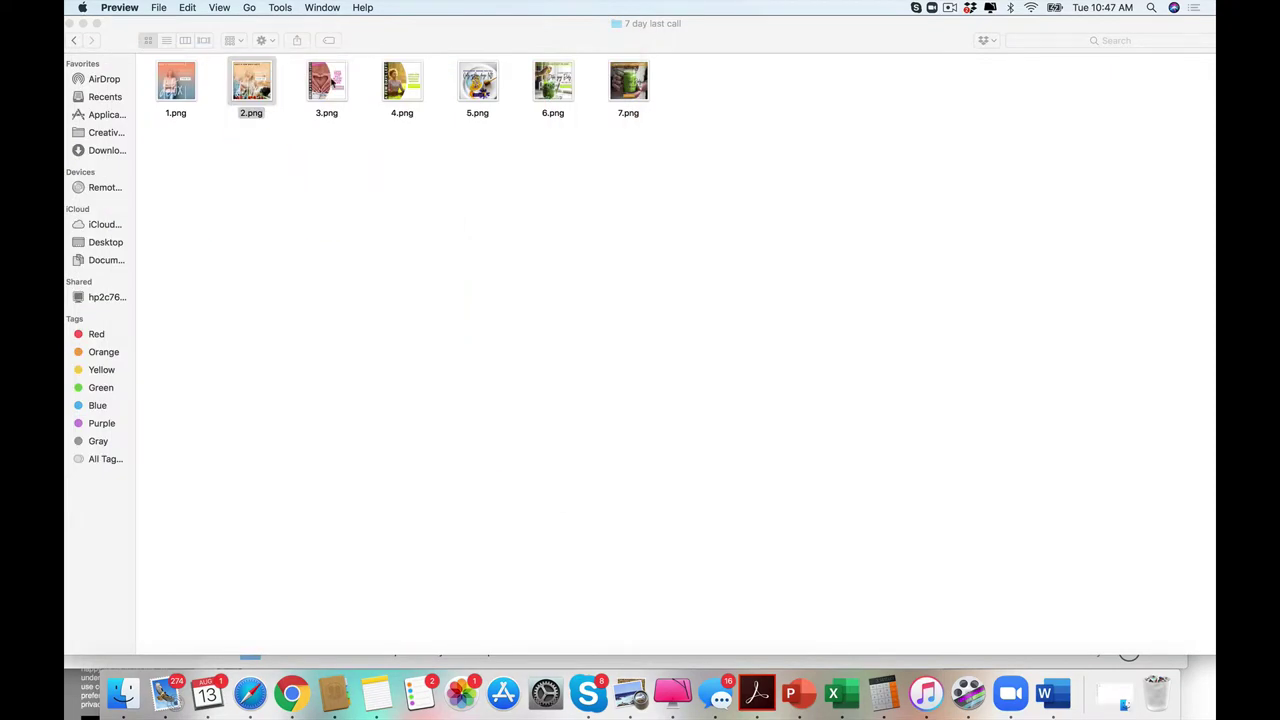
click(328, 82)
double_click(328, 82)
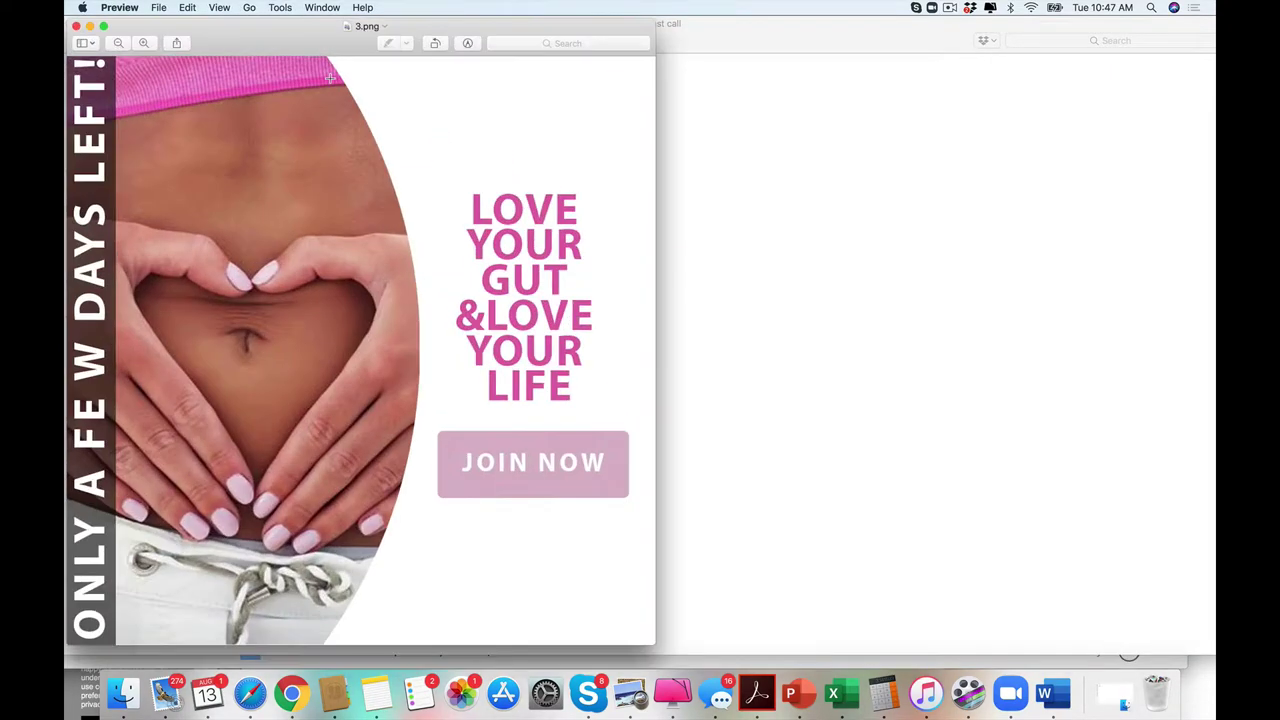
click(77, 27)
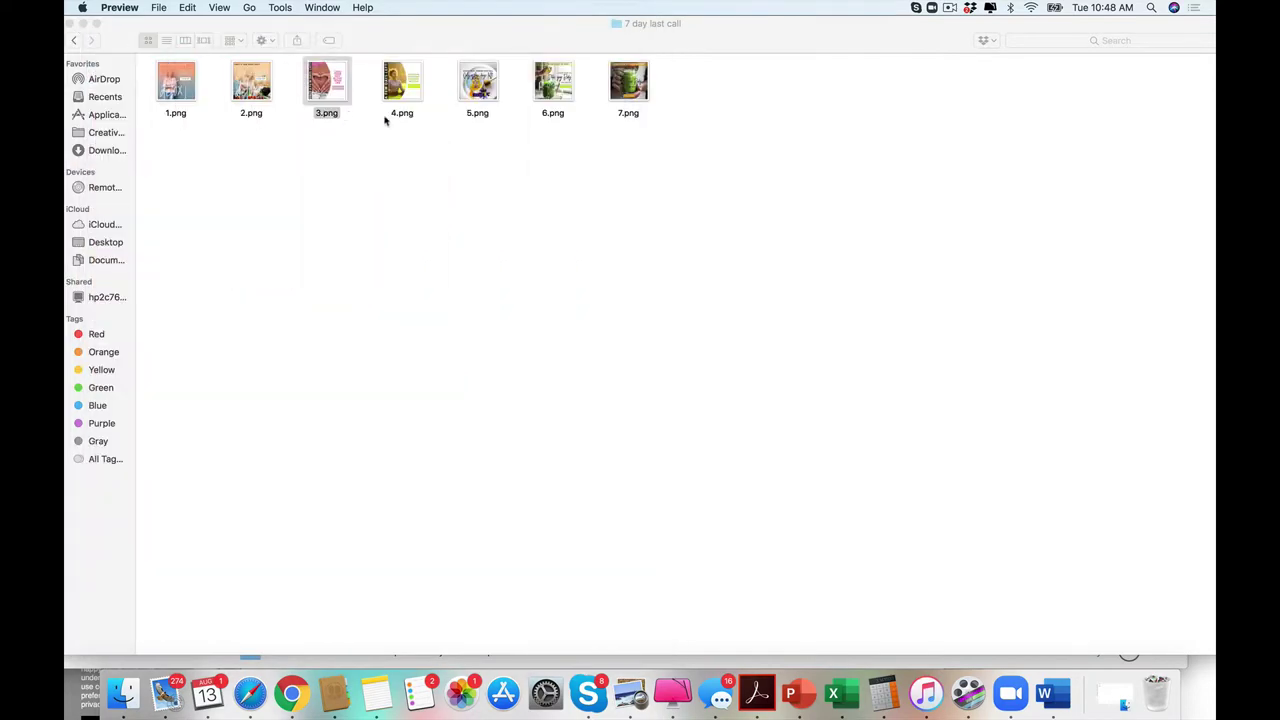
View last-call images 4.png through 7.png, then return to Social Media Images for Your Epic Launch.
double_click(392, 89)
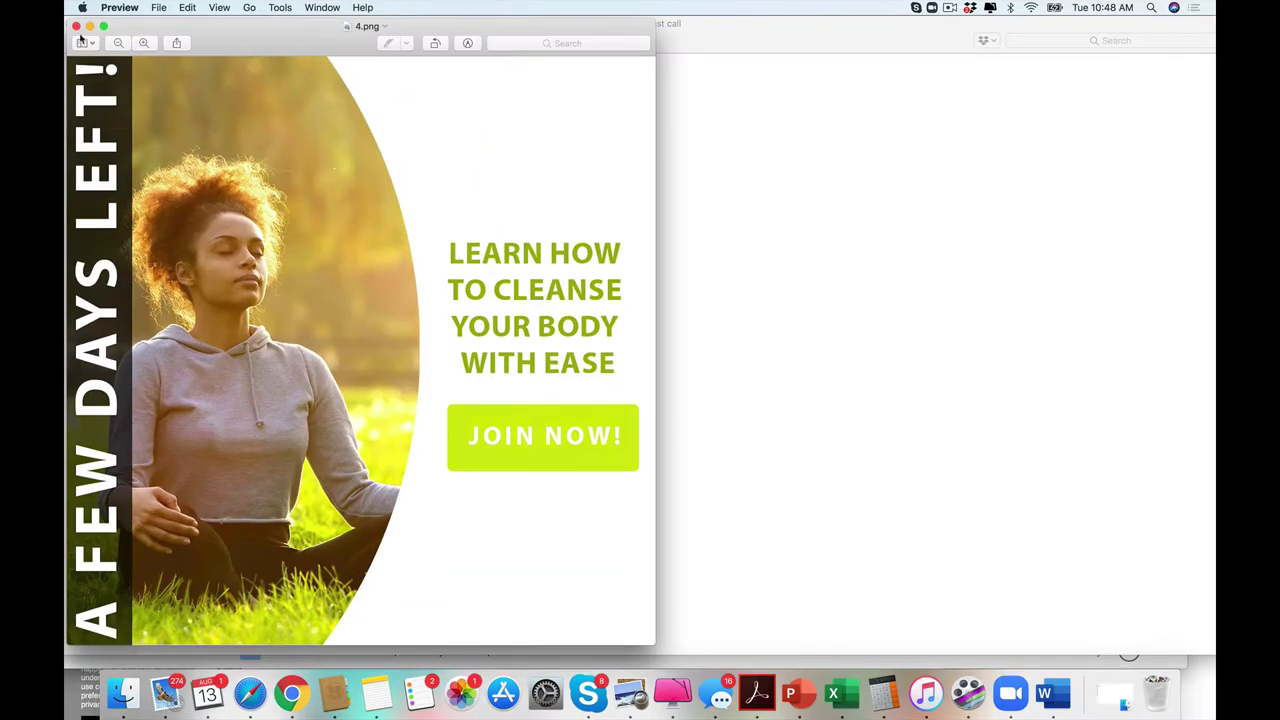
click(77, 27)
double_click(477, 88)
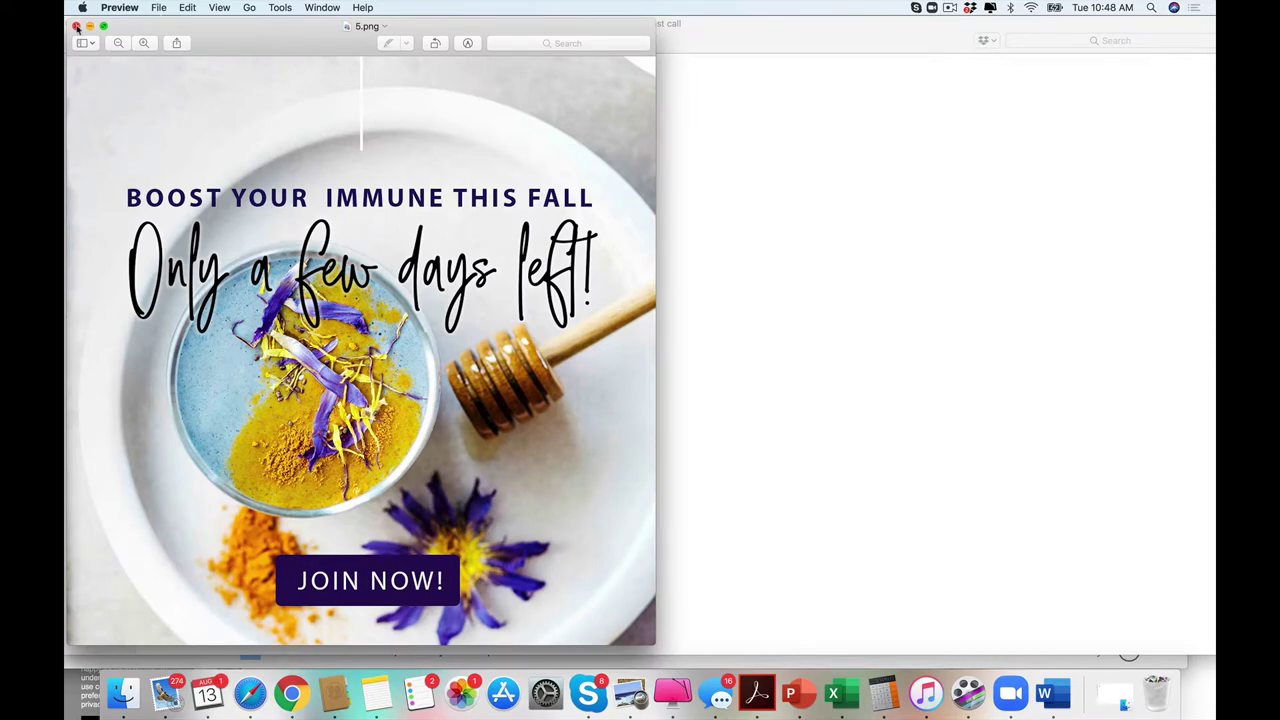
click(77, 25)
double_click(550, 87)
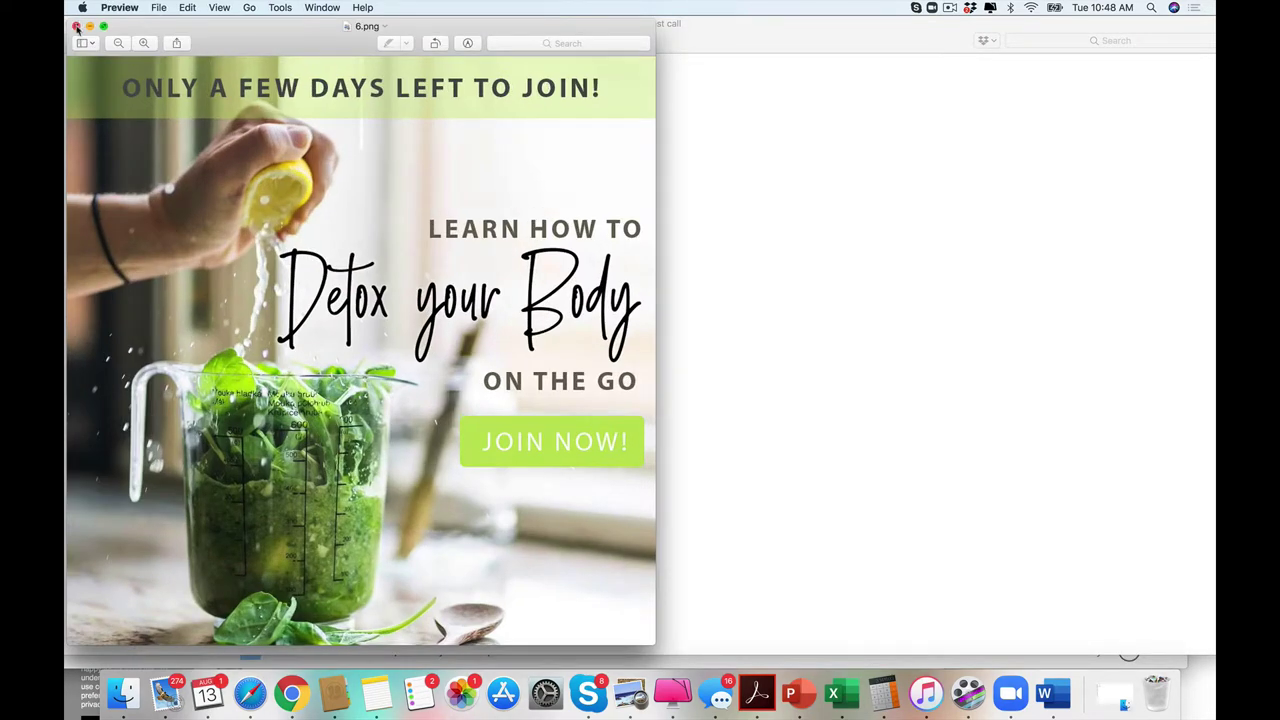
click(77, 27)
double_click(637, 88)
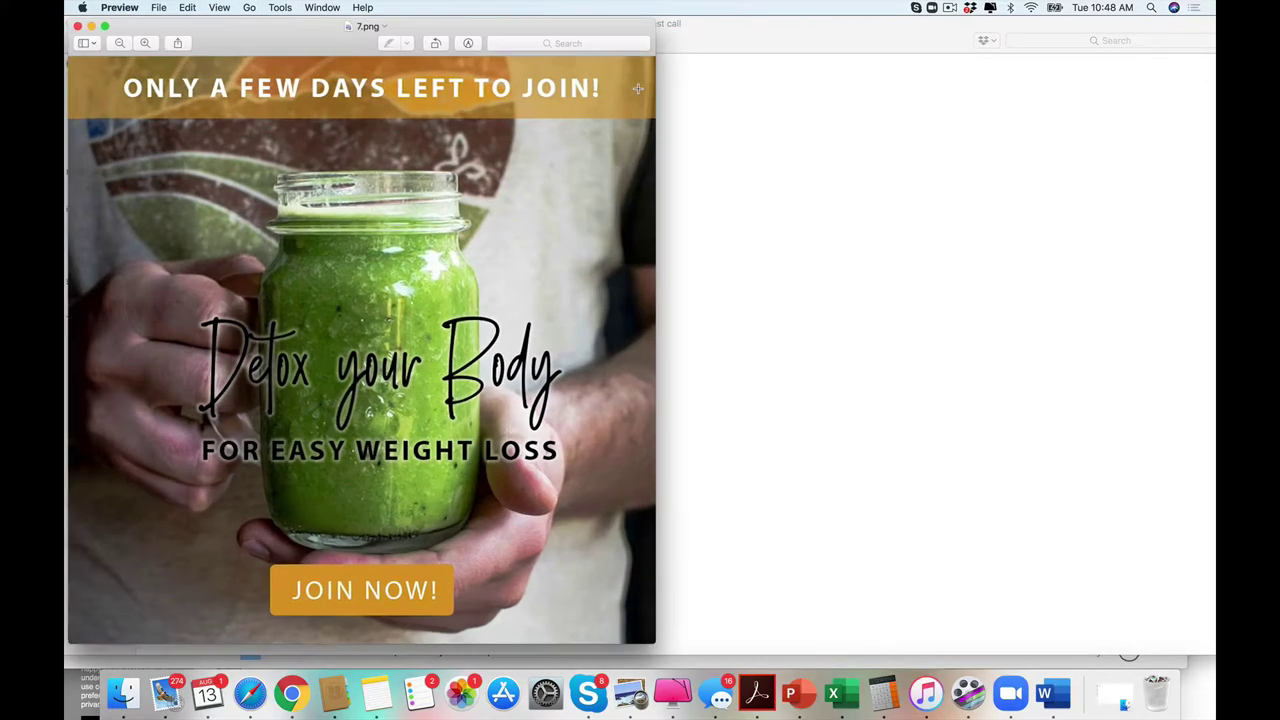
click(77, 27)
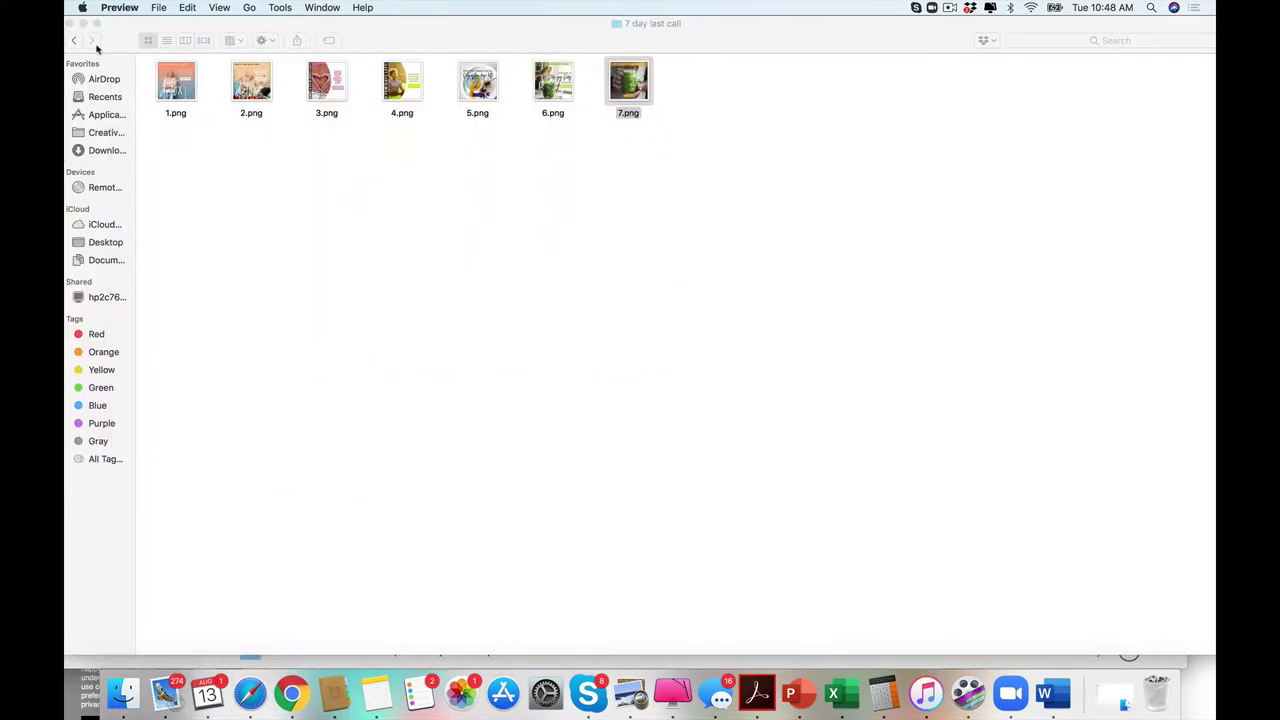
click(76, 41)
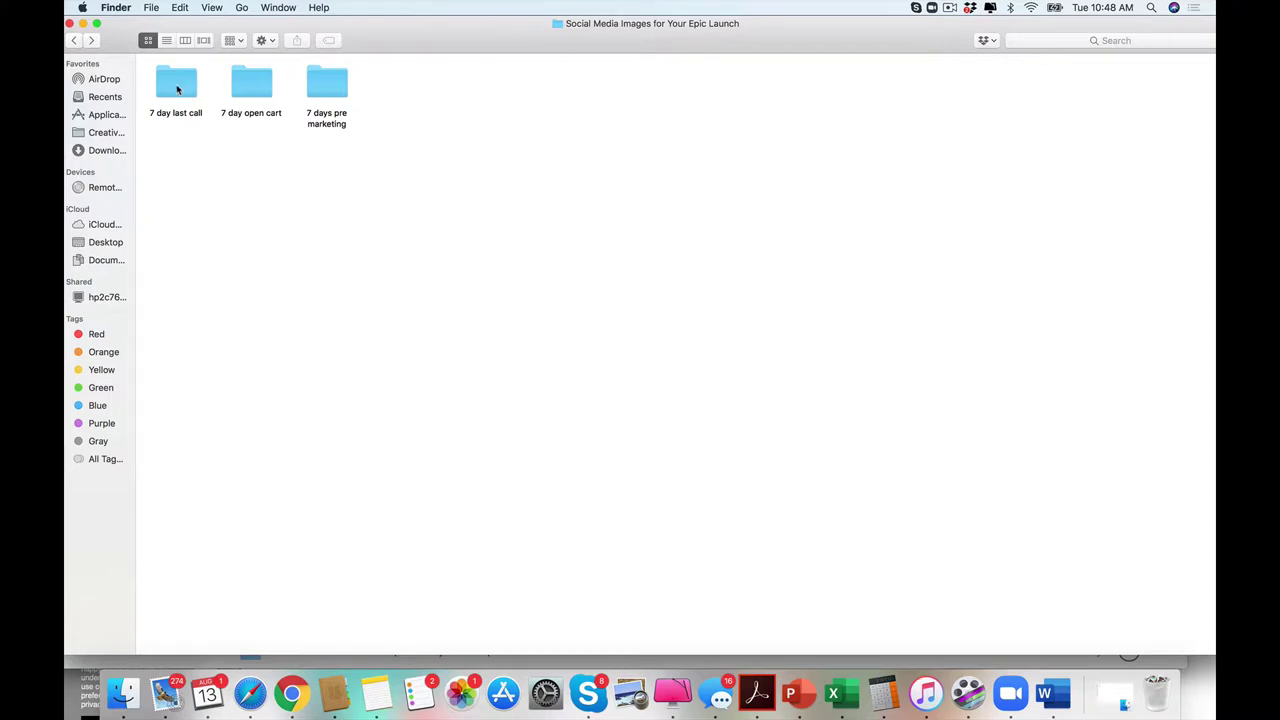
double_click(250, 88)
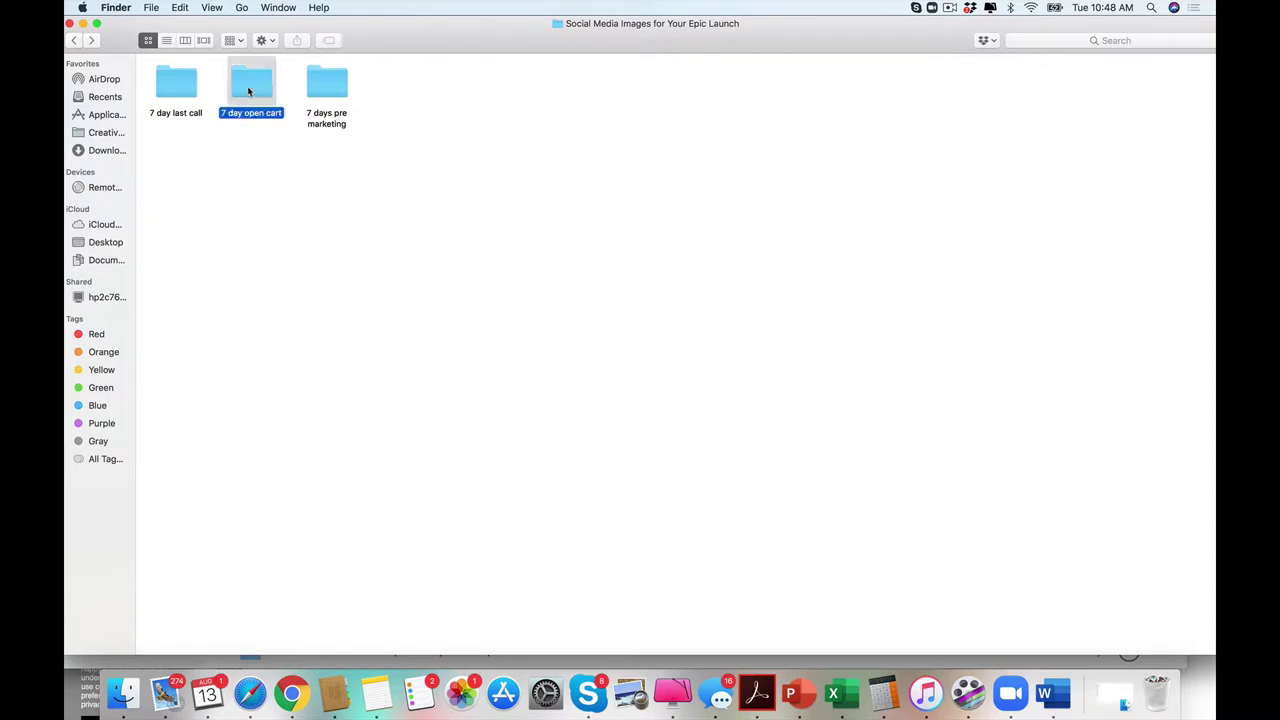
click(74, 40)
double_click(326, 86)
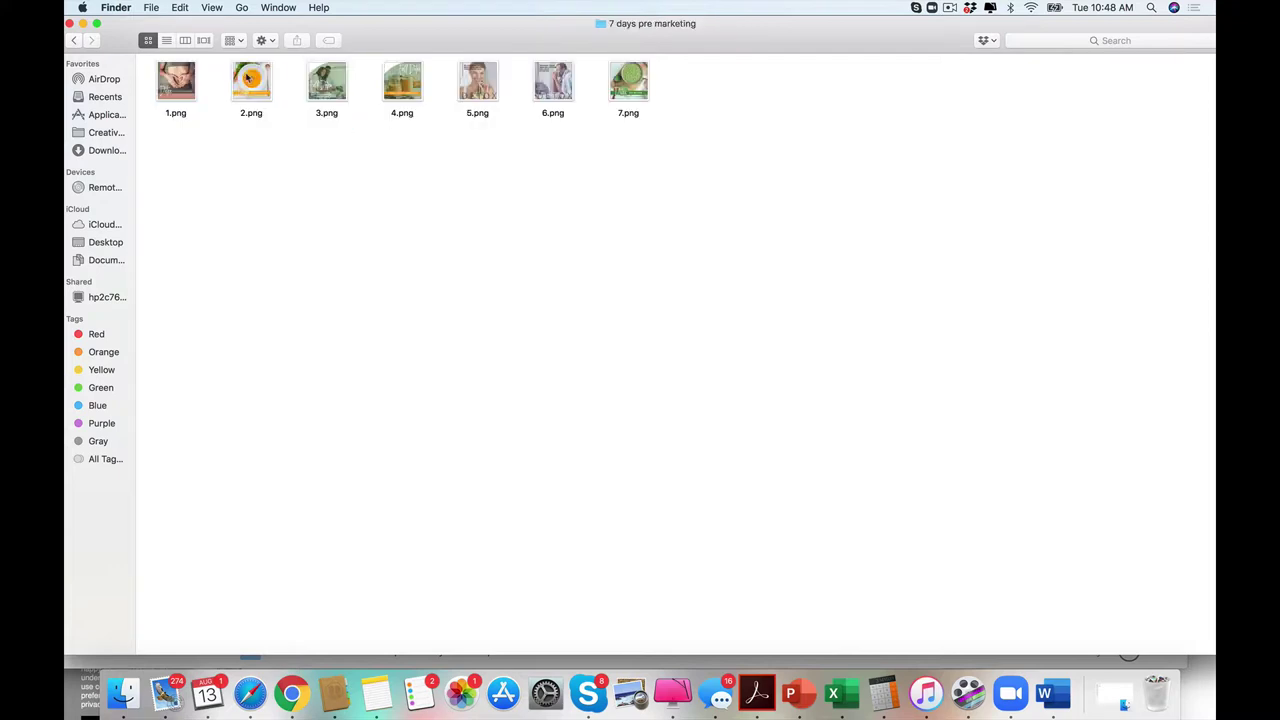
click(75, 41)
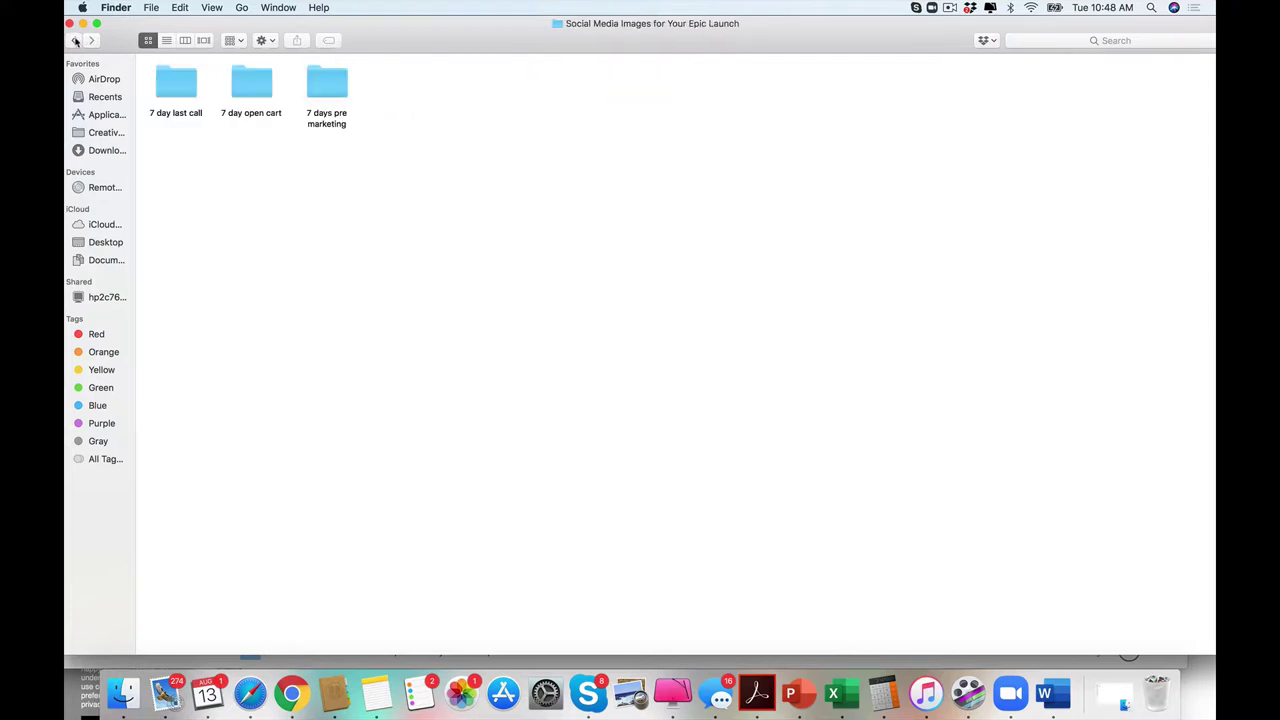
double_click(249, 84)
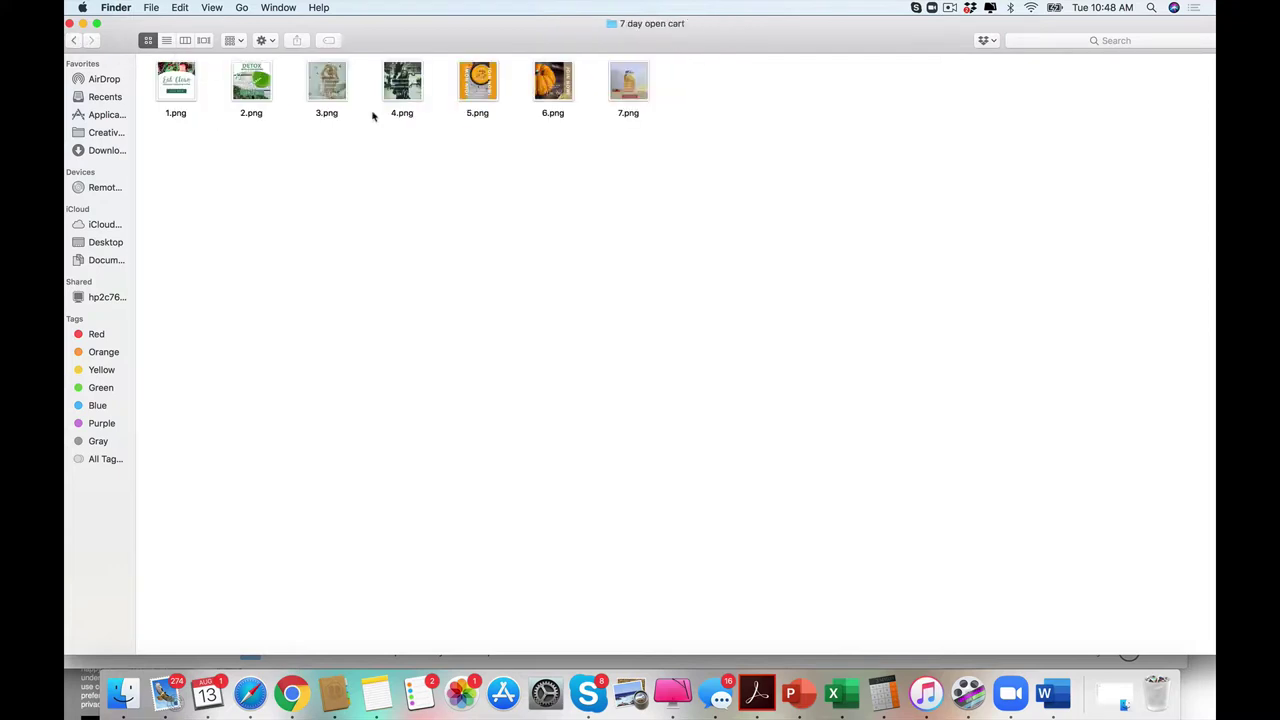
double_click(634, 92)
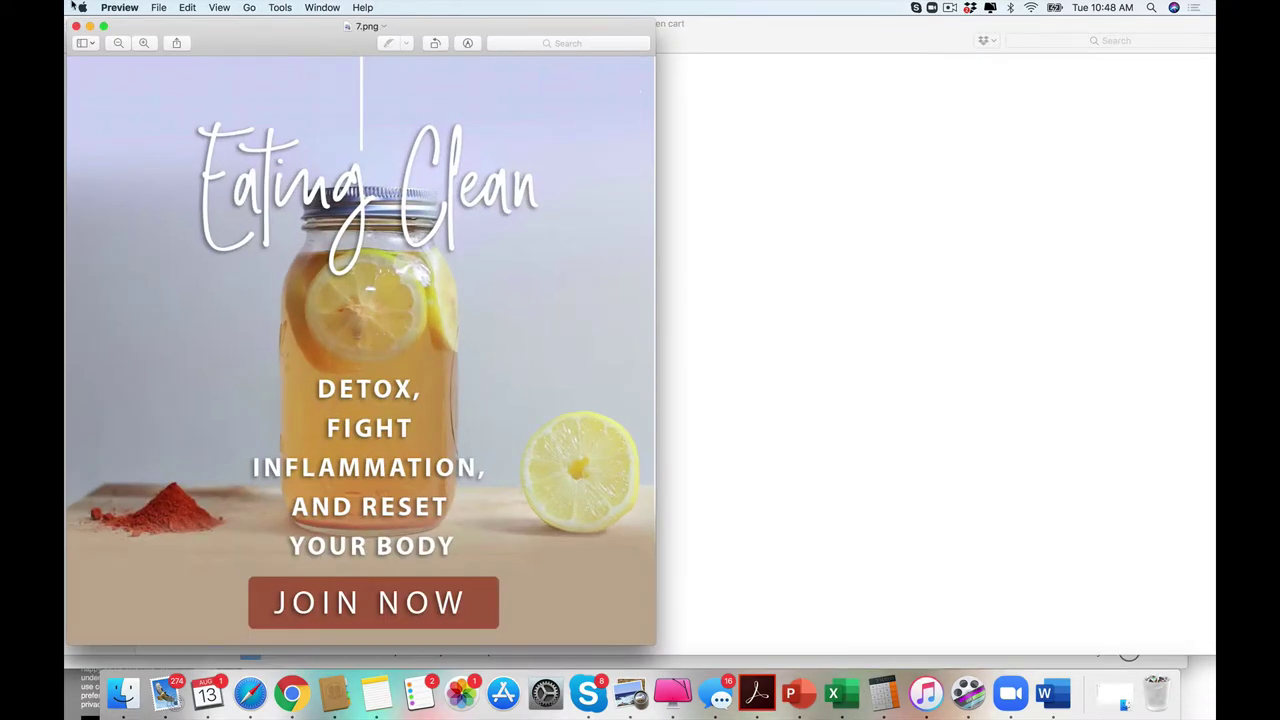
click(76, 26)
click(566, 92)
double_click(566, 92)
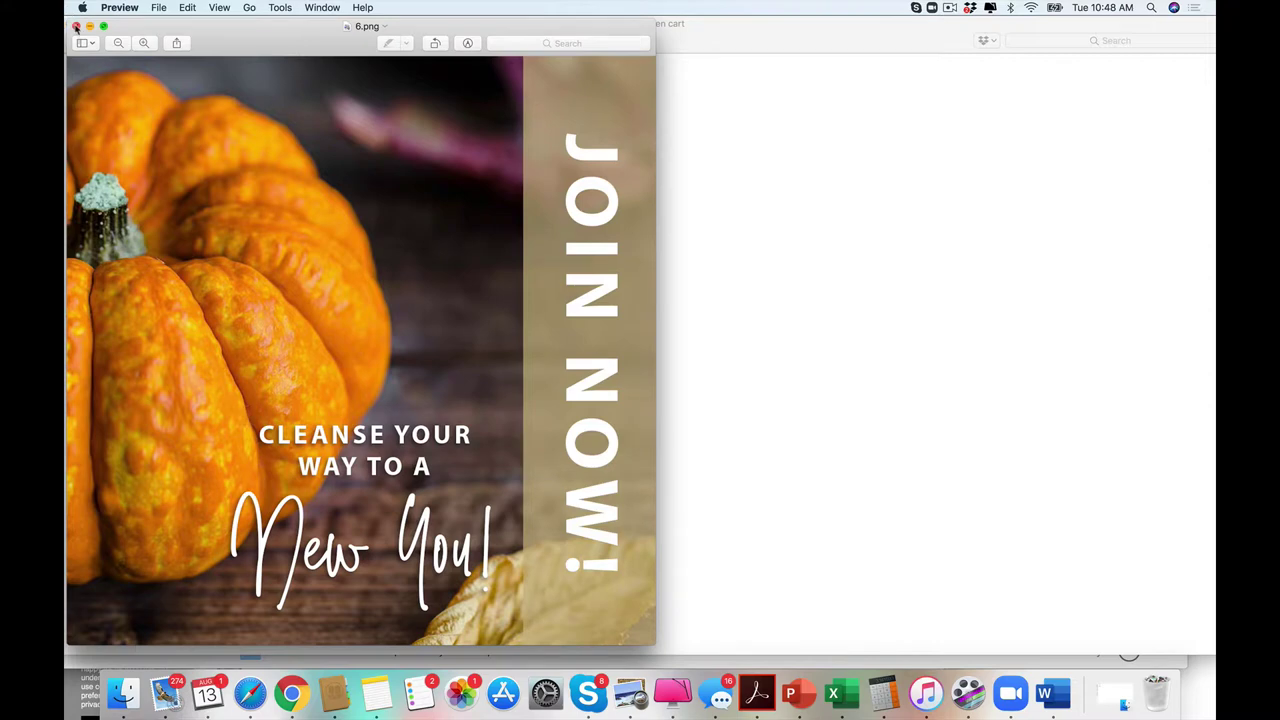
click(76, 26)
click(480, 88)
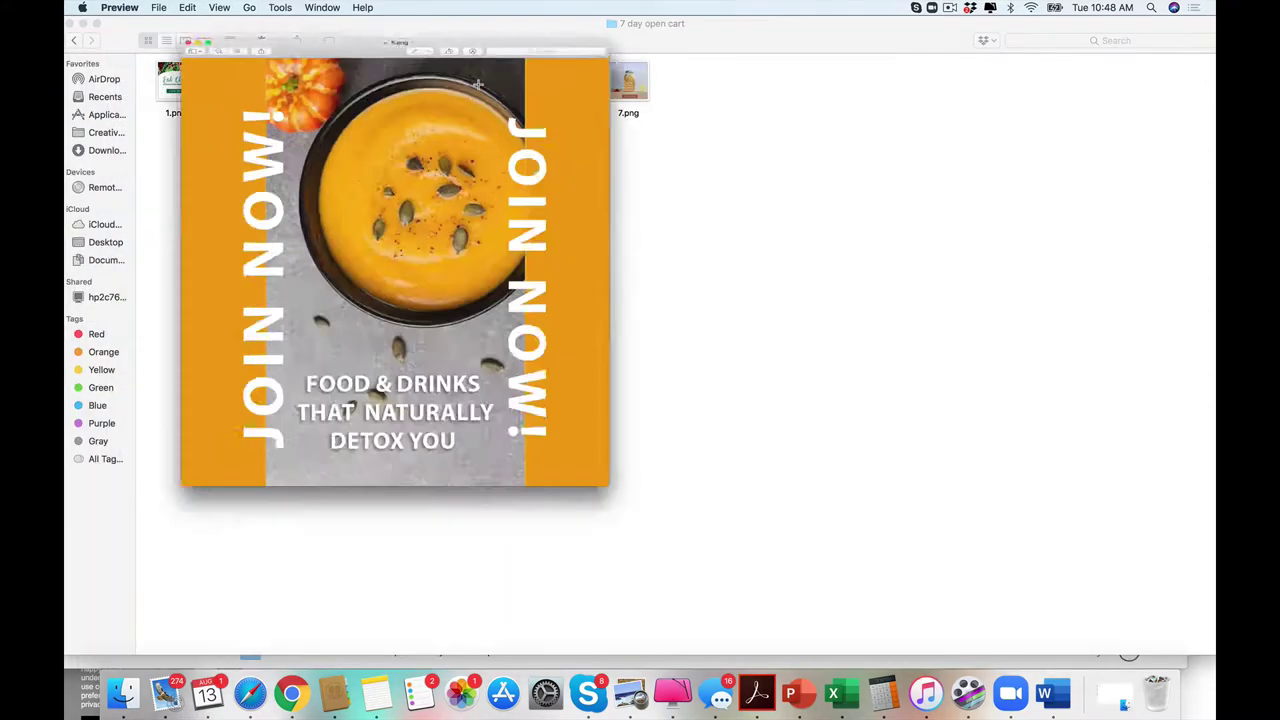
click(77, 28)
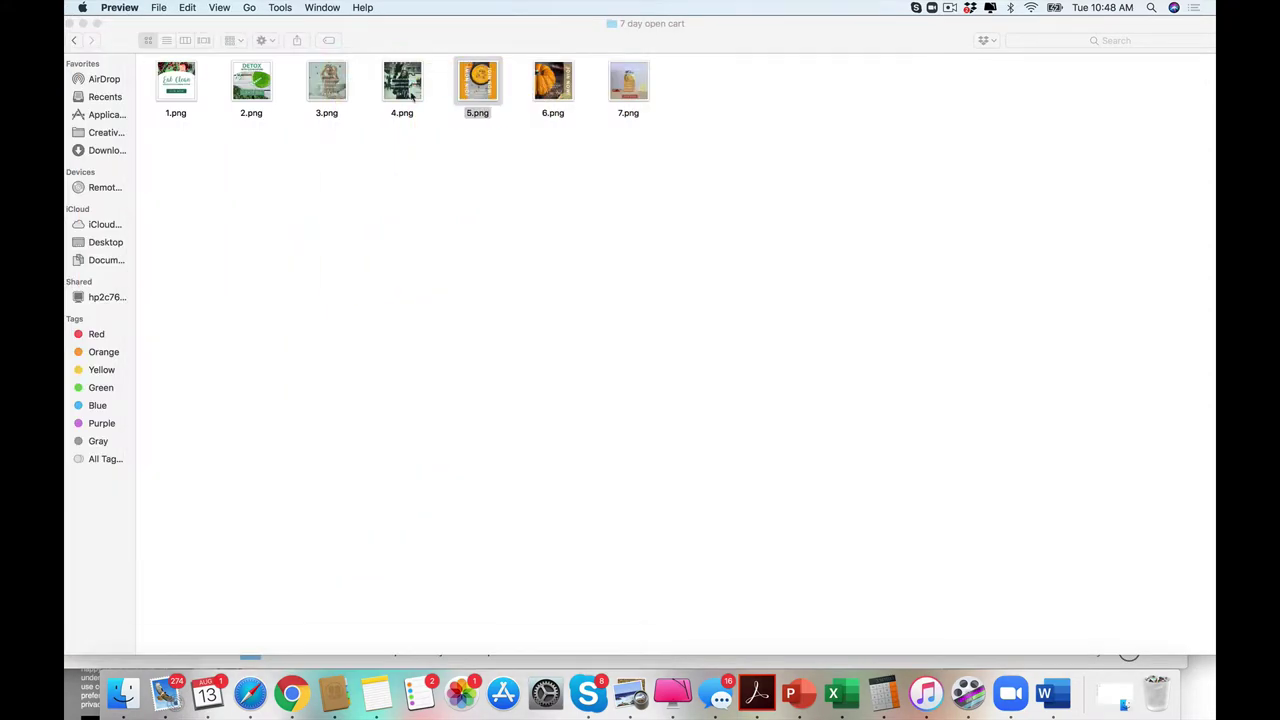
double_click(405, 90)
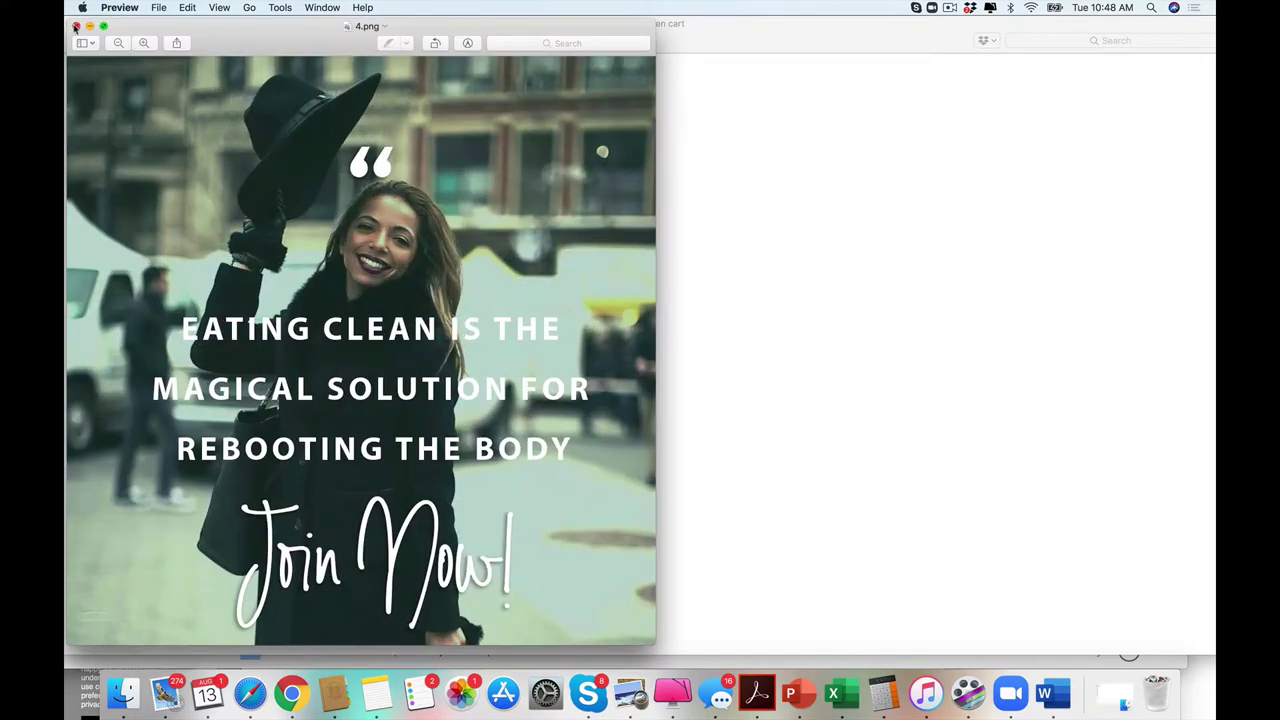
click(75, 28)
click(76, 41)
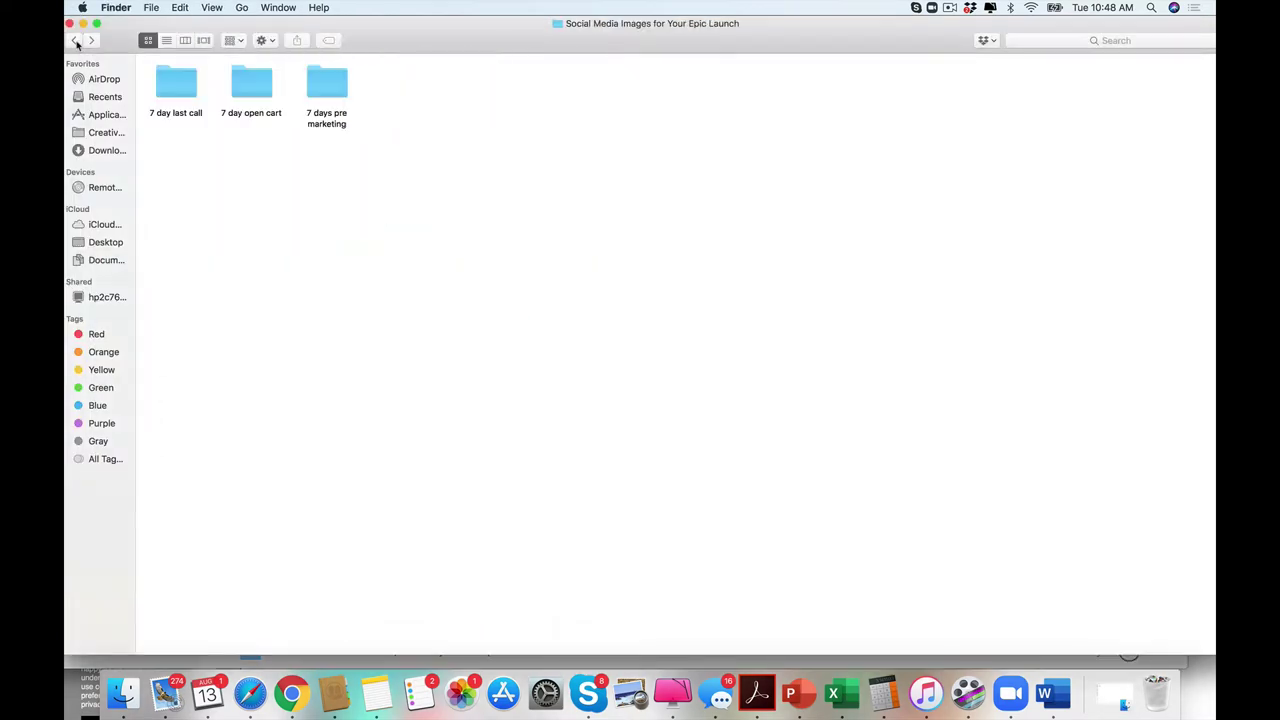
Navigate back to Business and into Two Freebies > 10 Recipes > Guide.
click(76, 41)
click(76, 41)
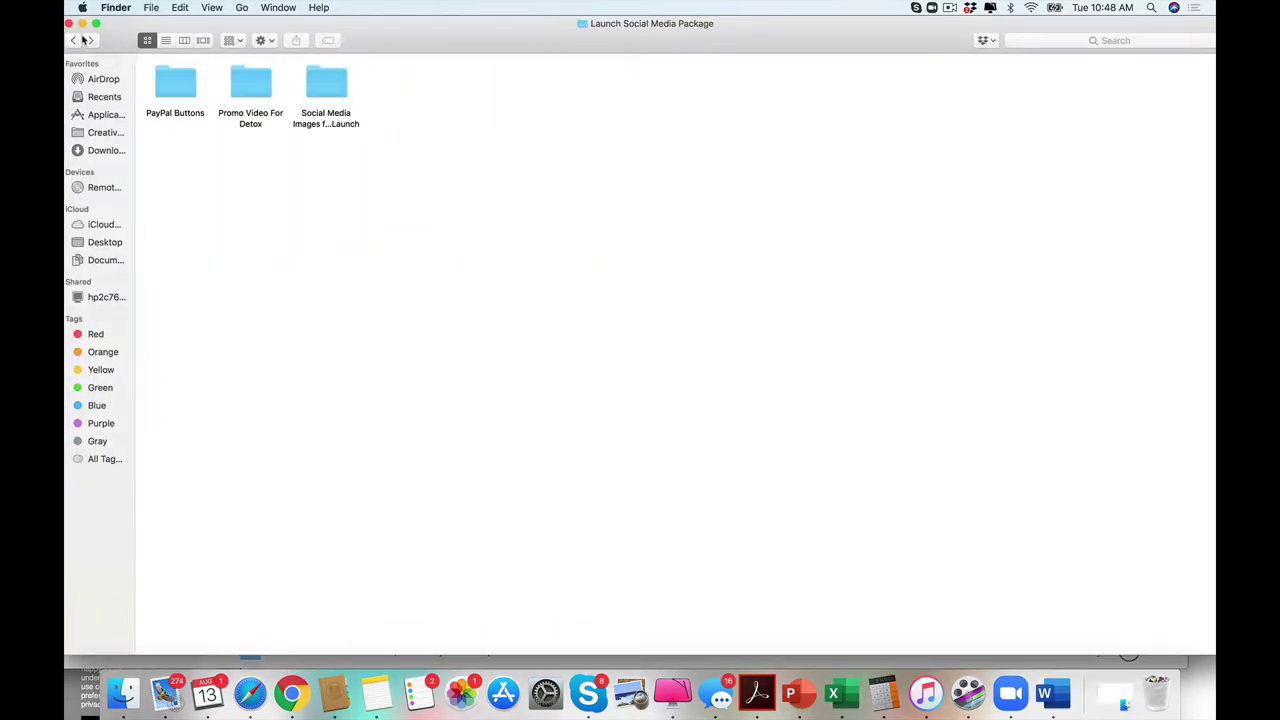
click(73, 40)
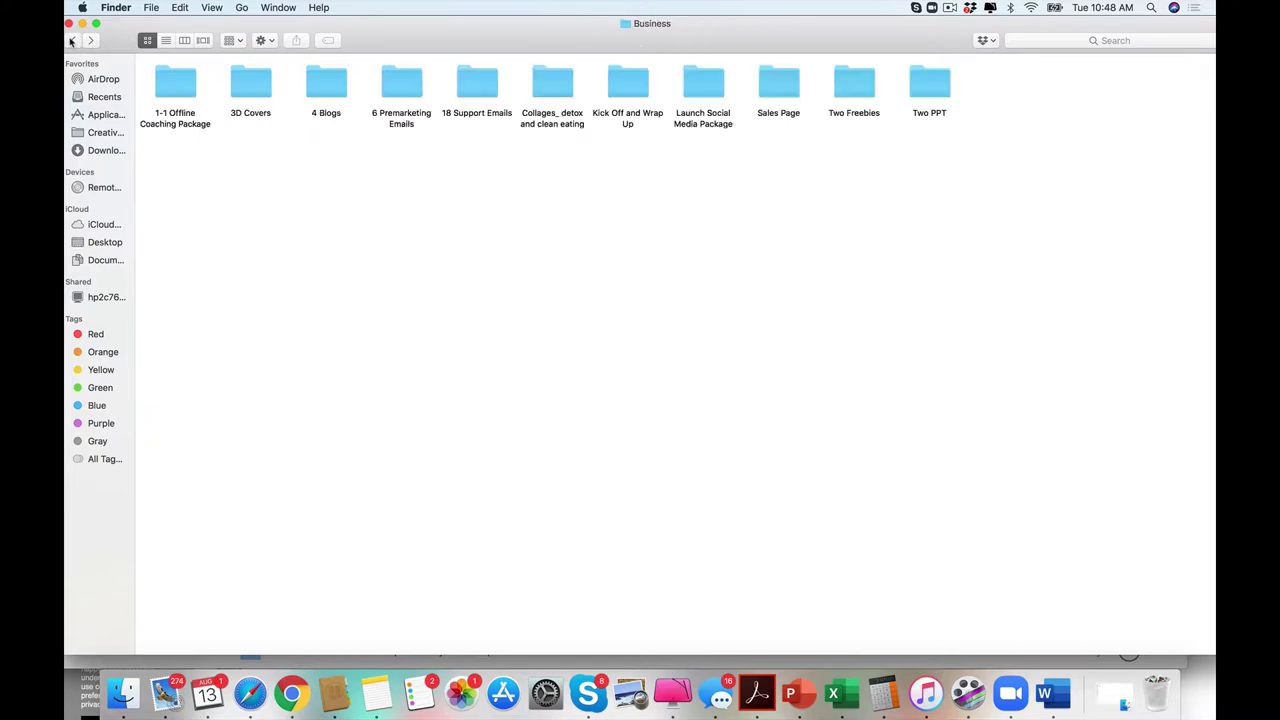
click(856, 91)
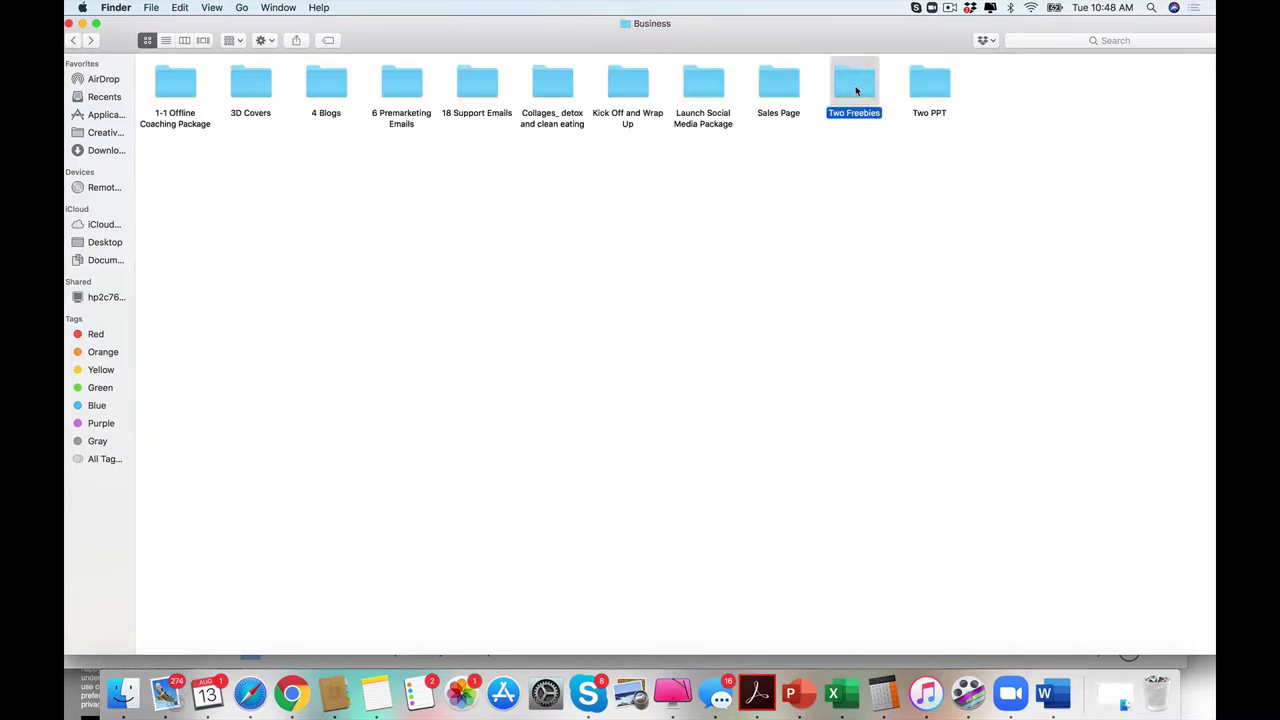
double_click(856, 91)
click(177, 84)
double_click(177, 84)
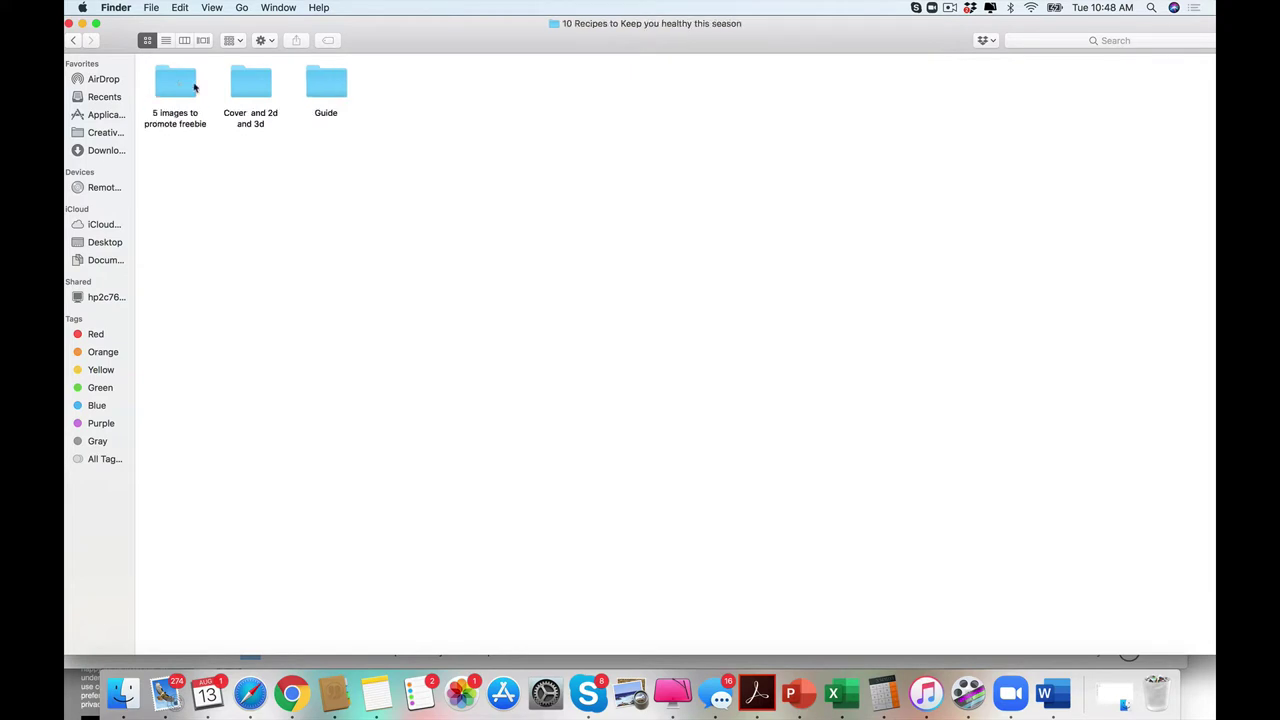
double_click(326, 89)
Open the 10 Recipes guide .docx in Word and select the cover picture through the welcome text.
double_click(175, 85)
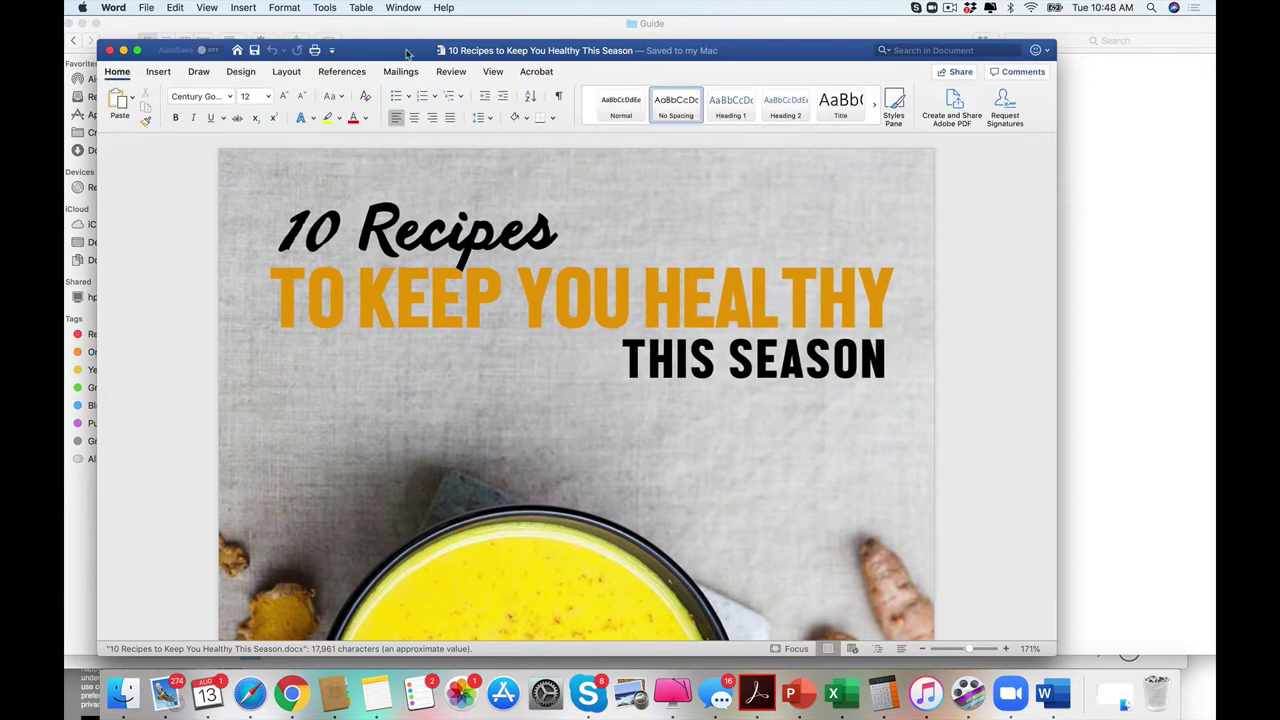
drag(407, 52, 403, 14)
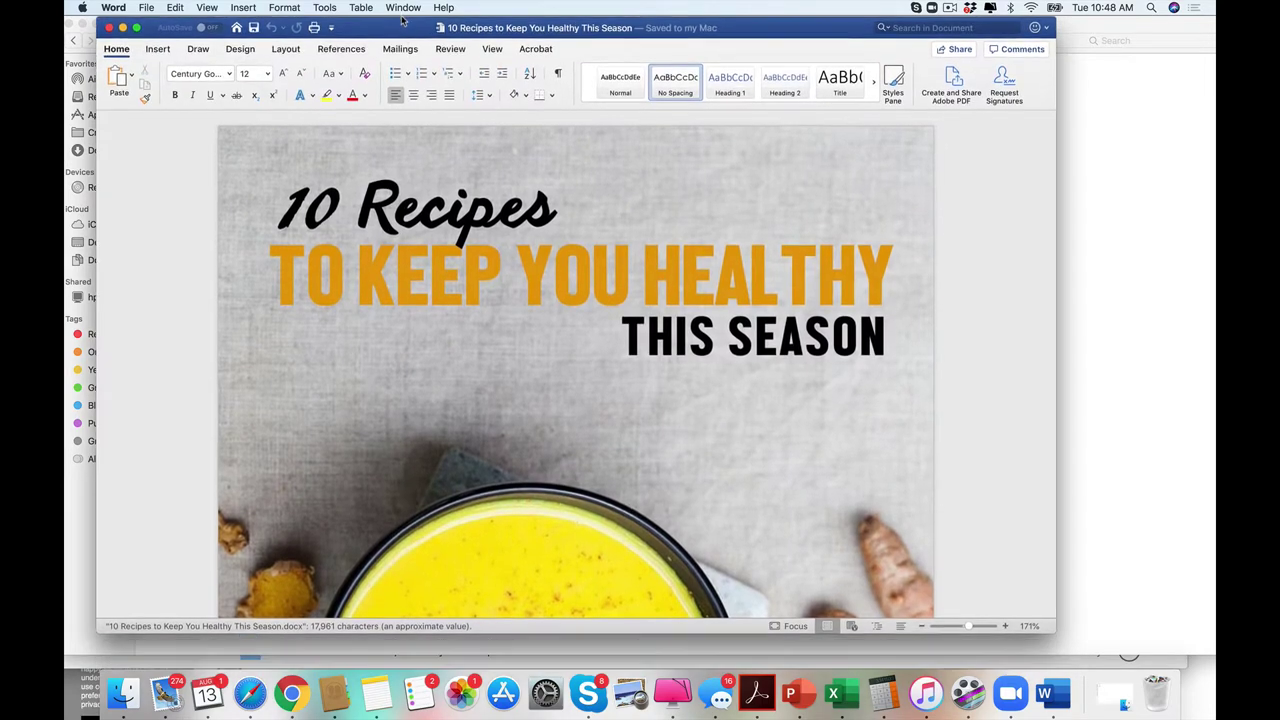
click(100, 283)
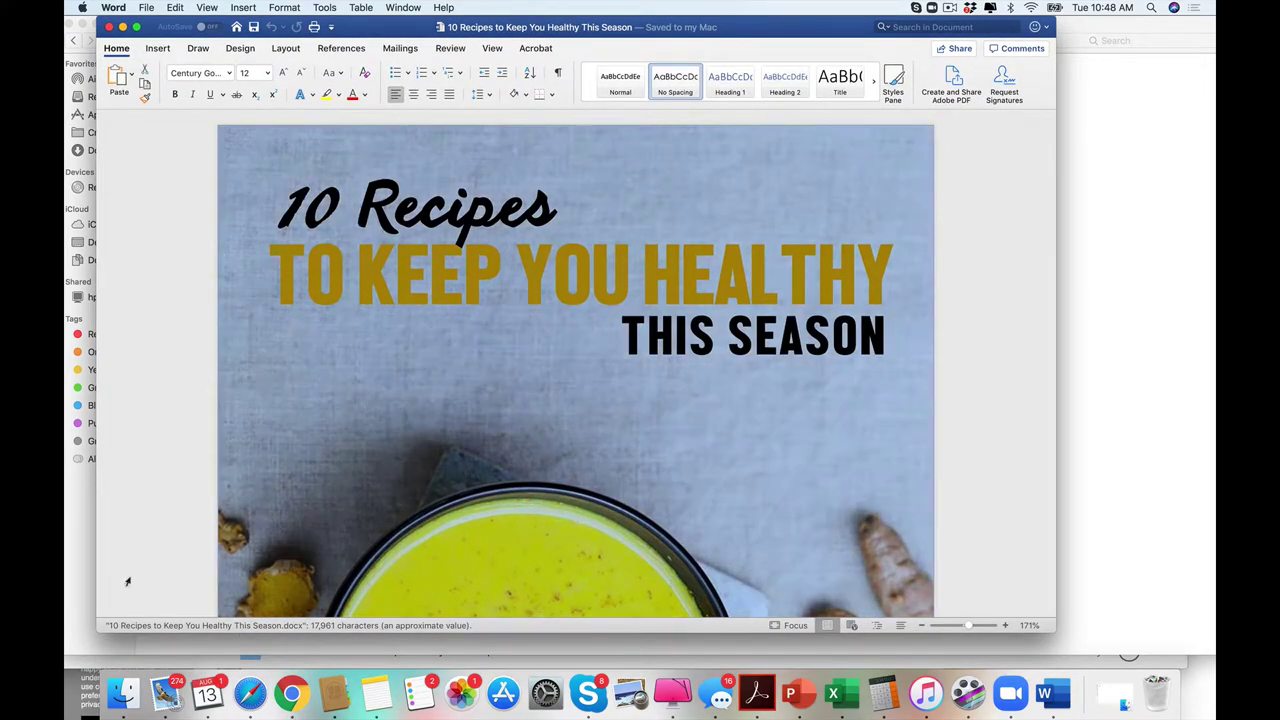
drag(127, 581, 181, 598)
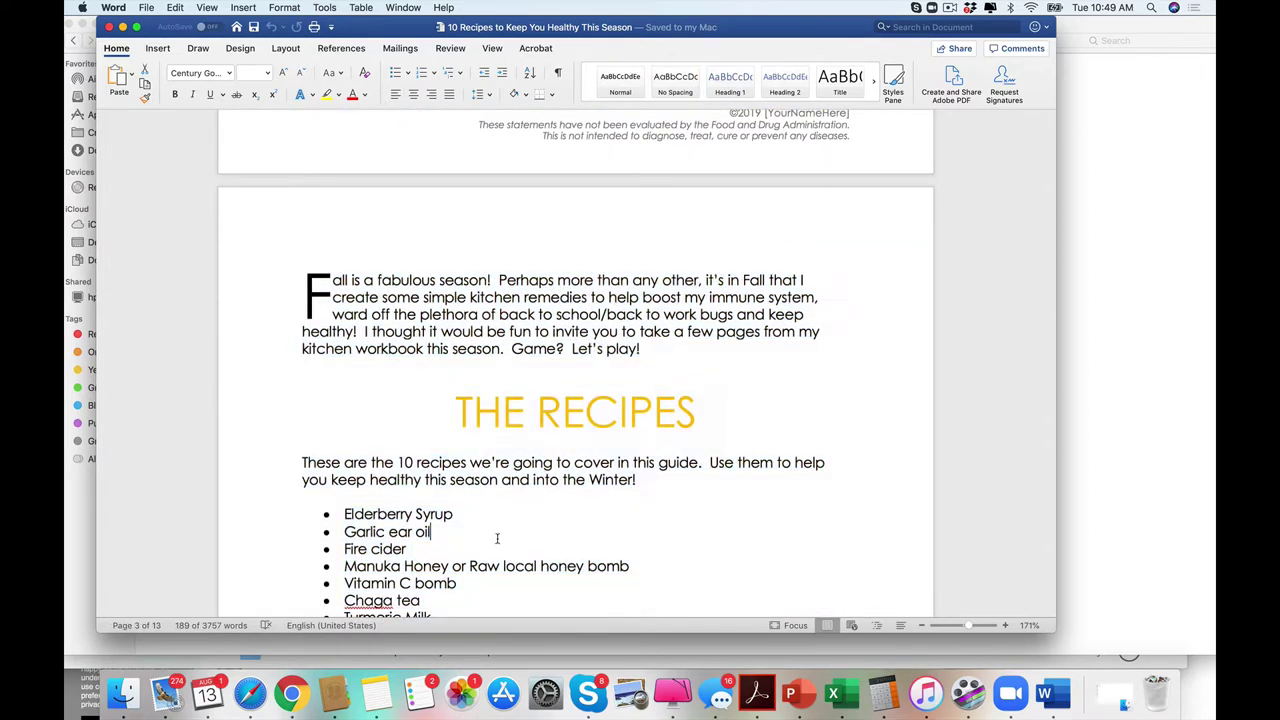
Scroll through the 10 Recipes guide from its recipe list on page 3 to the Conclusion on page 16.
scroll(507, 540, down, 10)
scroll(510, 610, down, 10)
scroll(526, 601, down, 8)
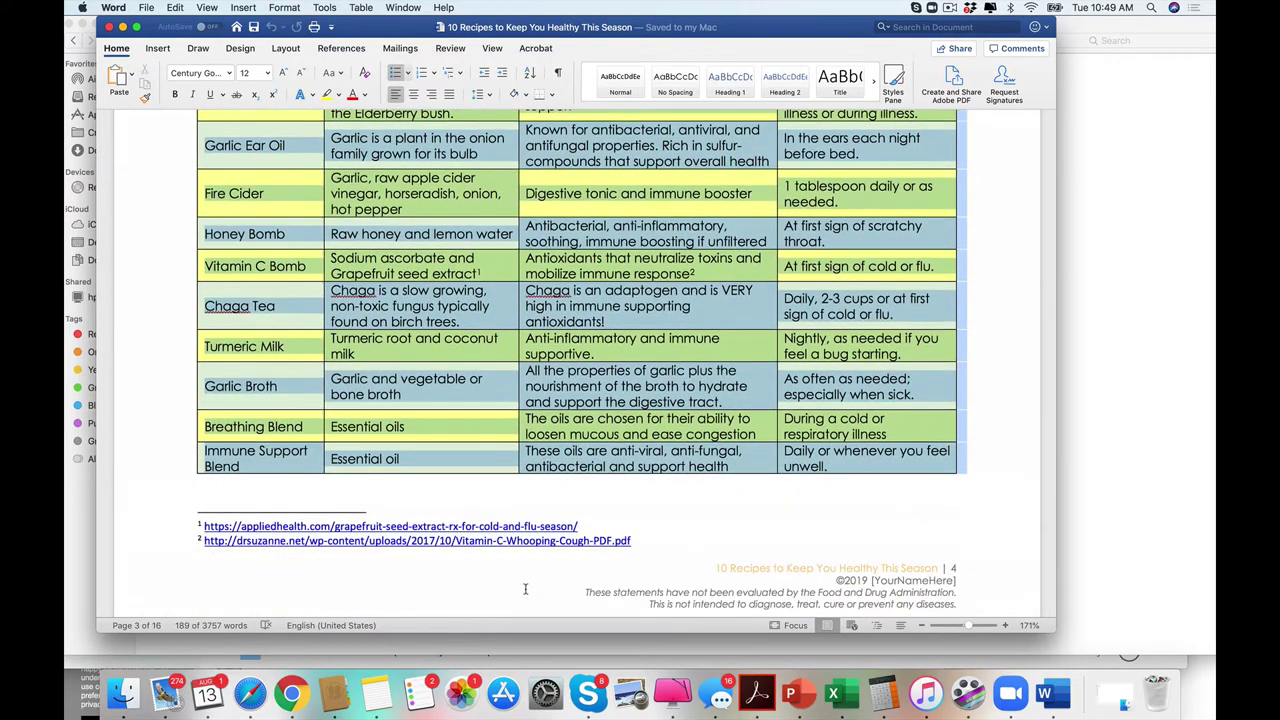
scroll(541, 574, down, 10)
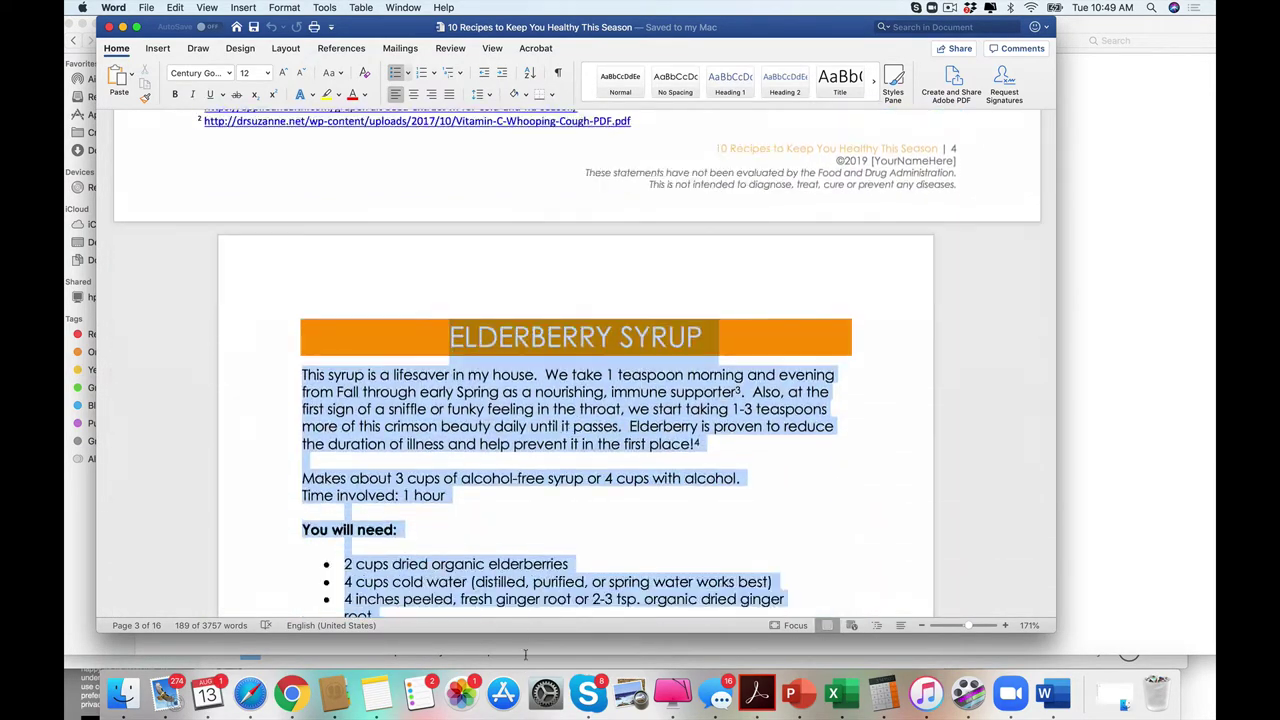
scroll(531, 612, down, 12)
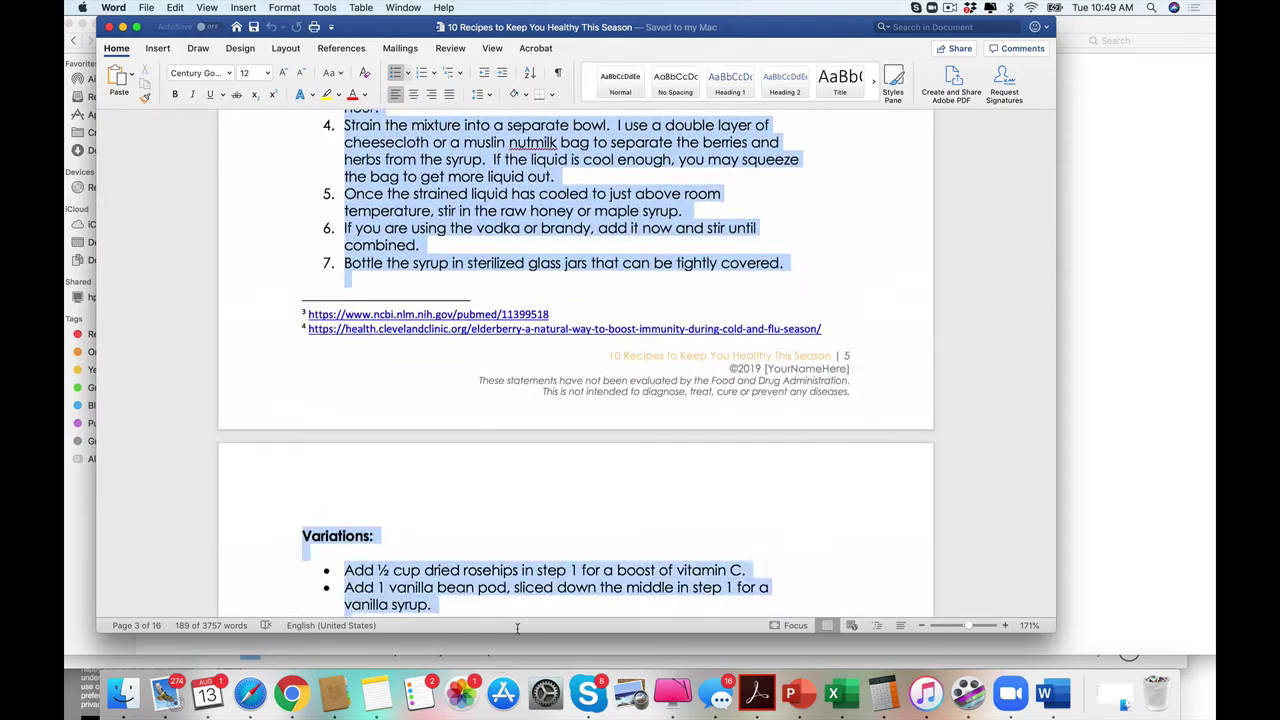
scroll(529, 605, down, 12)
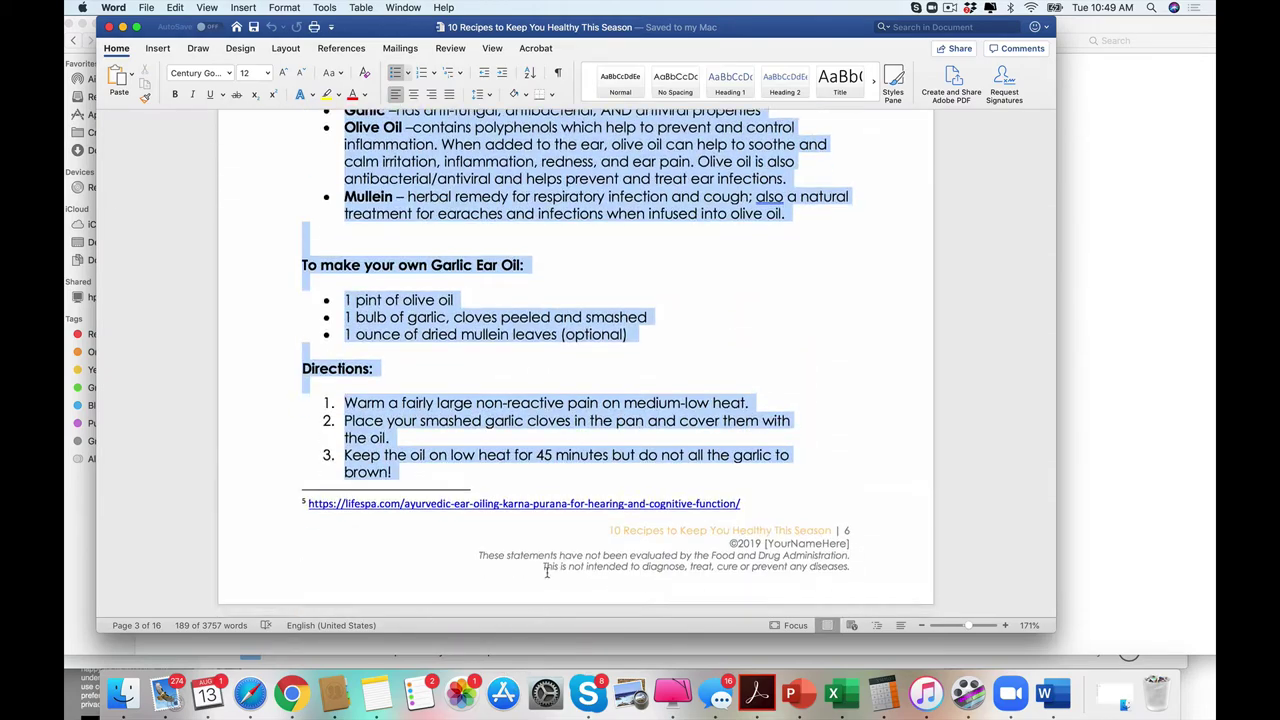
scroll(608, 535, down, 15)
scroll(533, 595, down, 15)
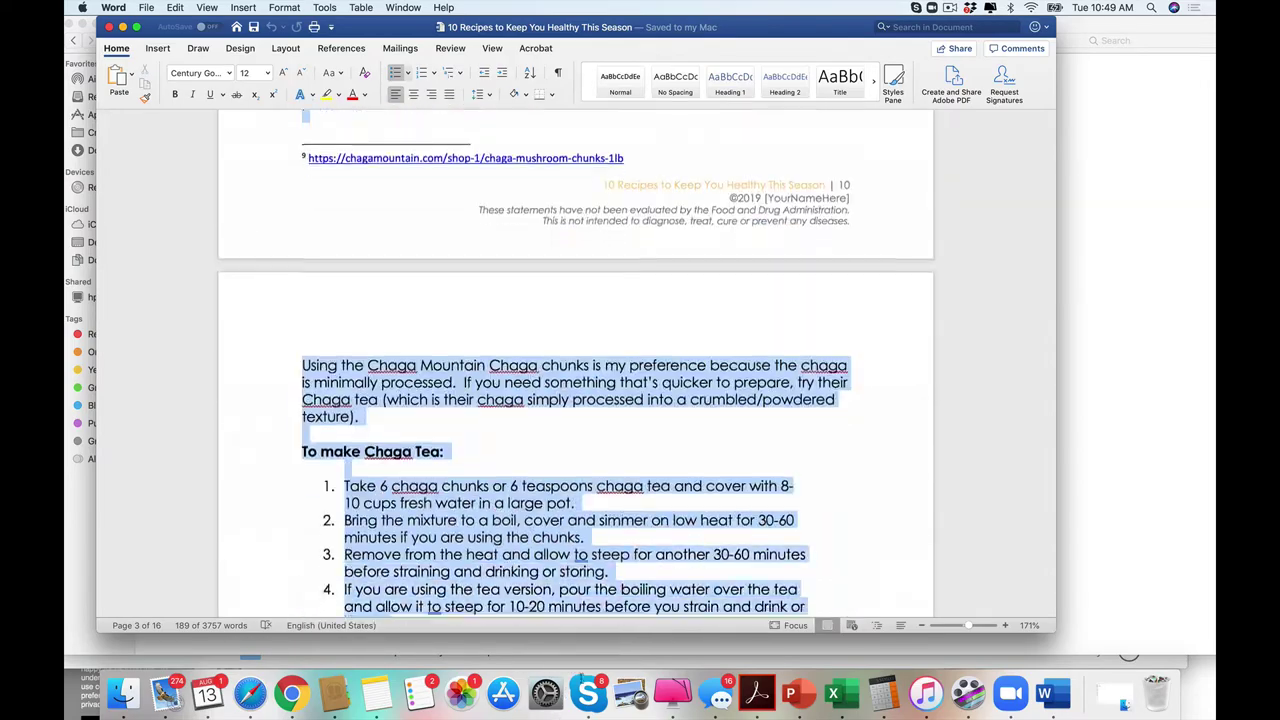
scroll(578, 589, down, 8)
scroll(576, 590, down, 15)
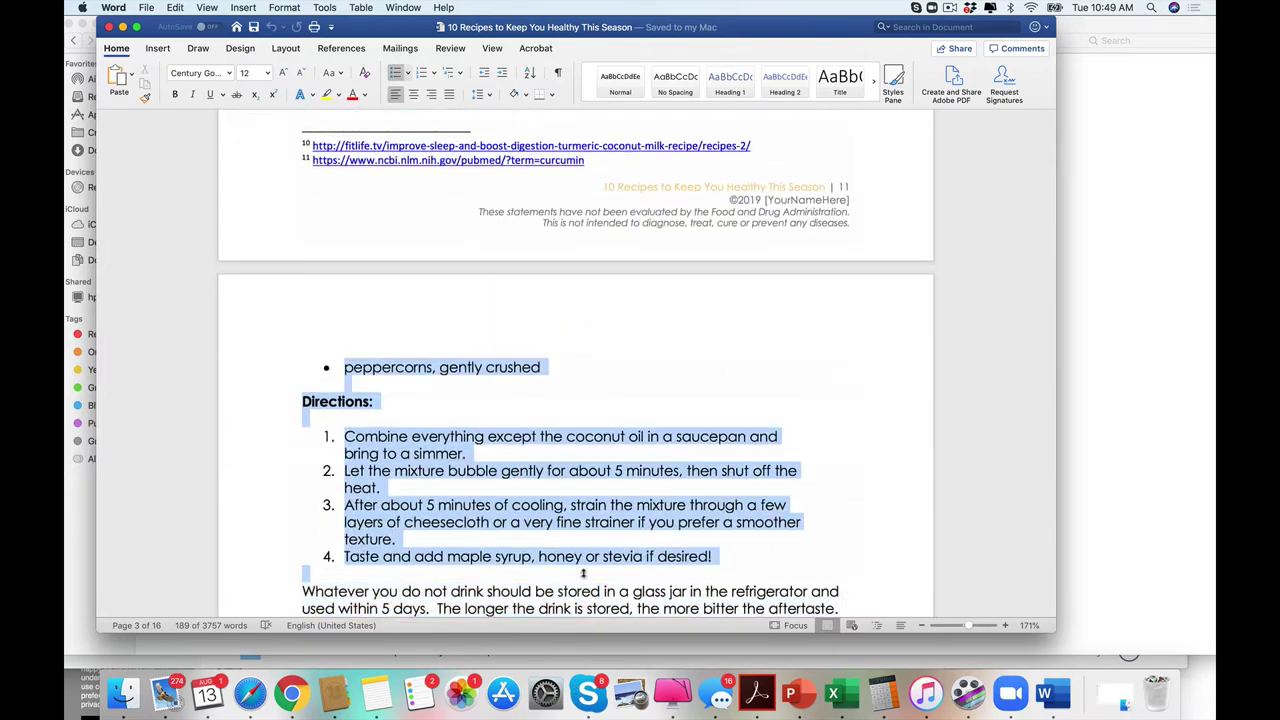
scroll(600, 600, down, 10)
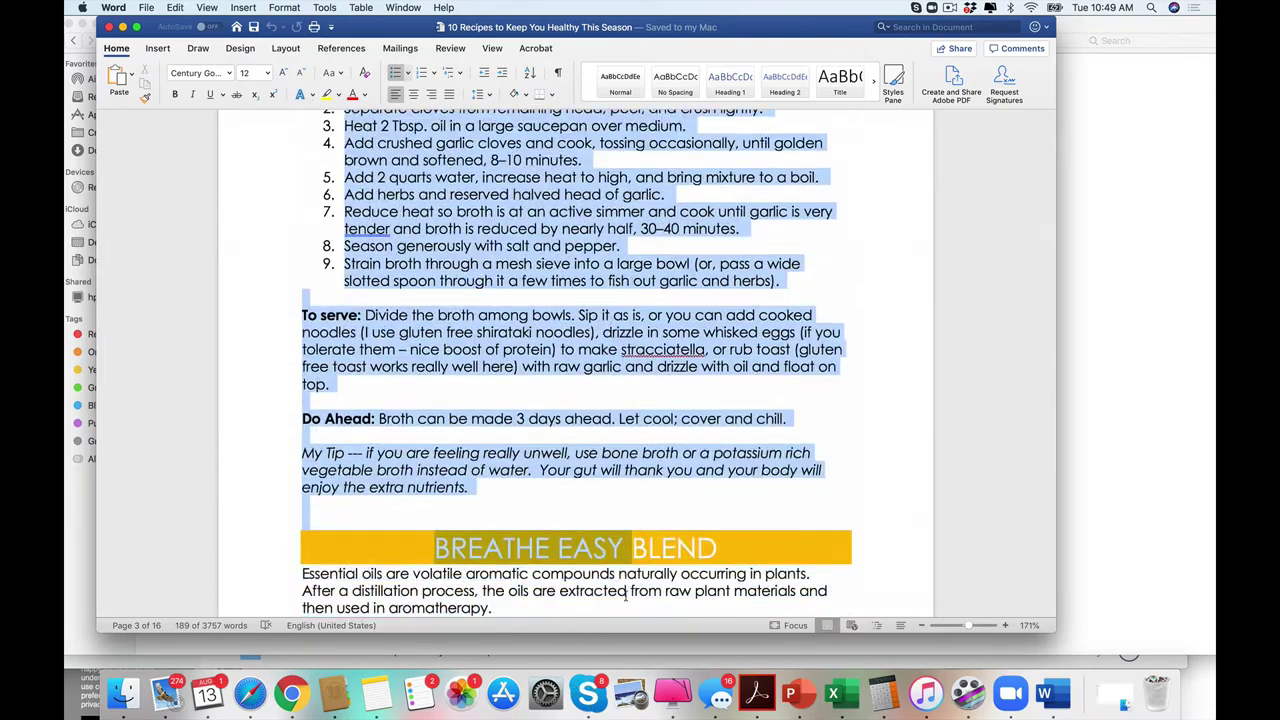
scroll(616, 594, down, 3)
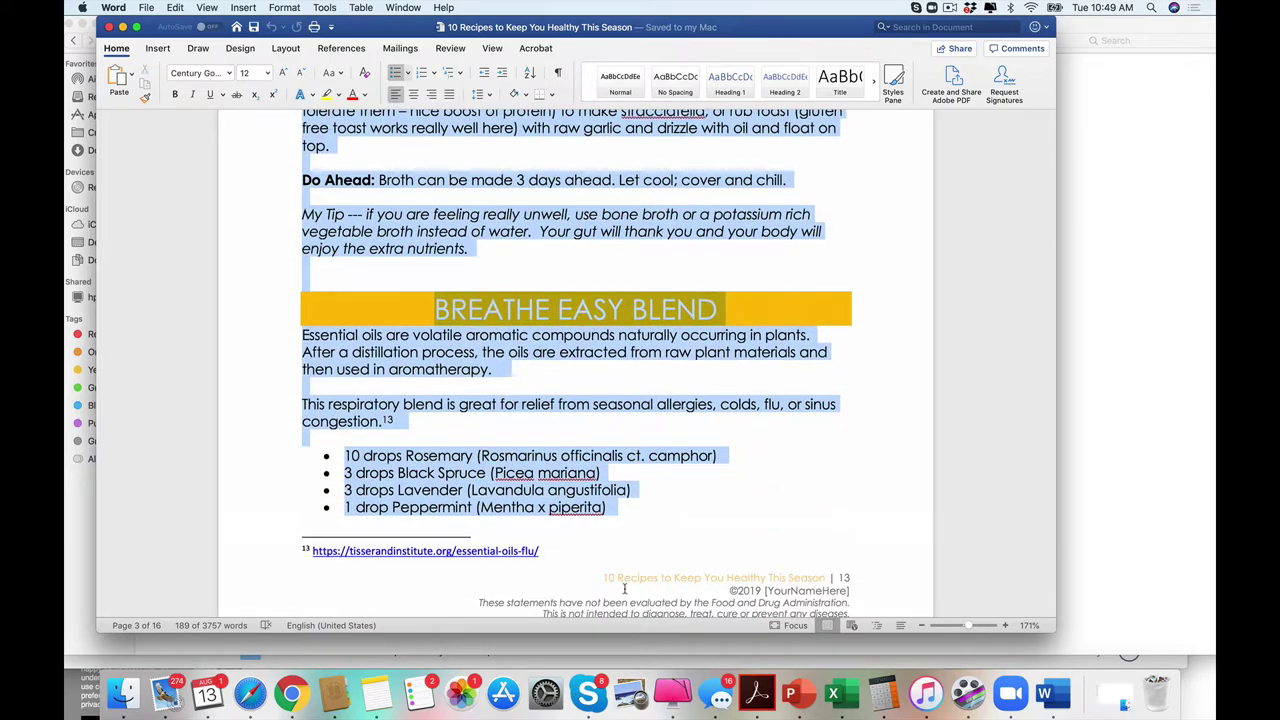
scroll(616, 614, down, 15)
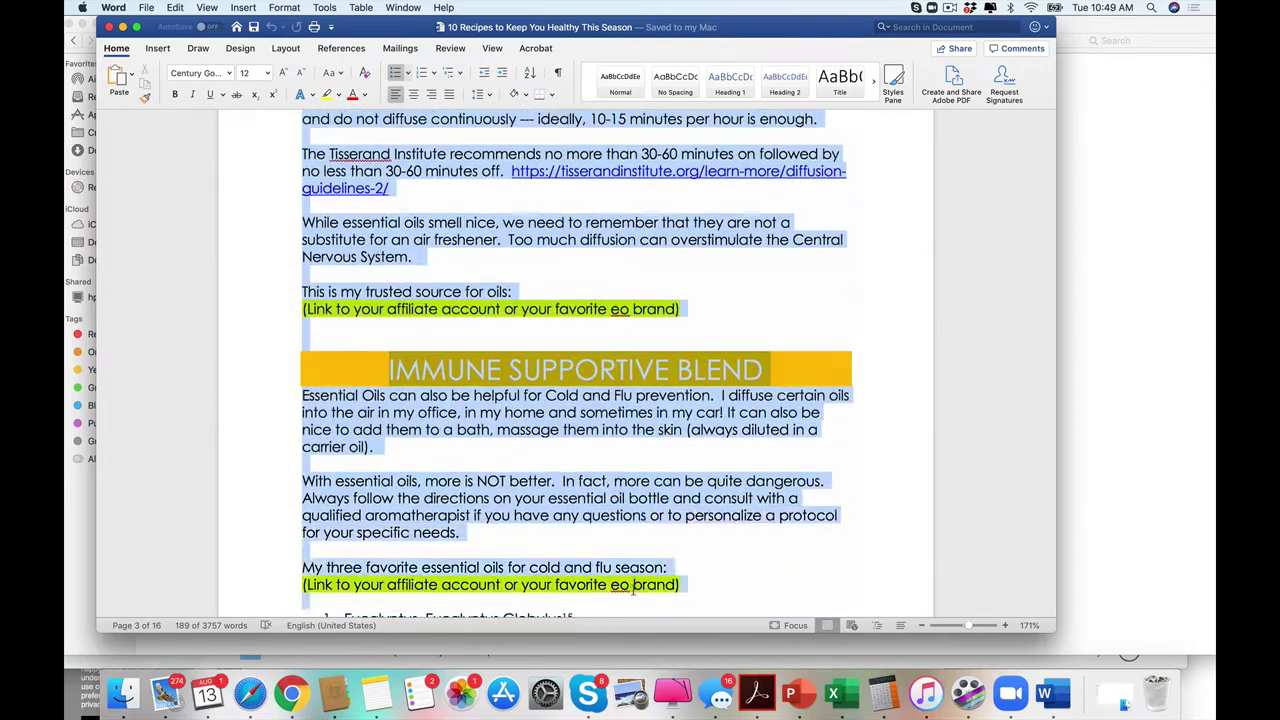
scroll(634, 553, down, 20)
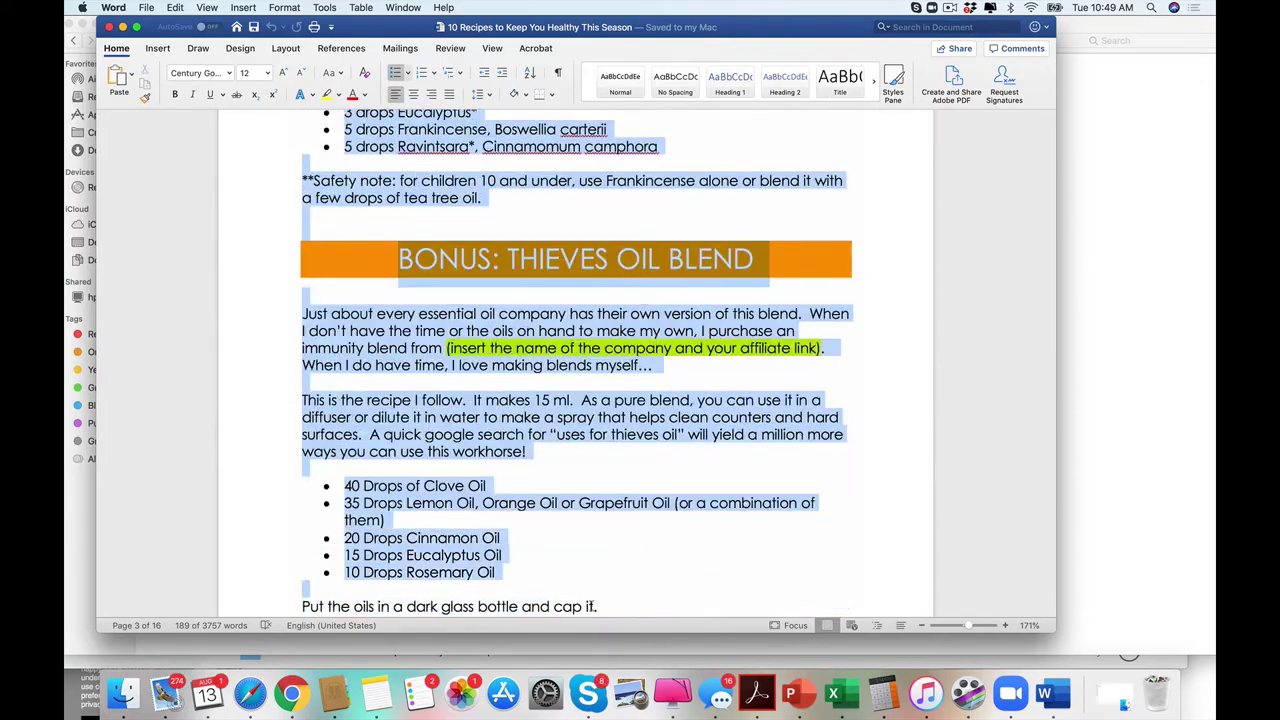
scroll(600, 590, down, 20)
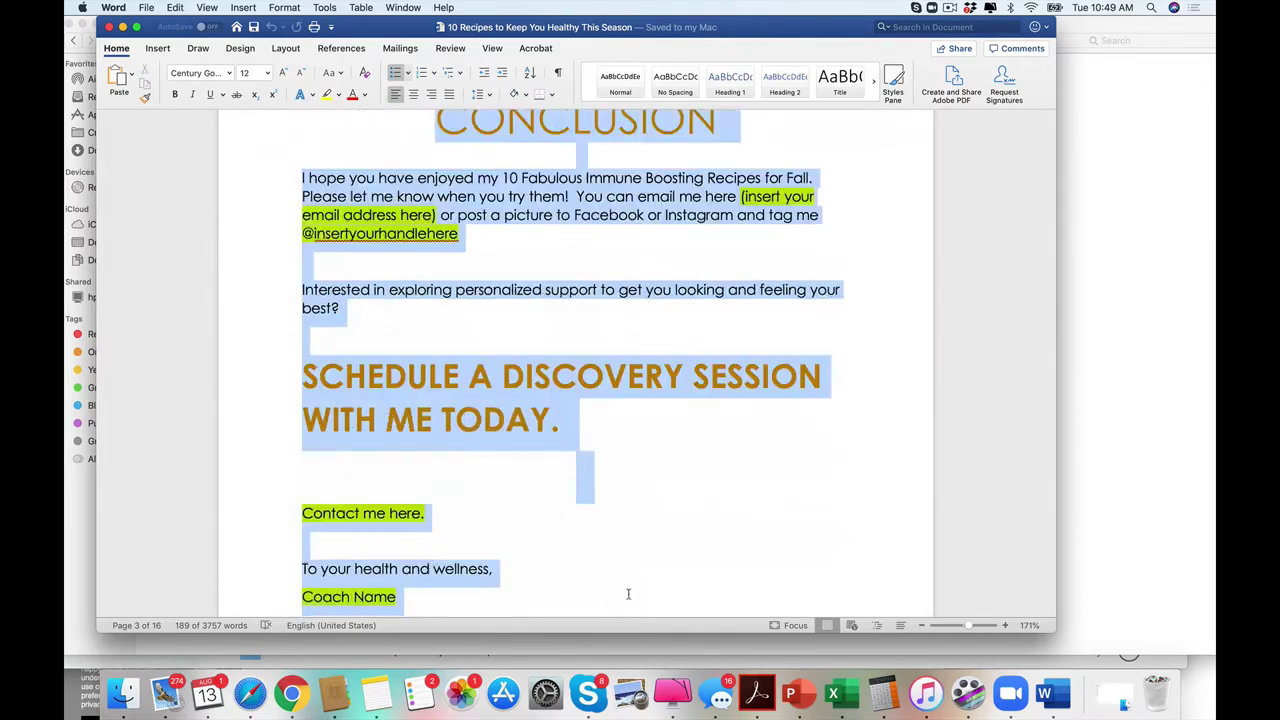
scroll(653, 546, down, 3)
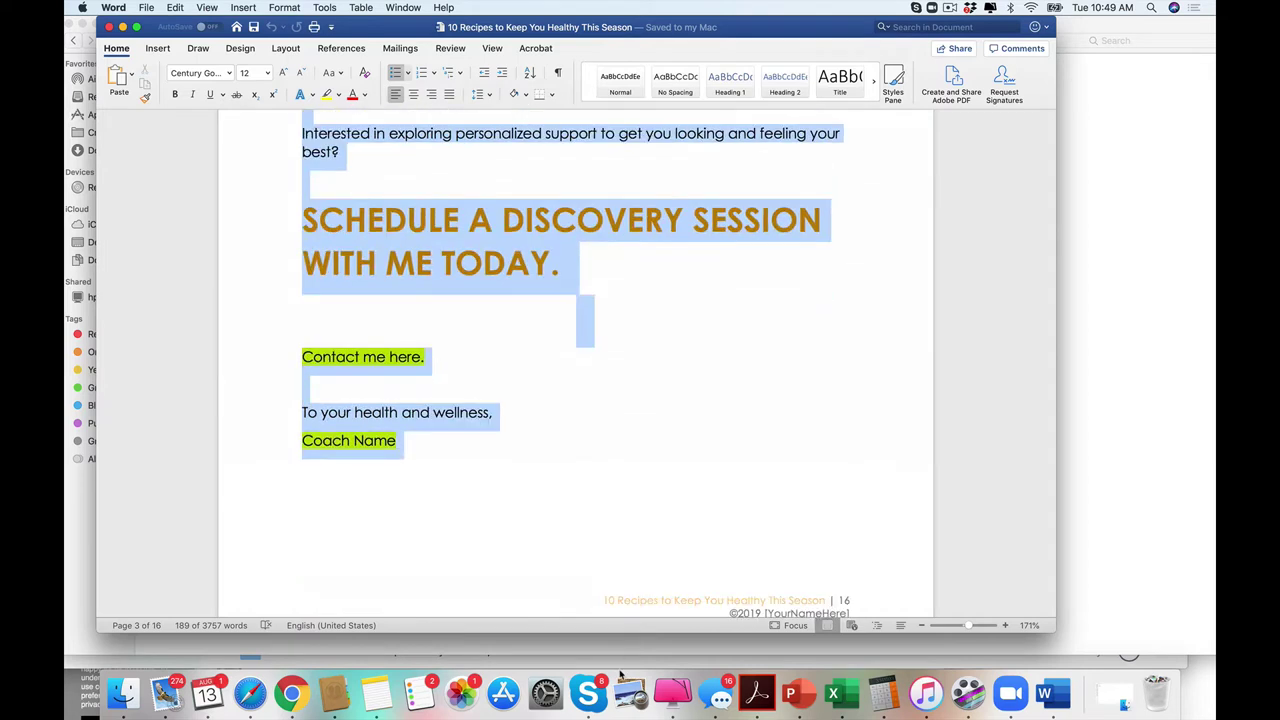
Close the 10 Recipes guide and look inside the recipe freebie's 5 images to promote folder.
click(110, 28)
click(76, 41)
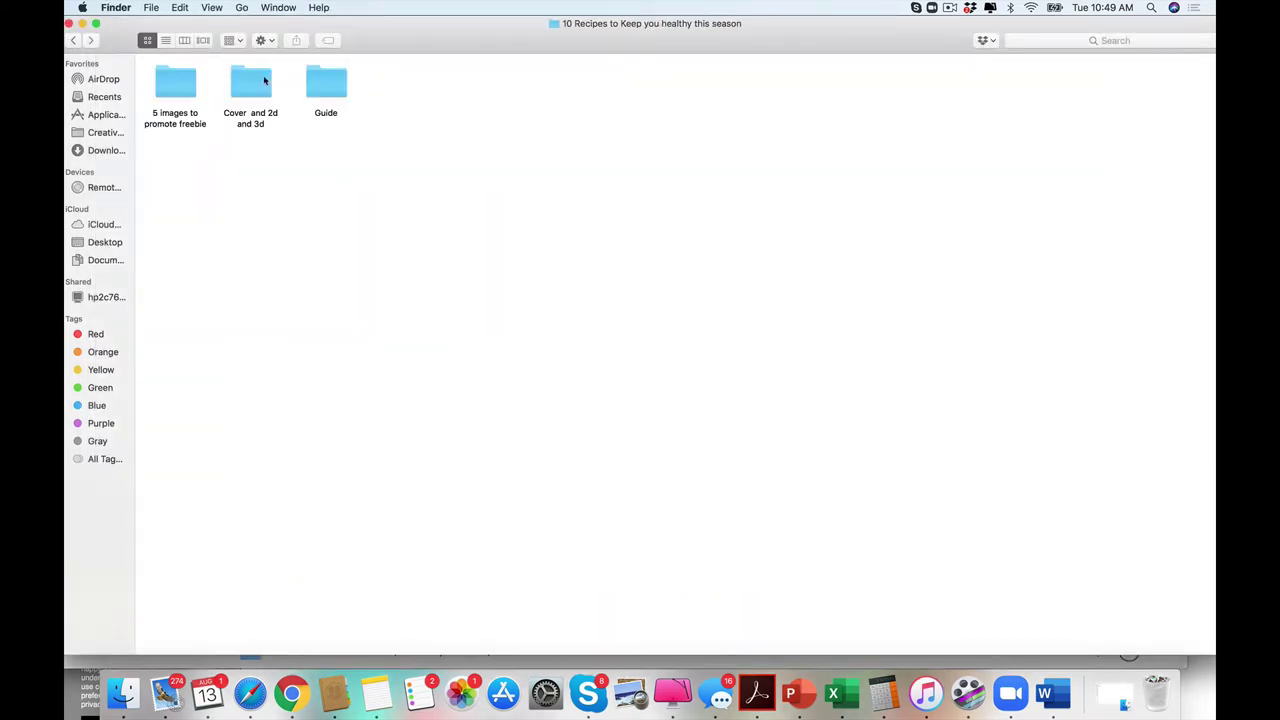
double_click(181, 87)
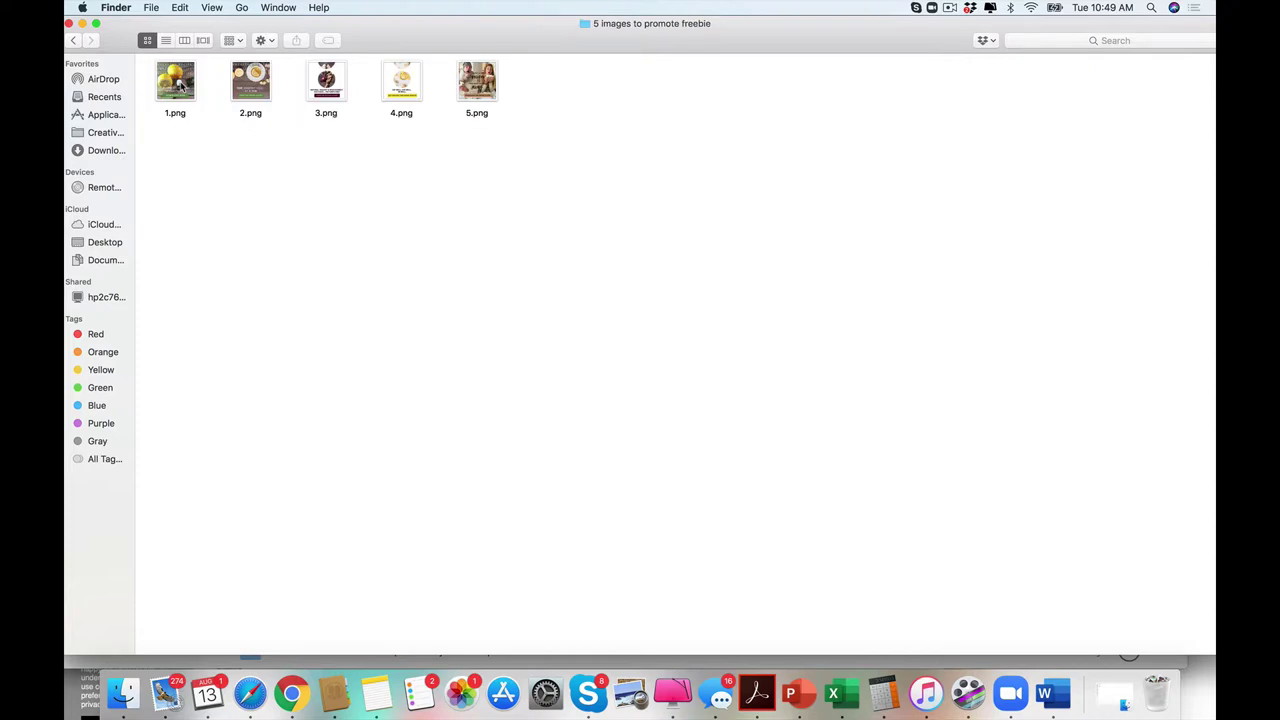
click(71, 41)
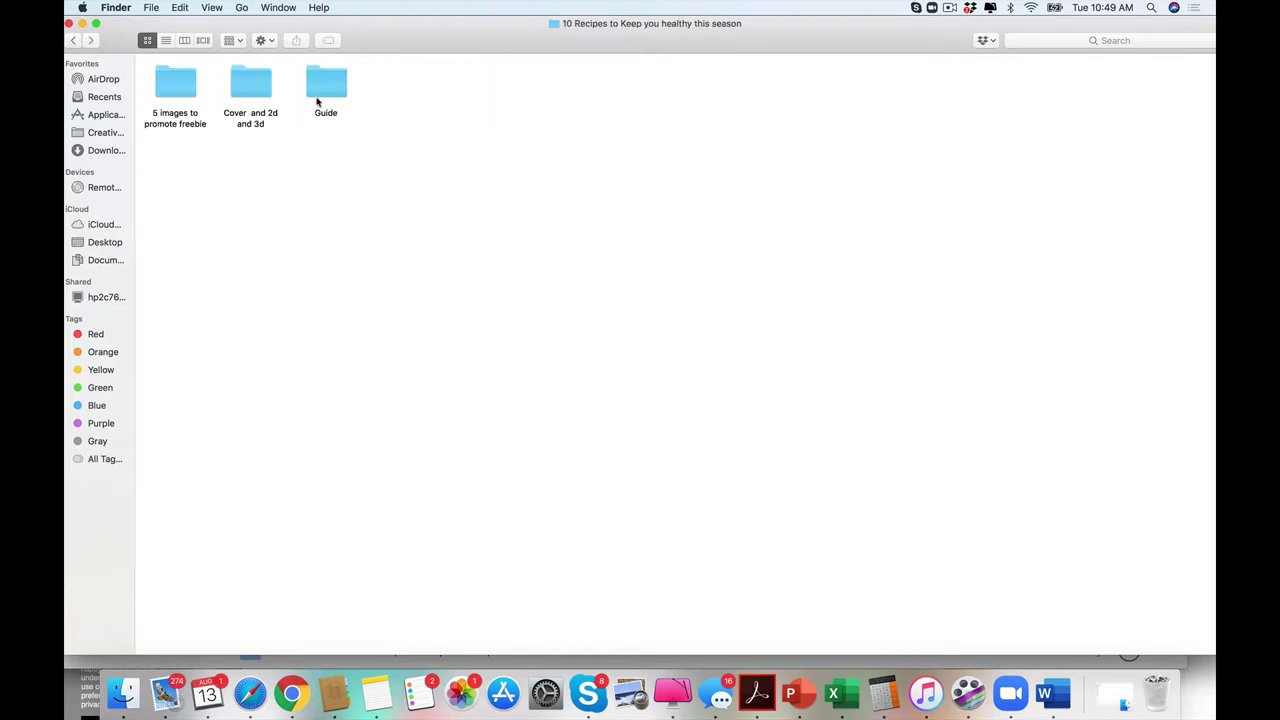
From Two Freebies, go into The Ultimate Guide to Oil Pulling > Guide and open the guide document.
click(71, 41)
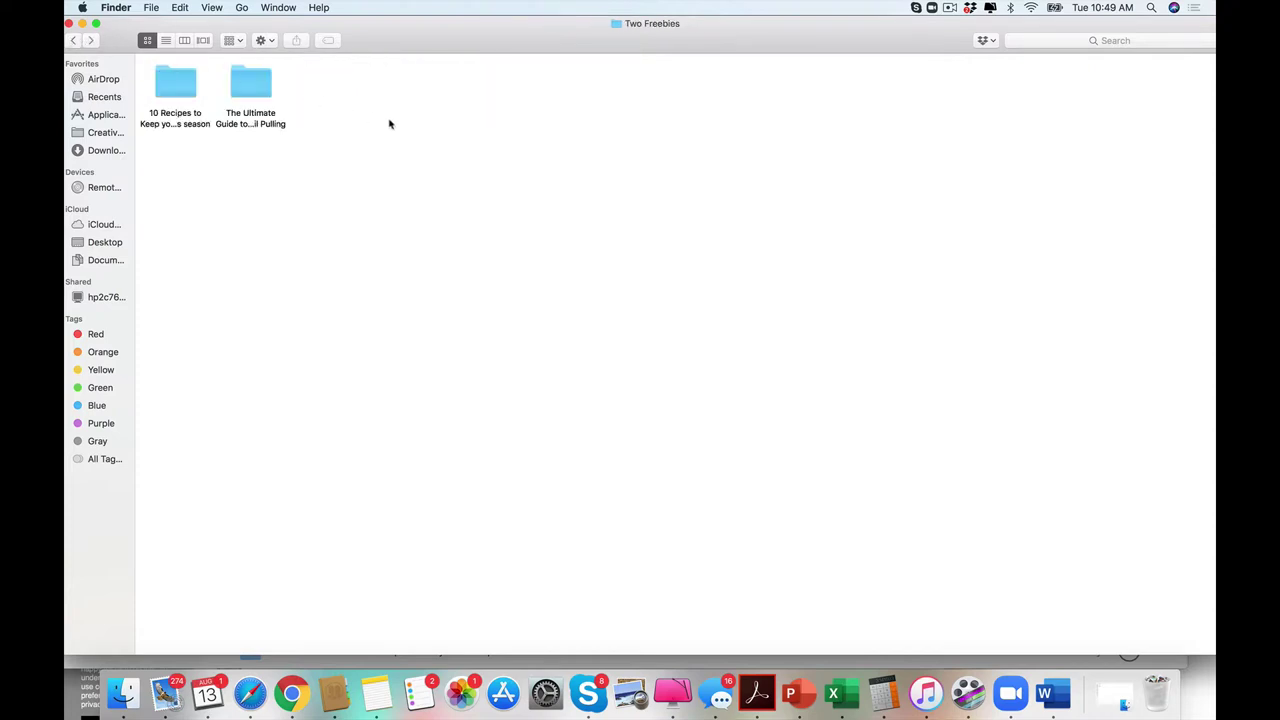
double_click(249, 86)
double_click(330, 90)
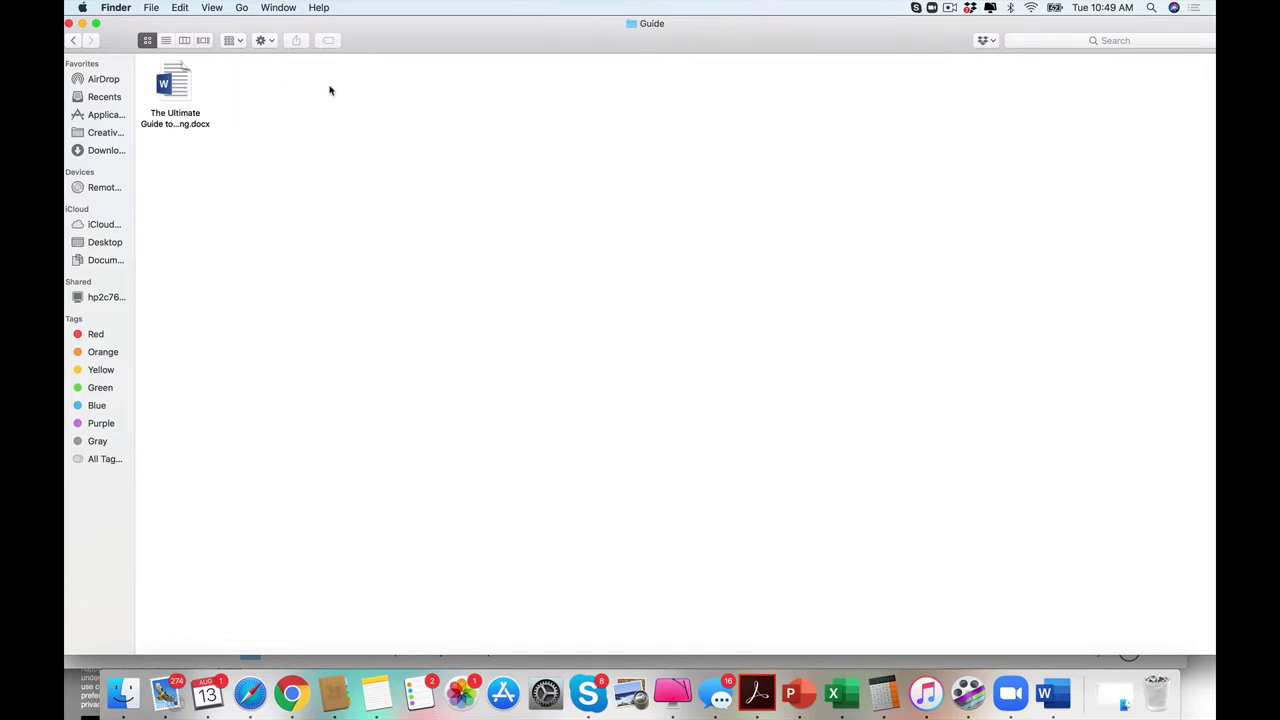
double_click(178, 82)
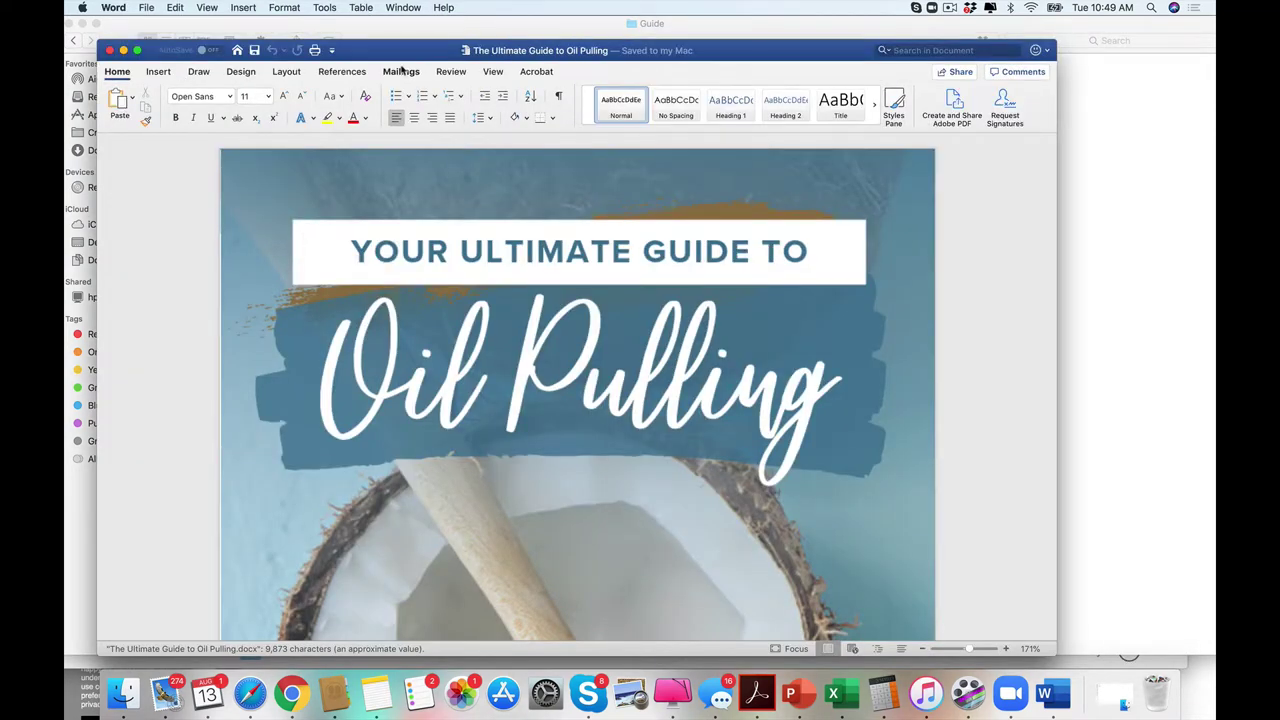
Look through the 8-page Oil Pulling guide down to its final resources page, then close it.
drag(408, 48, 406, 22)
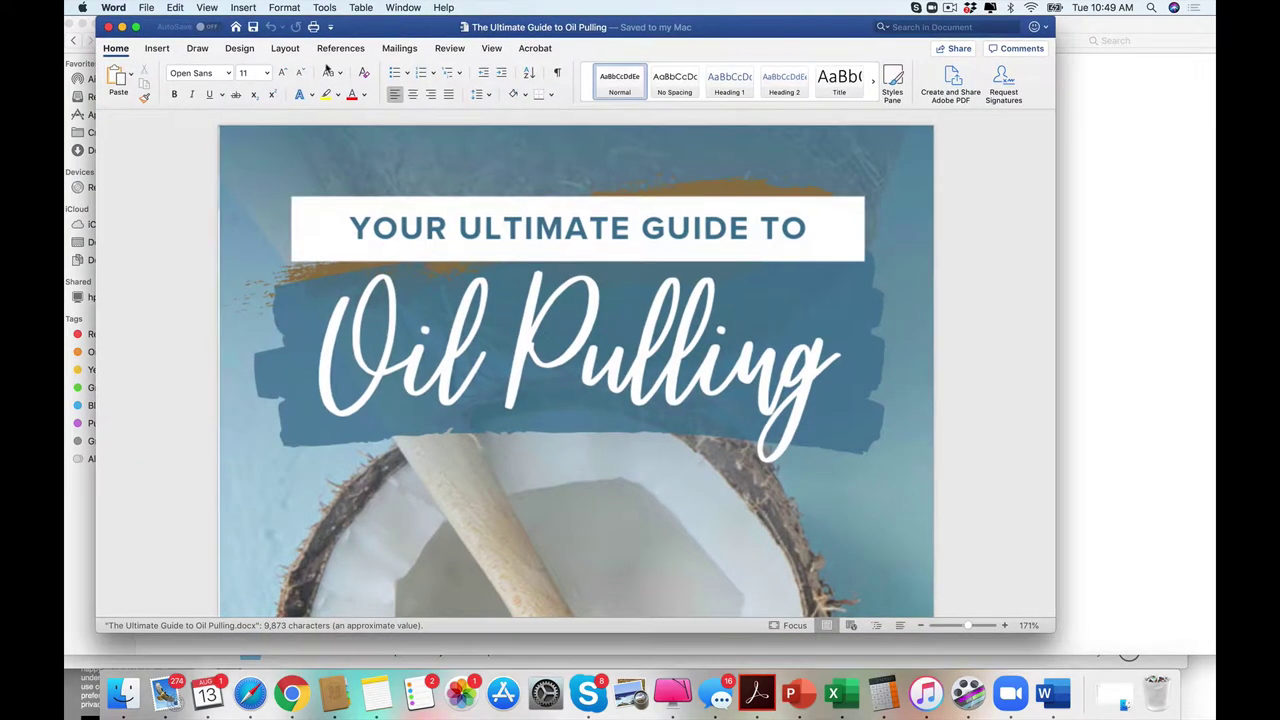
drag(149, 251, 150, 605)
drag(505, 477, 717, 394)
click(717, 394)
scroll(735, 300, up, 5)
click(652, 241)
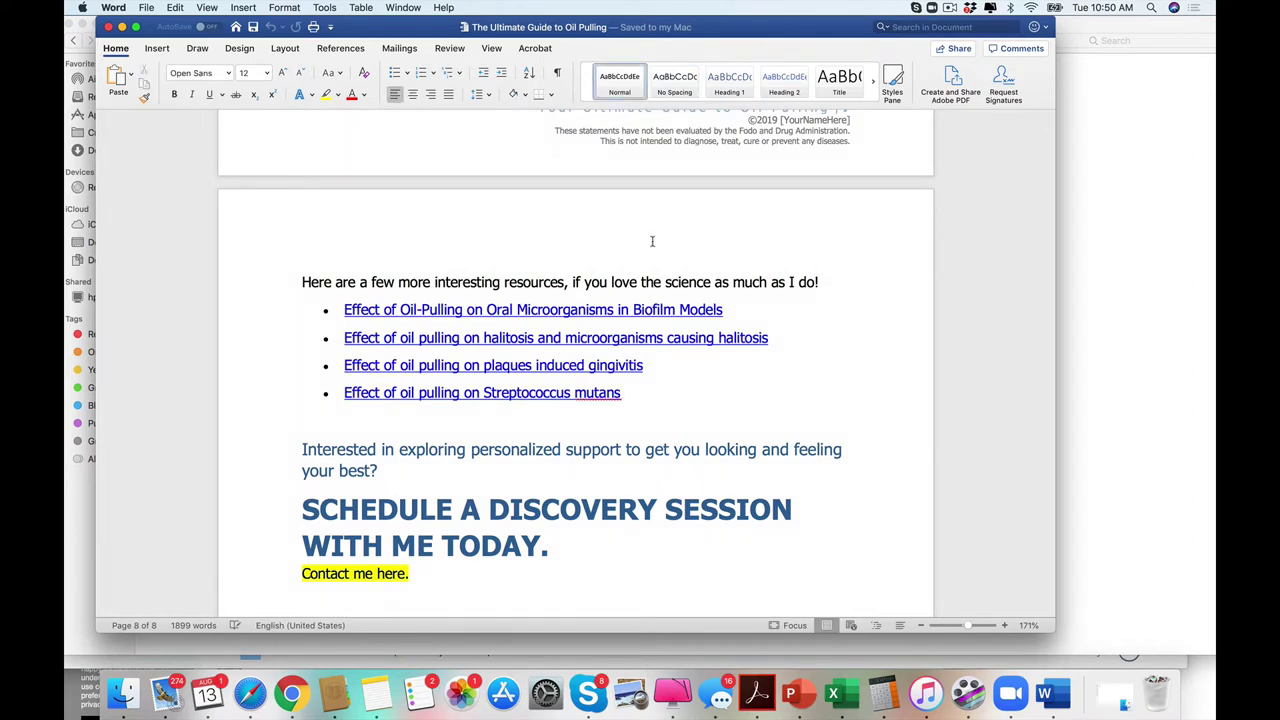
click(108, 27)
Go back up to the Business folder, briefly reopening Two Freebies along the way.
click(73, 42)
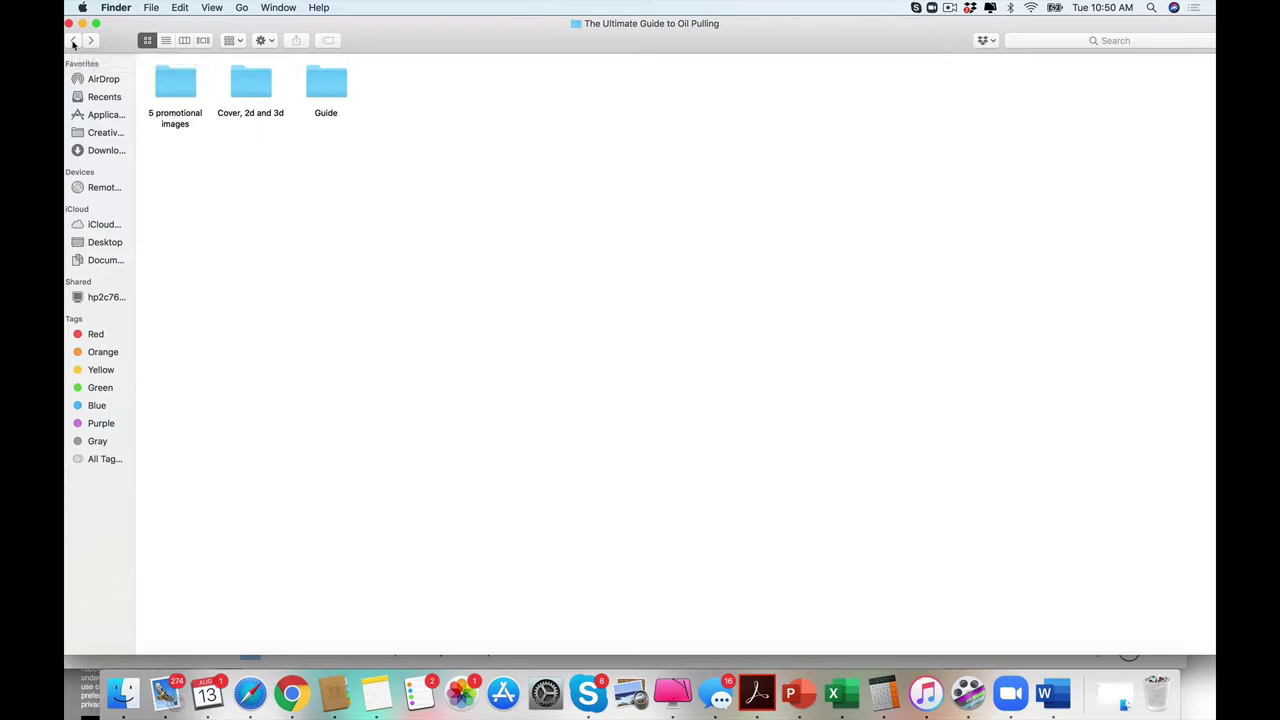
click(72, 41)
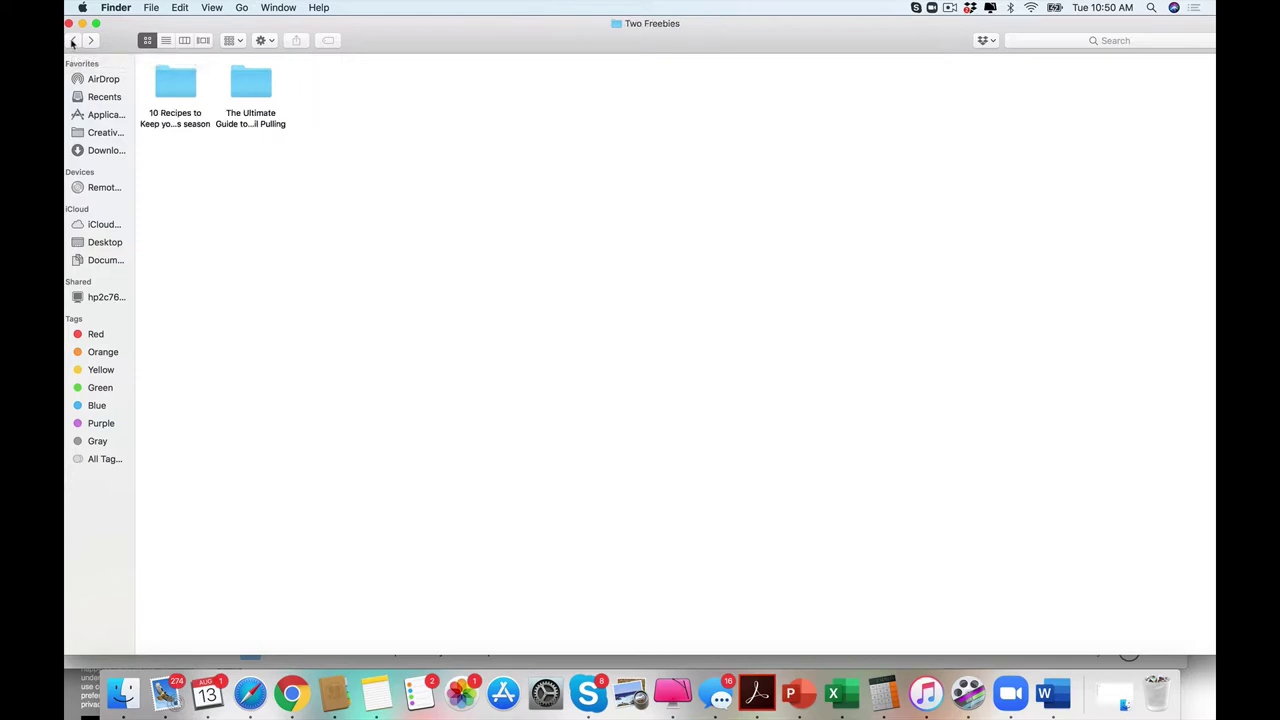
click(72, 41)
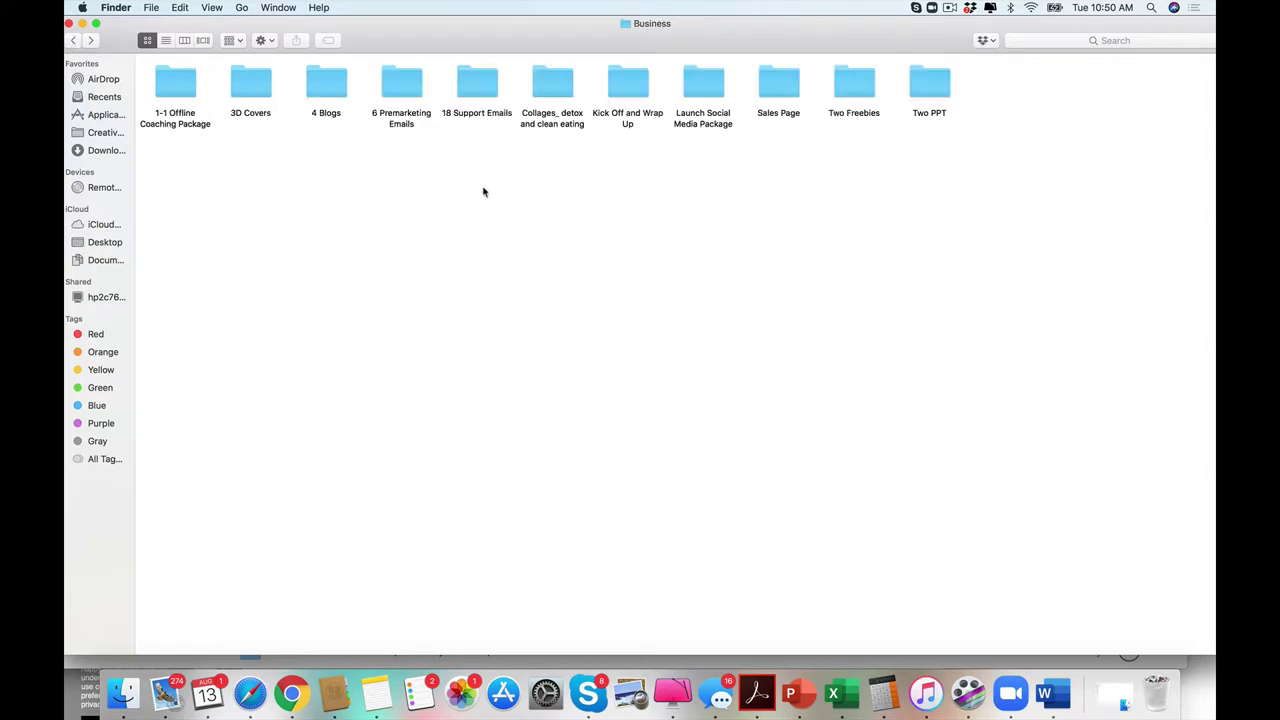
double_click(862, 87)
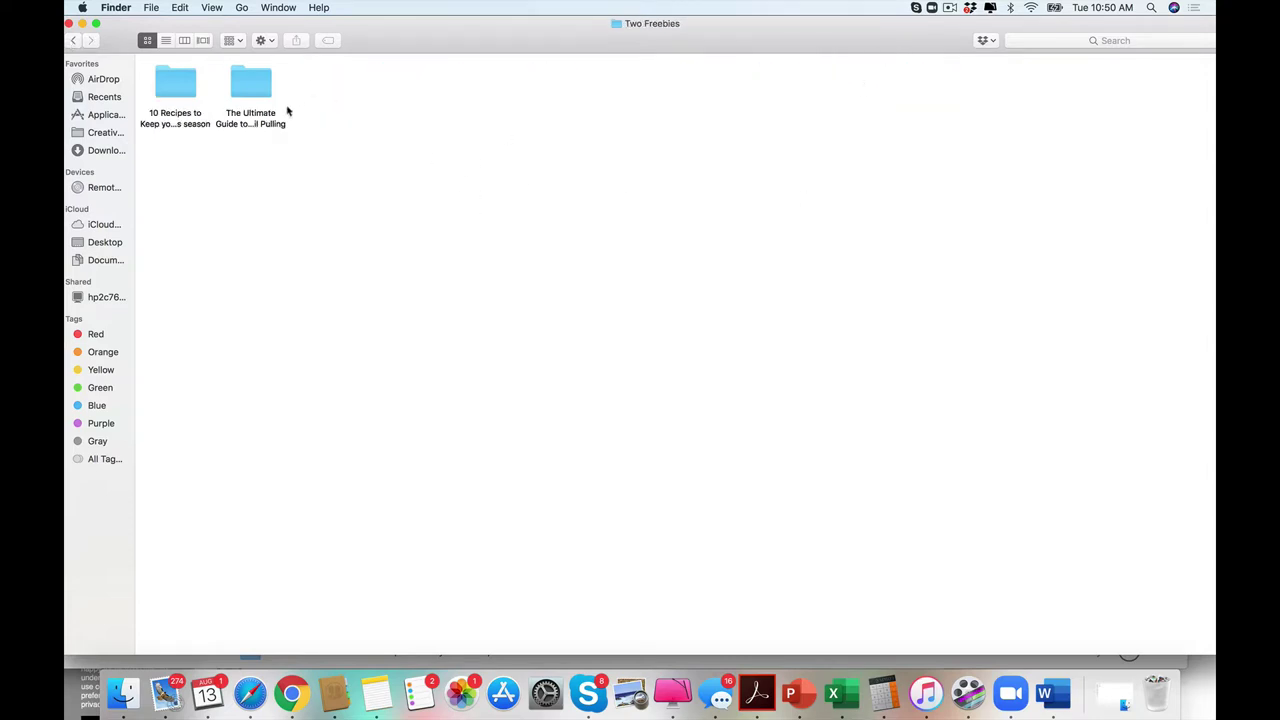
click(72, 41)
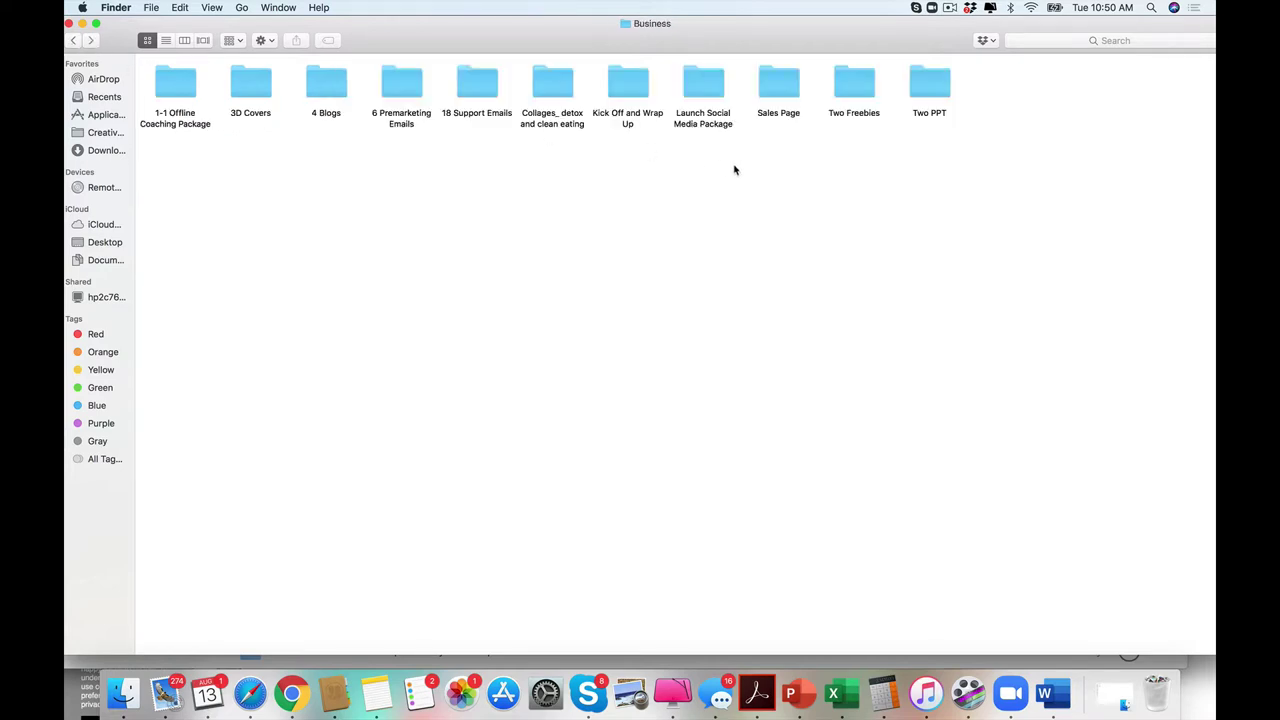
Open Two PPT > PPT - Detoxing on the Go > PPT and select Detoxing on the Go.pptx.
double_click(931, 88)
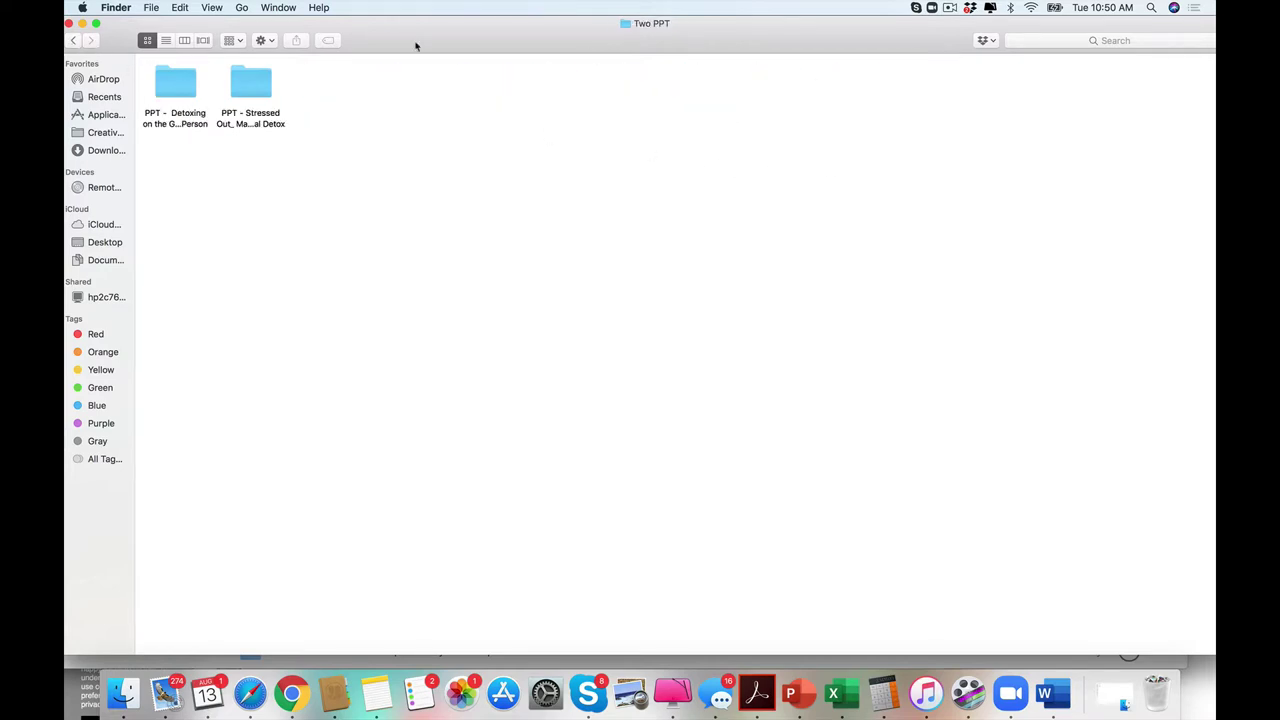
double_click(176, 83)
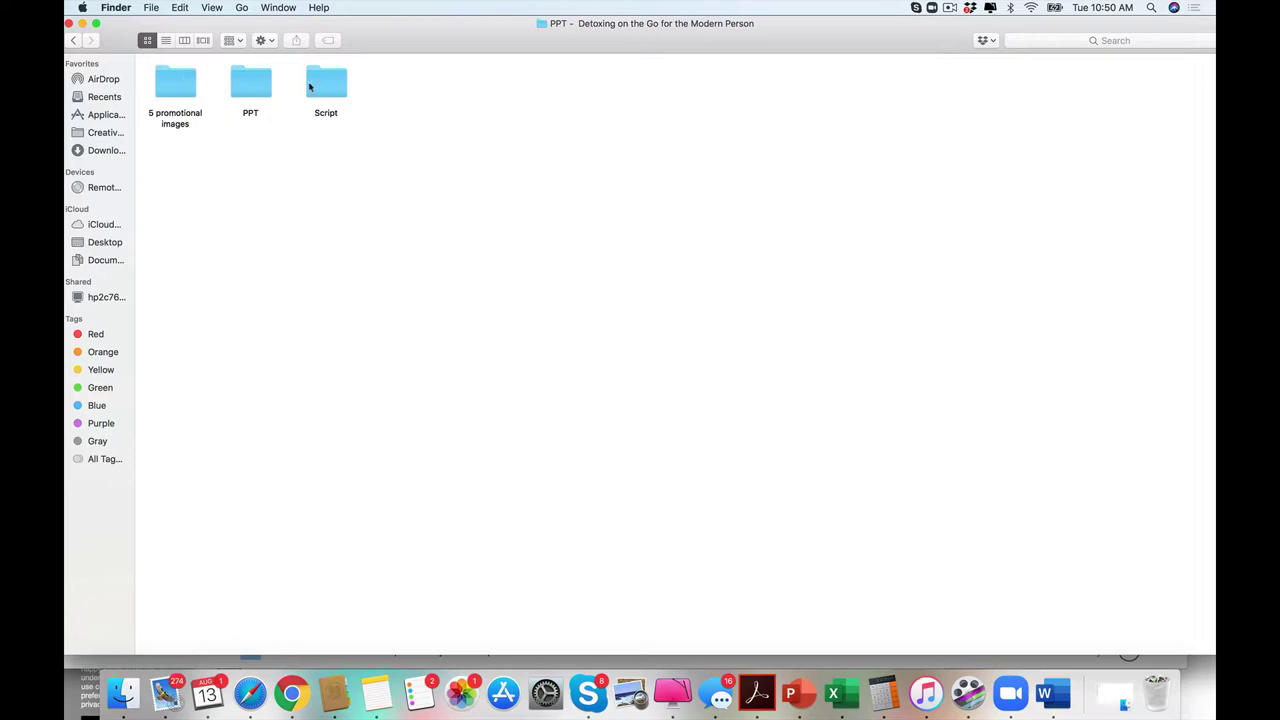
double_click(242, 91)
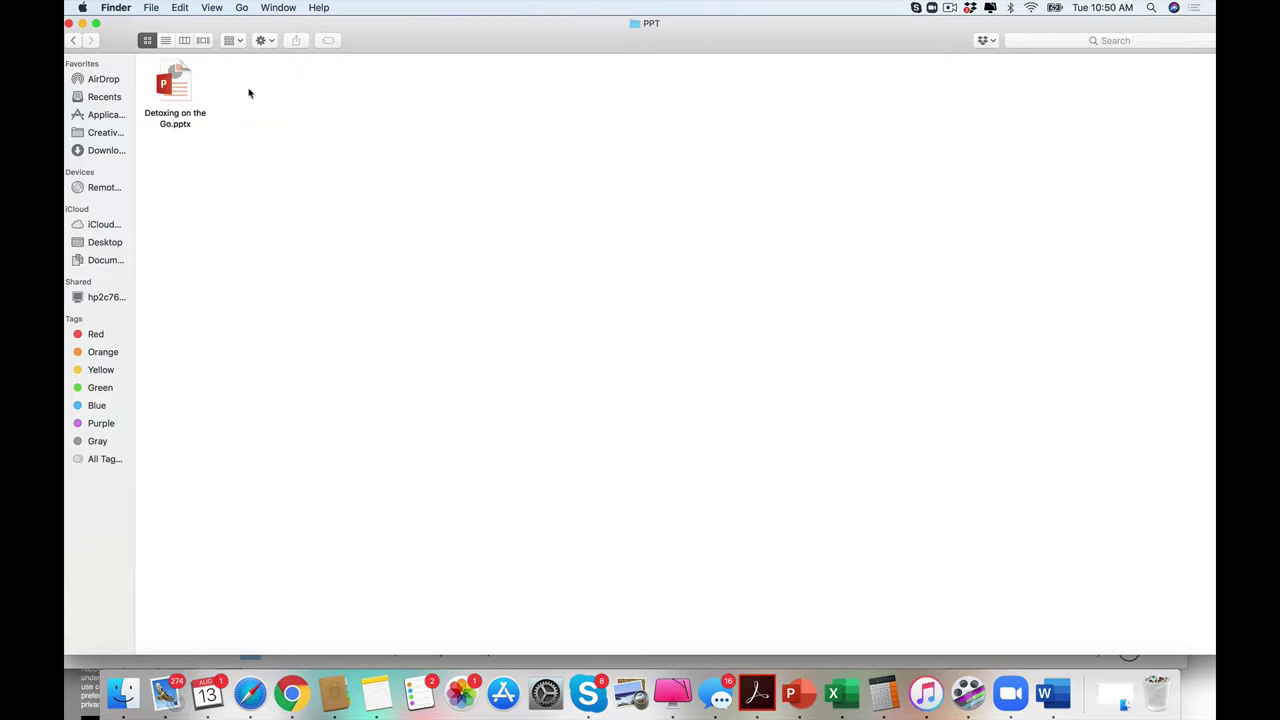
click(186, 77)
Open Detoxing on the Go.pptx, step from the WELCOME slide to slide 15, then close it.
double_click(186, 77)
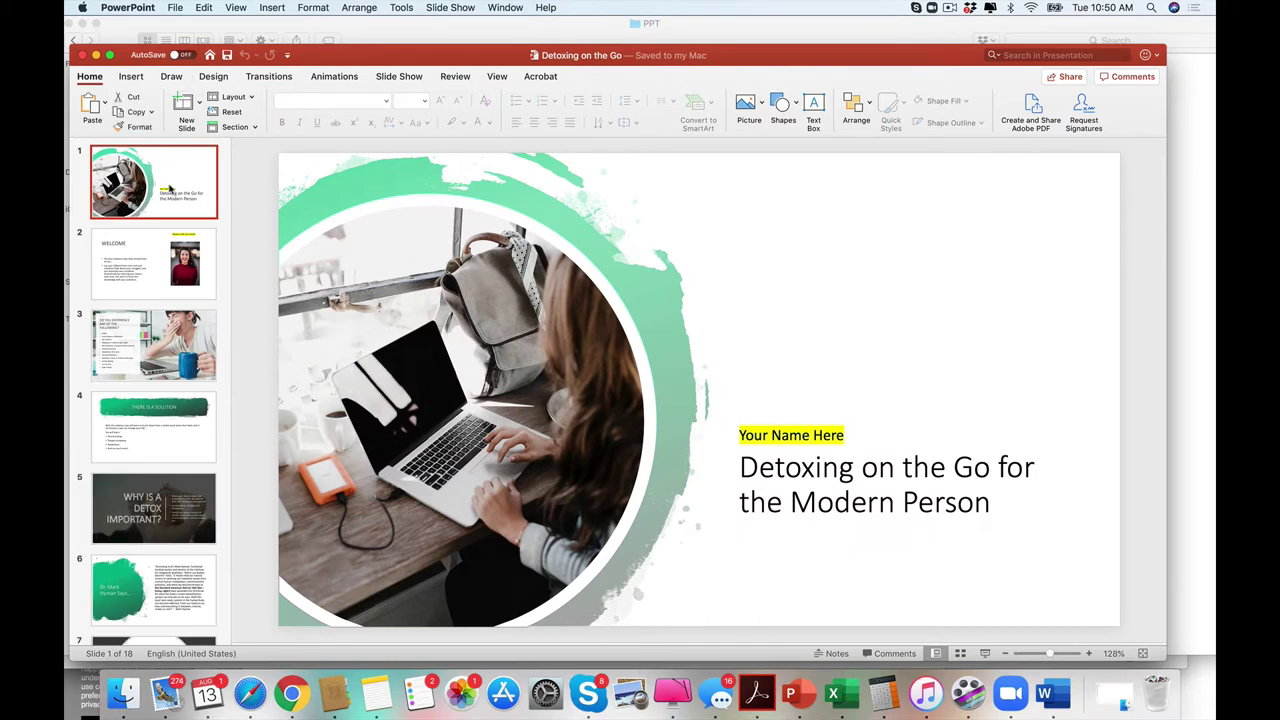
key(Down)
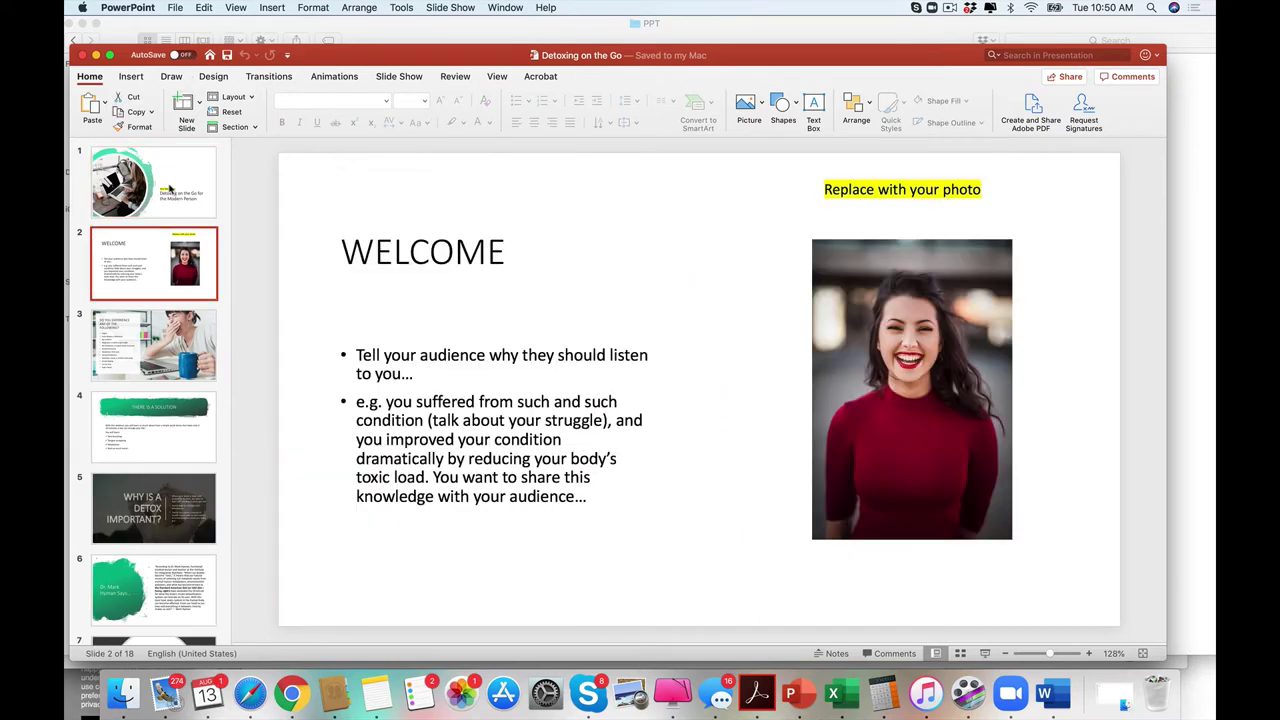
key(Down)
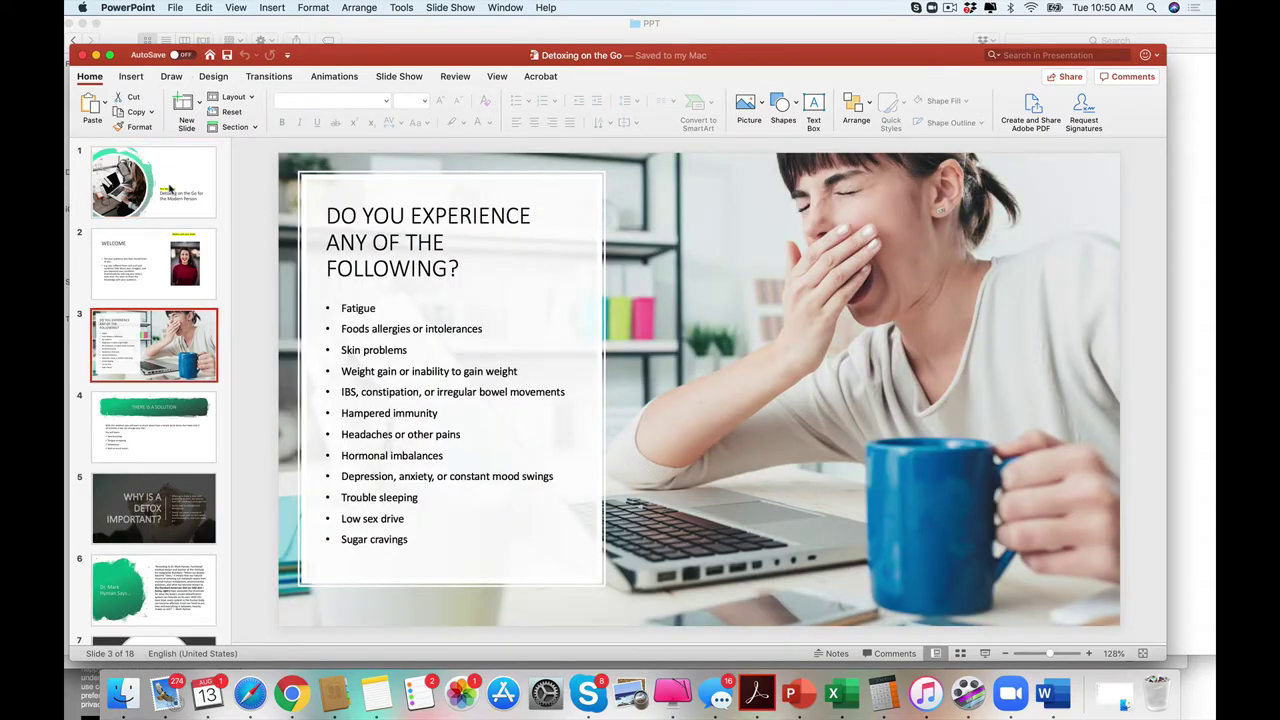
key(Down)
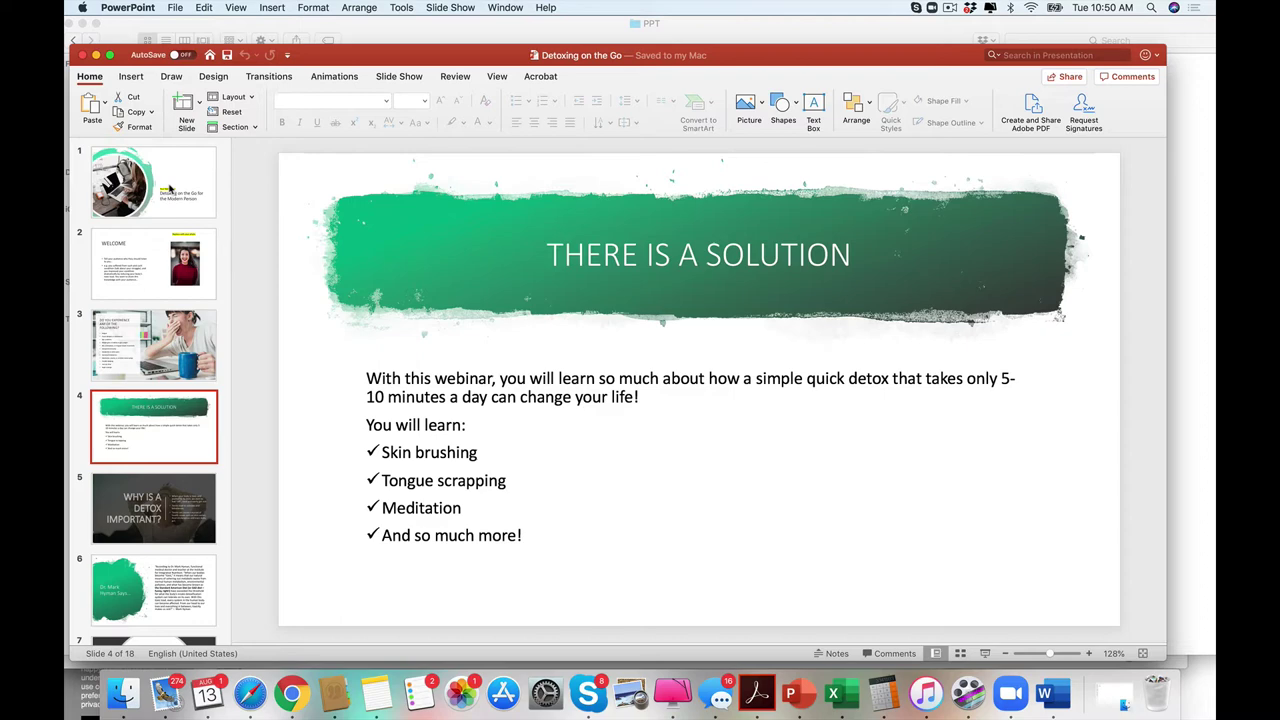
key(Down)
key(Down)
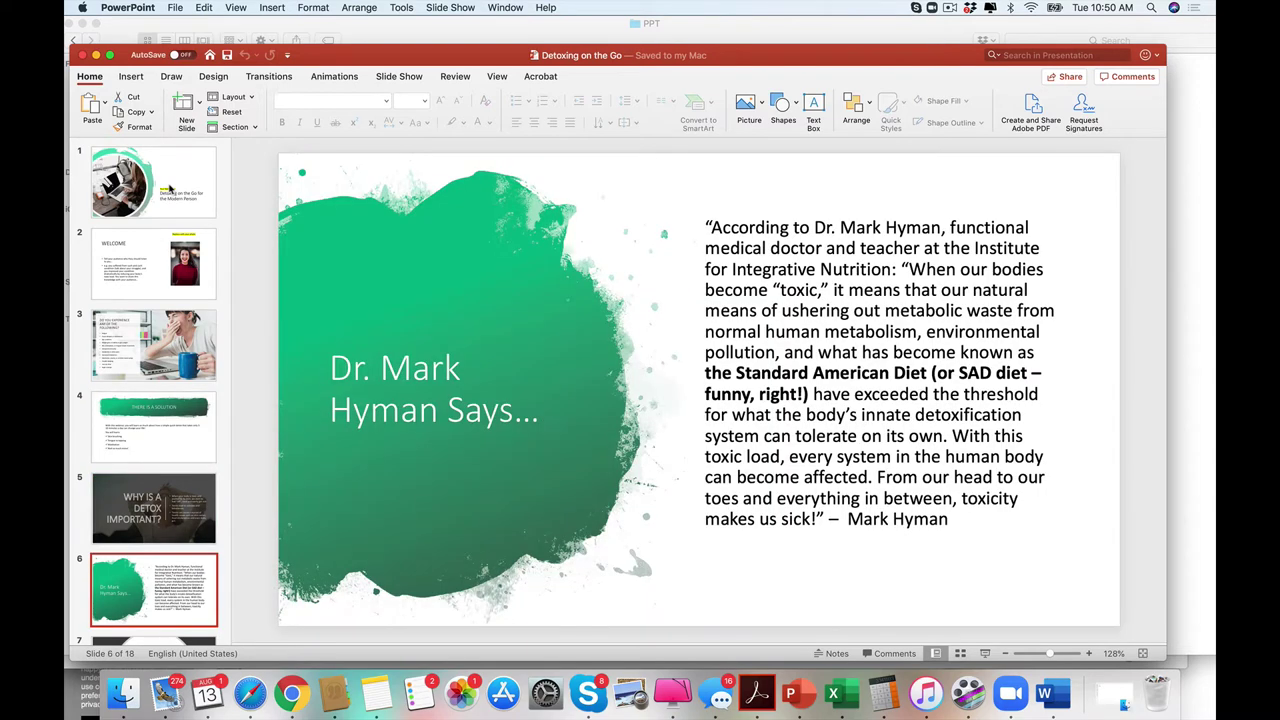
key(Down)
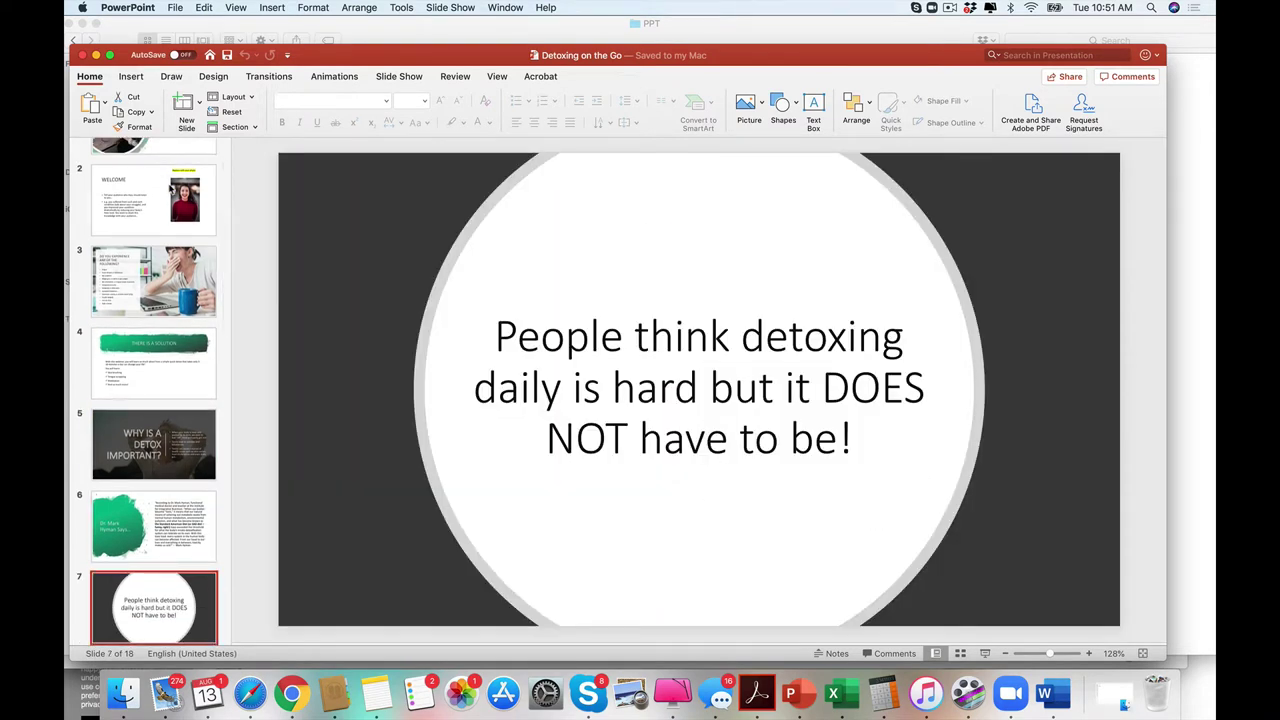
key(Down)
key(Down)
key(Down)
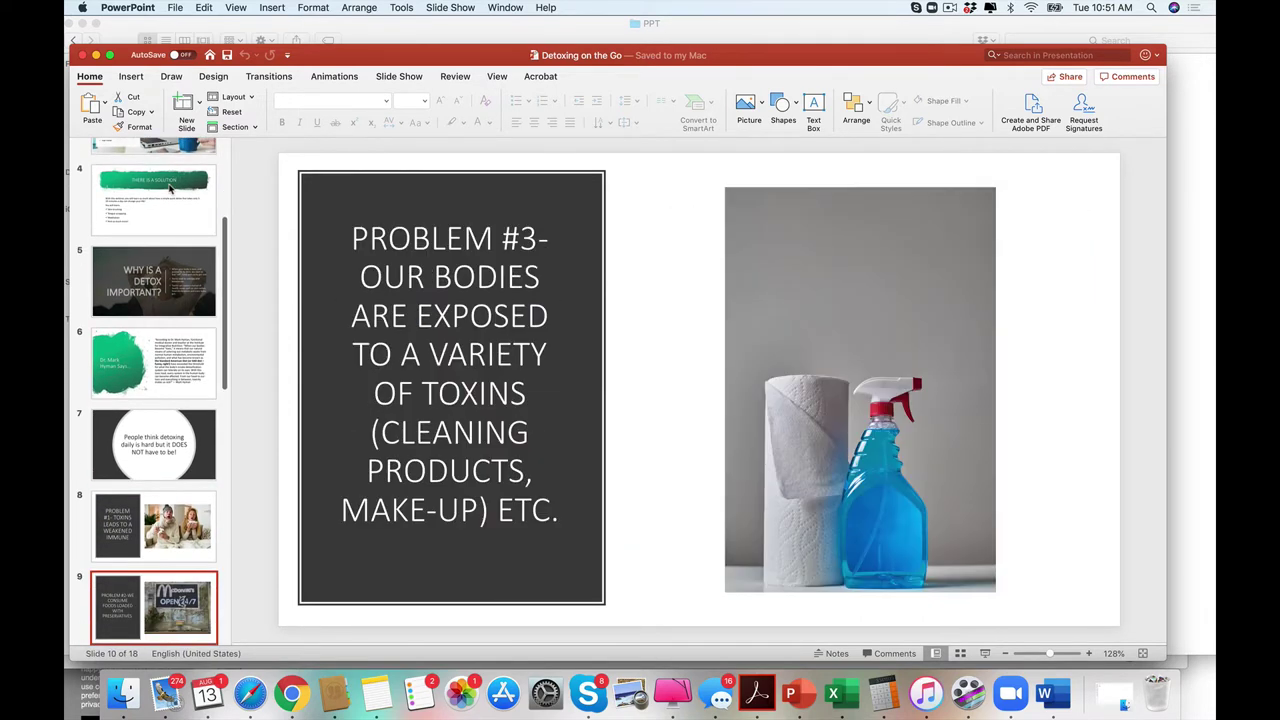
key(Down)
key(Down)
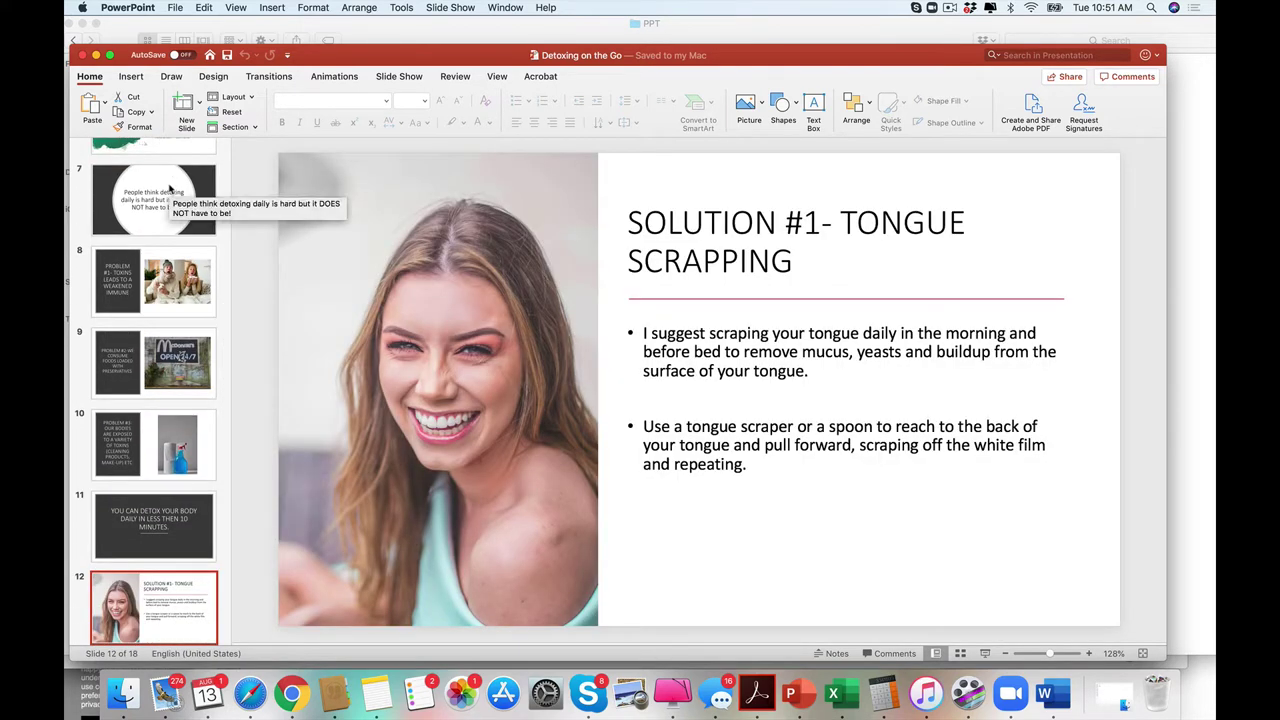
key(Down)
key(Down)
key(Down)
key(Down)
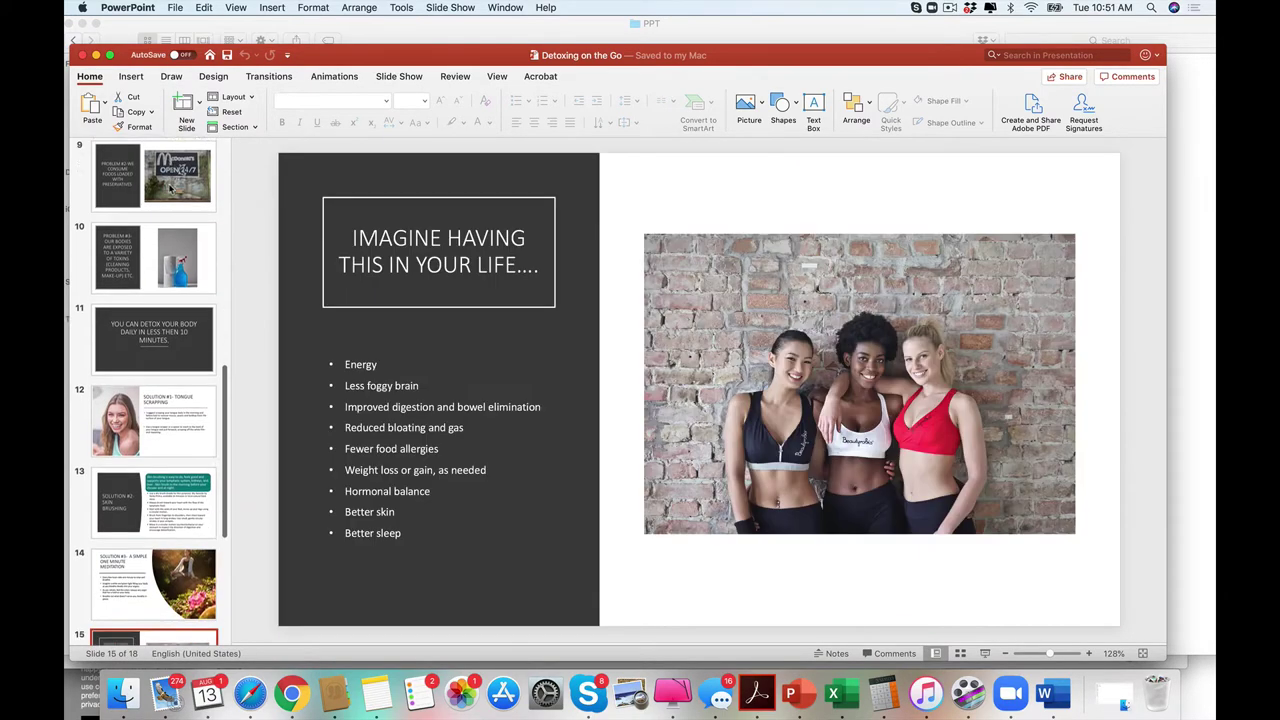
key(Up)
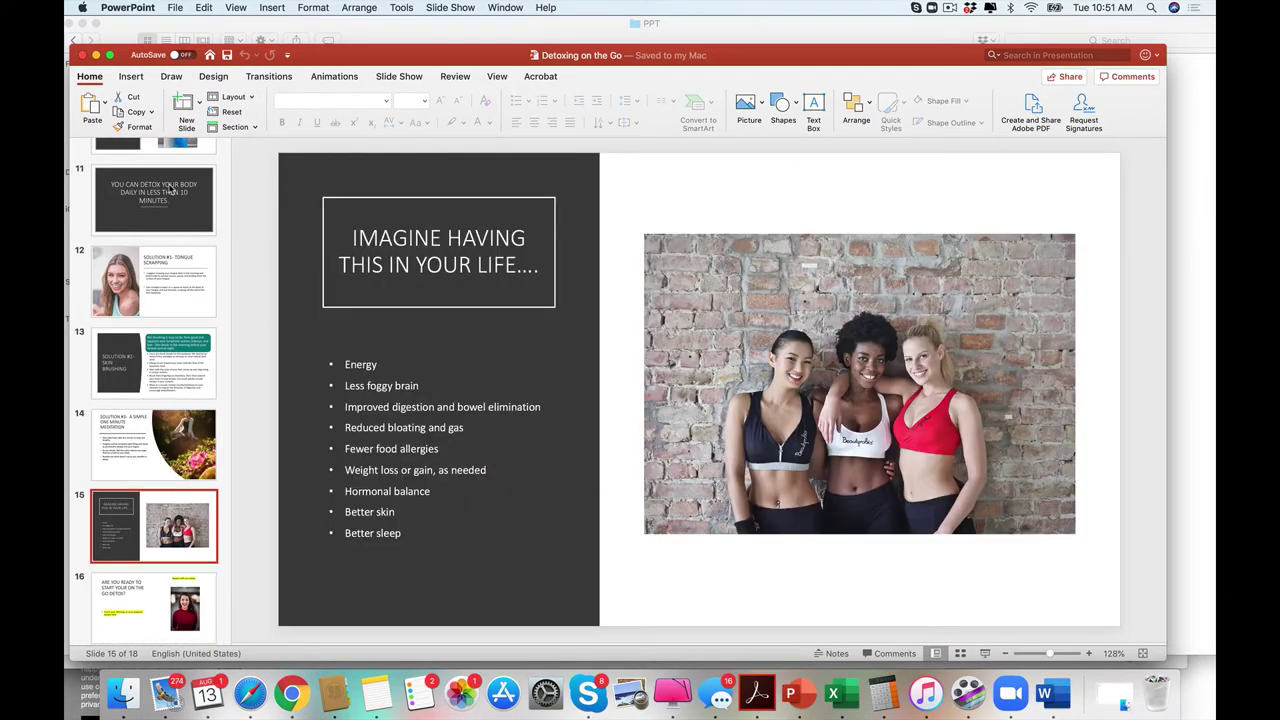
click(83, 55)
Peek into the 5 promotional images folder, then open Stressed Out_ Master the Digital Detox and its PPT folder.
click(74, 41)
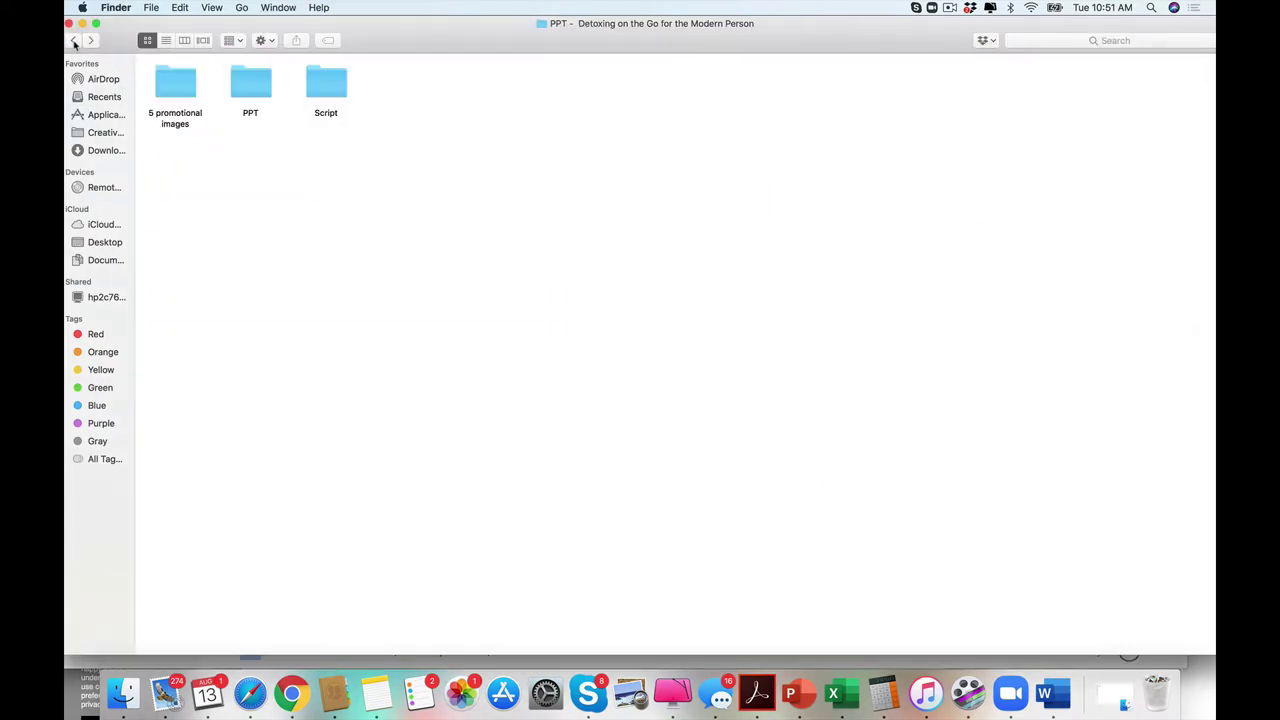
double_click(180, 88)
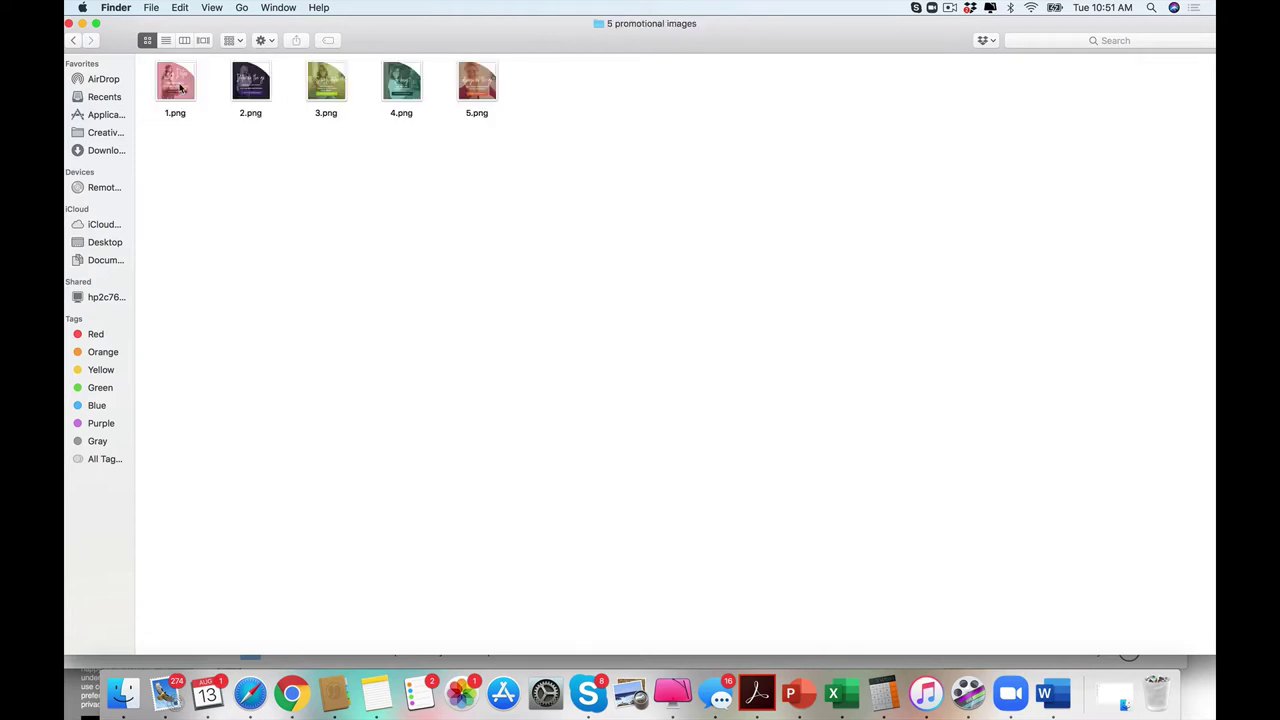
click(73, 40)
click(73, 40)
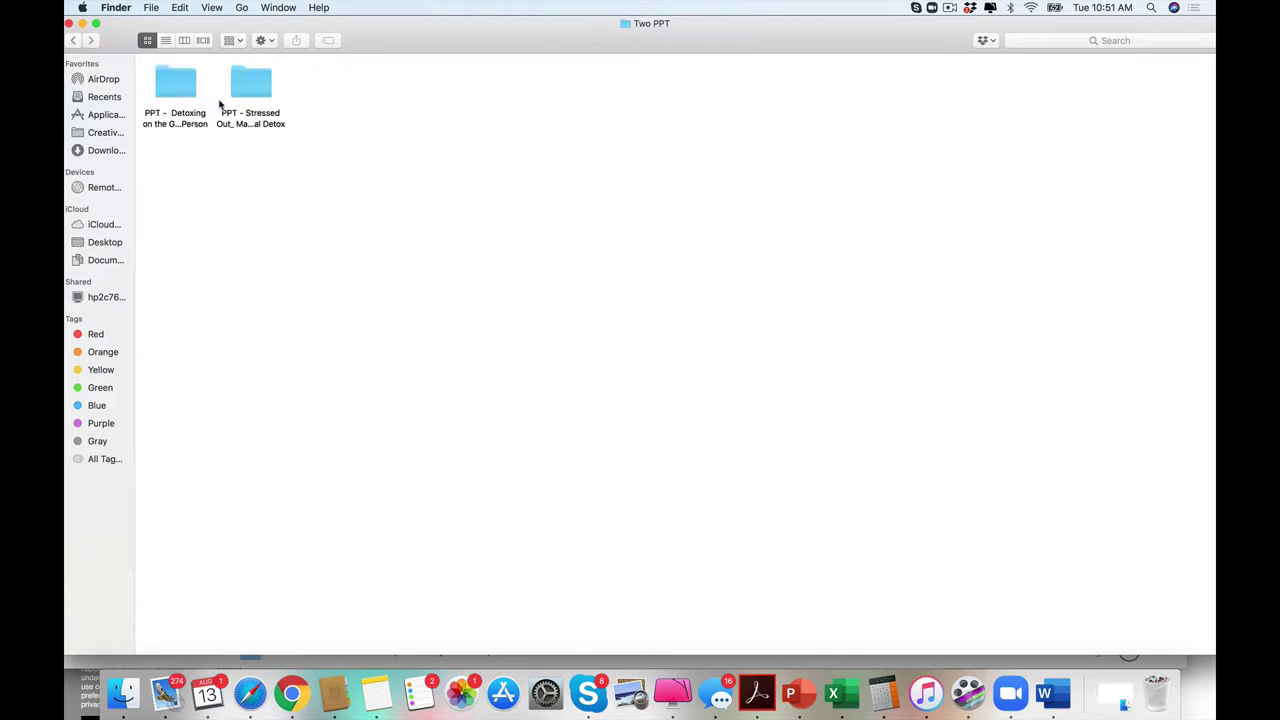
double_click(254, 86)
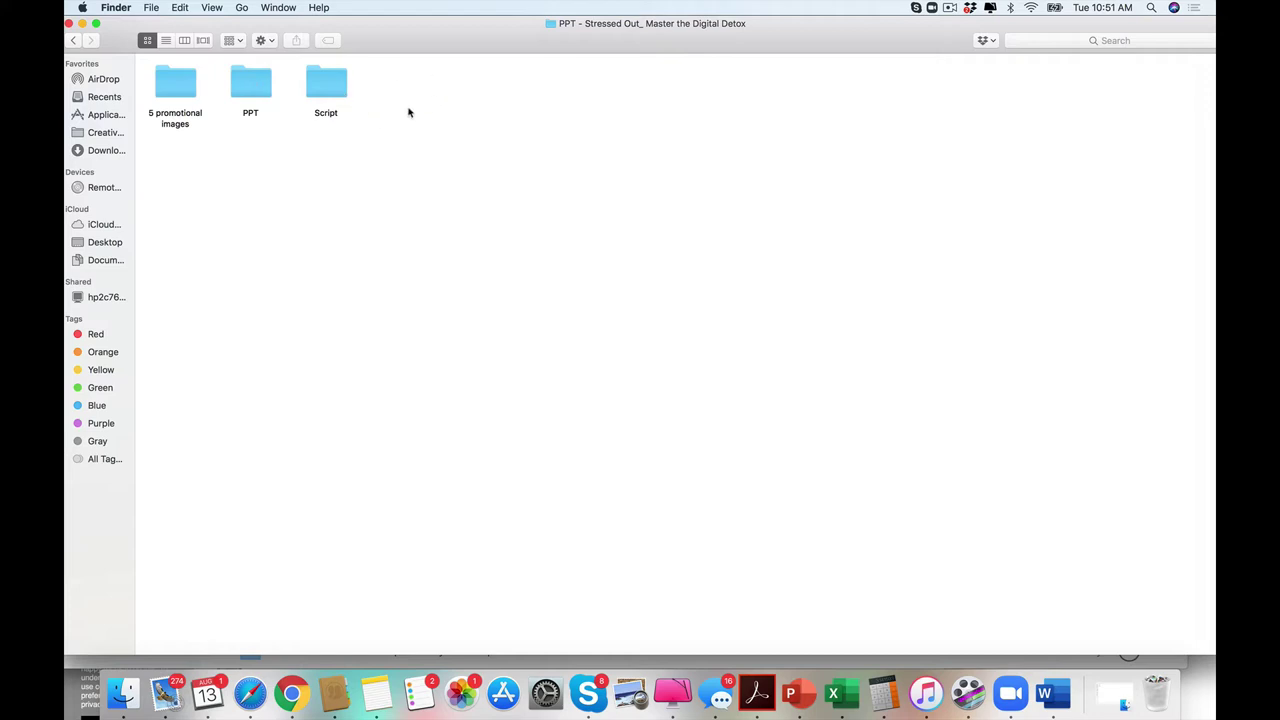
double_click(255, 90)
Open Mastering the Digital Detox.pptx, page through to the Any Questions? slide, and close it.
double_click(188, 80)
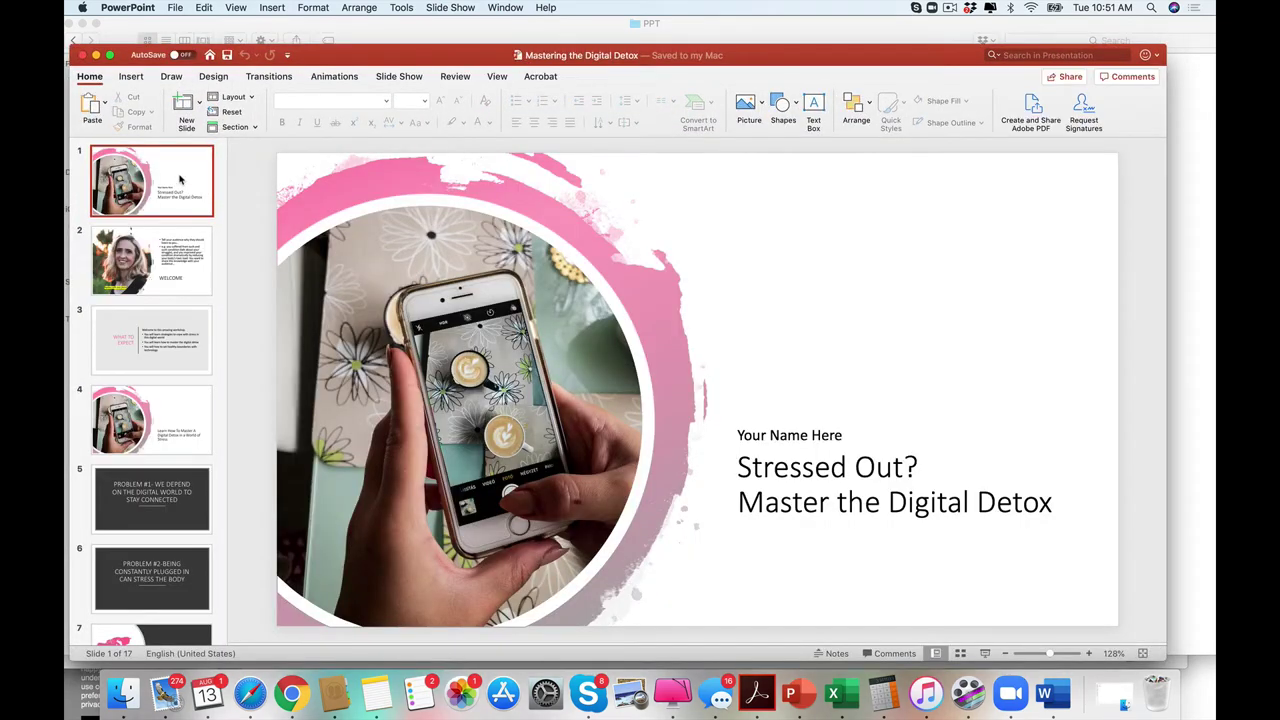
key(Down)
key(Down)
key(Down)
key(Down)
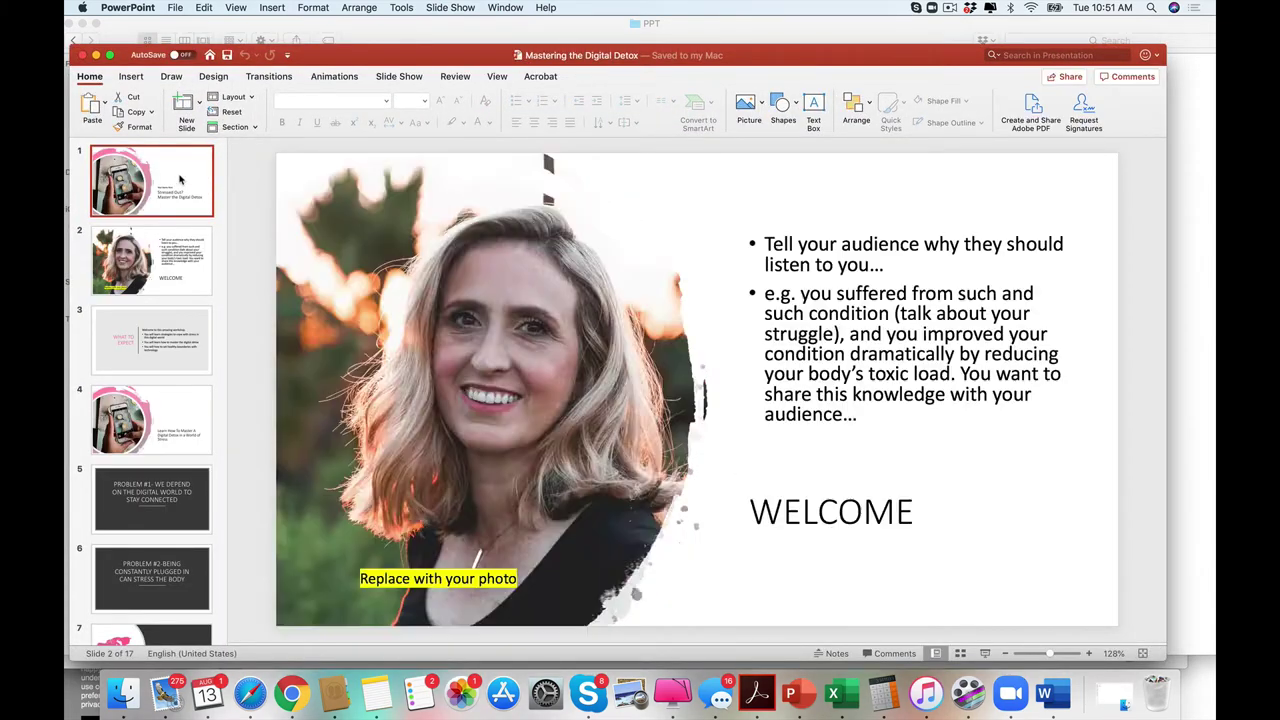
key(Down)
key(Down)
key(Down)
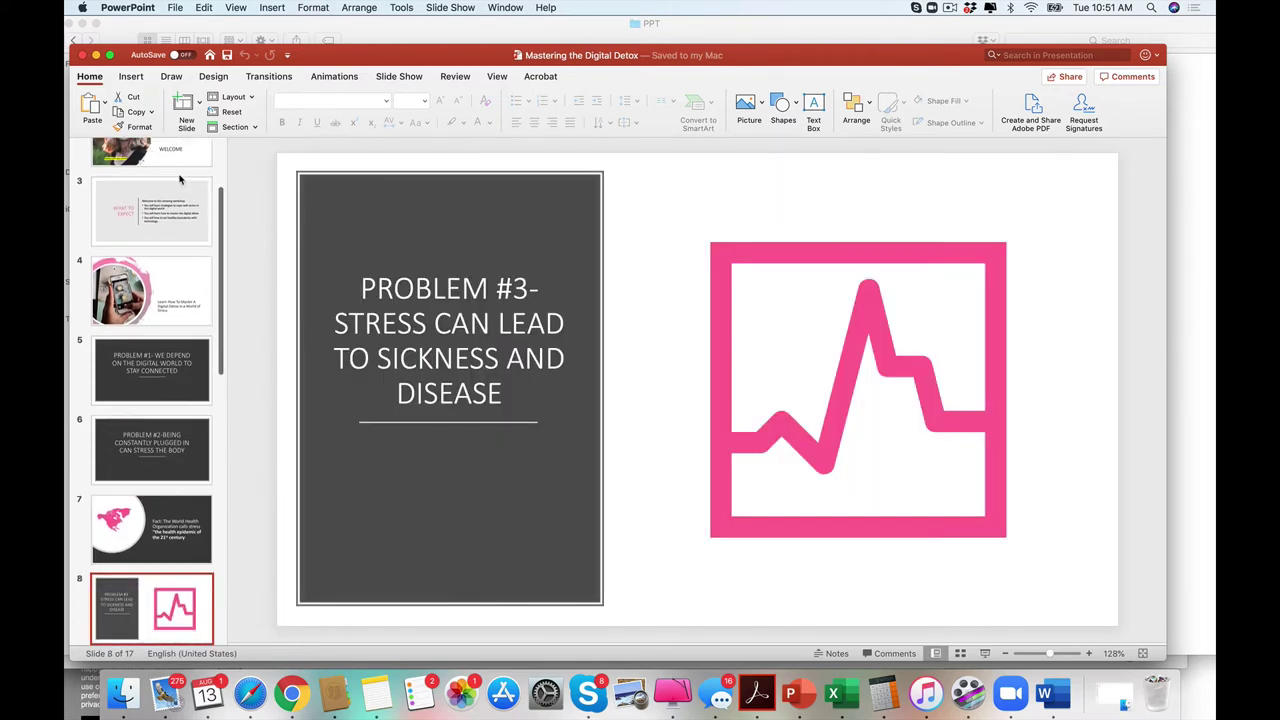
key(Down)
key(Down)
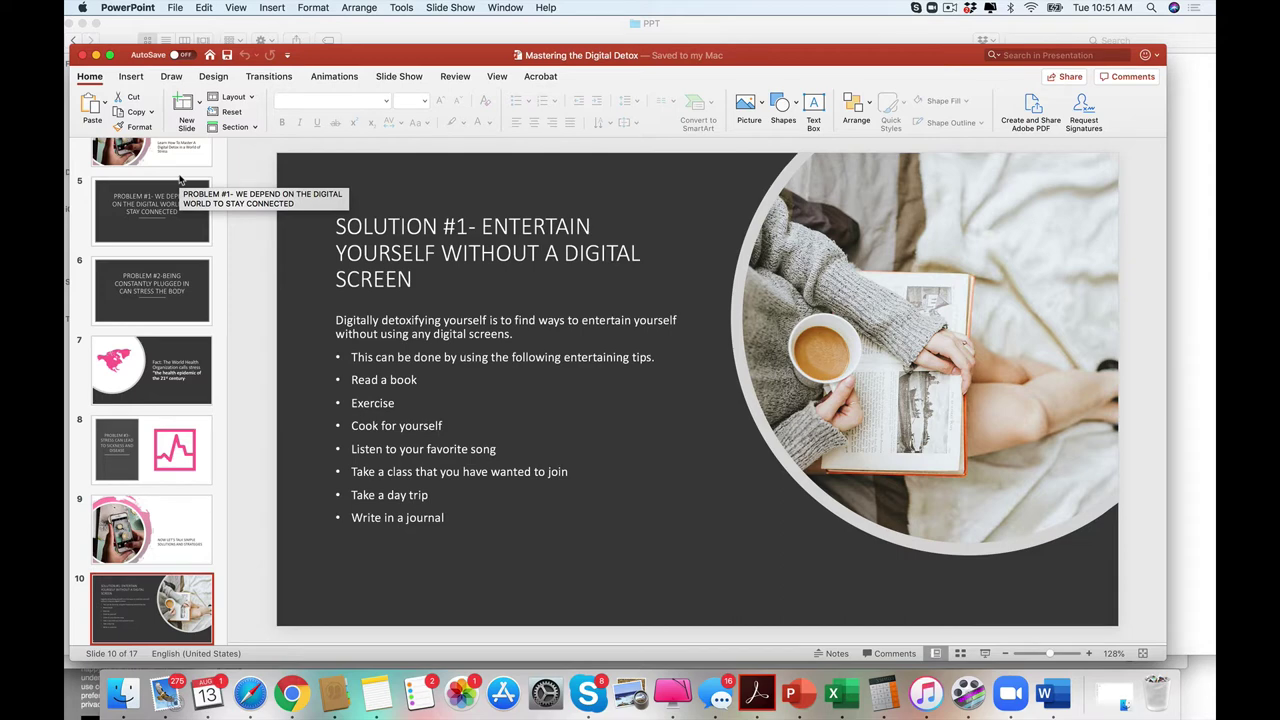
key(Down)
key(Down)
key(Down)
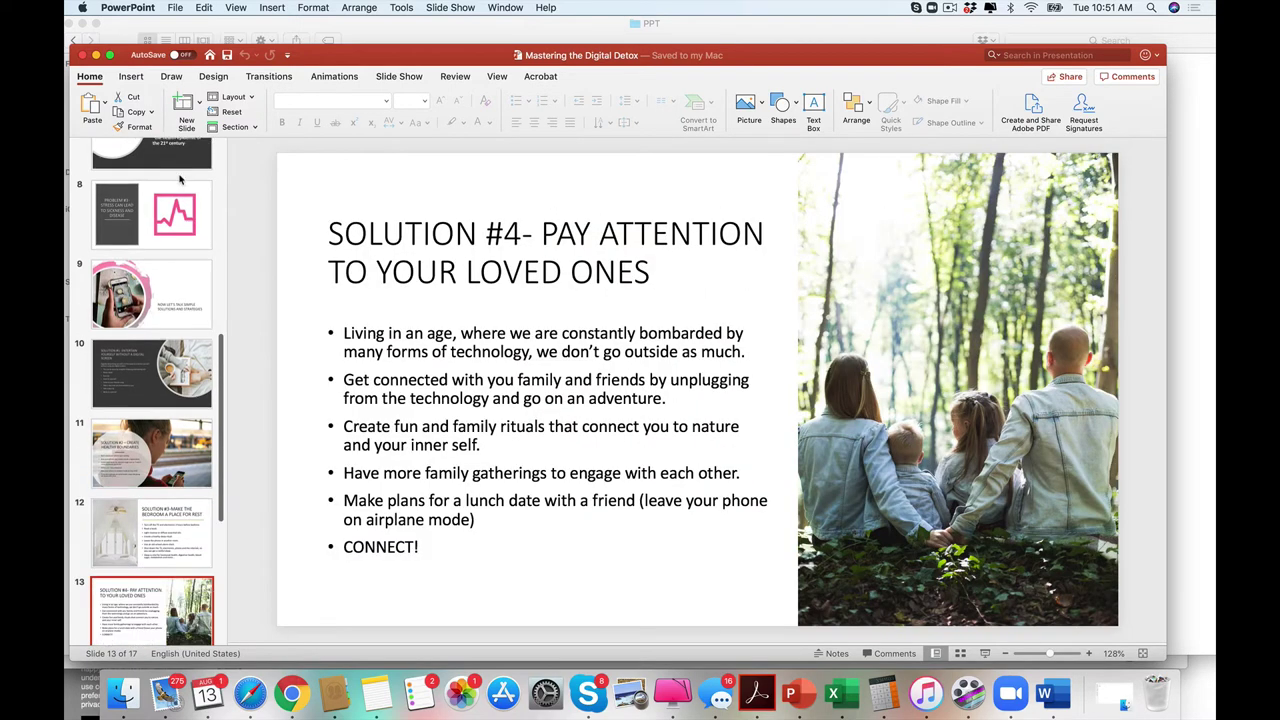
key(Down)
key(Down)
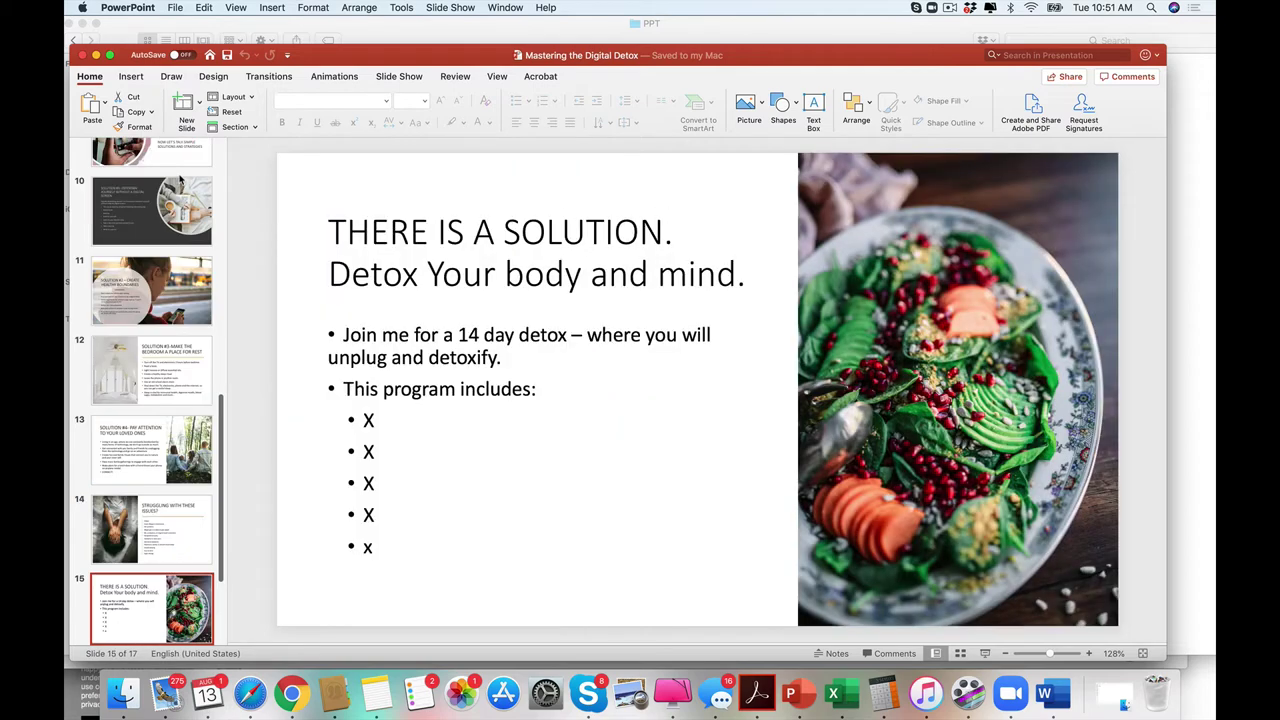
key(Down)
key(Down)
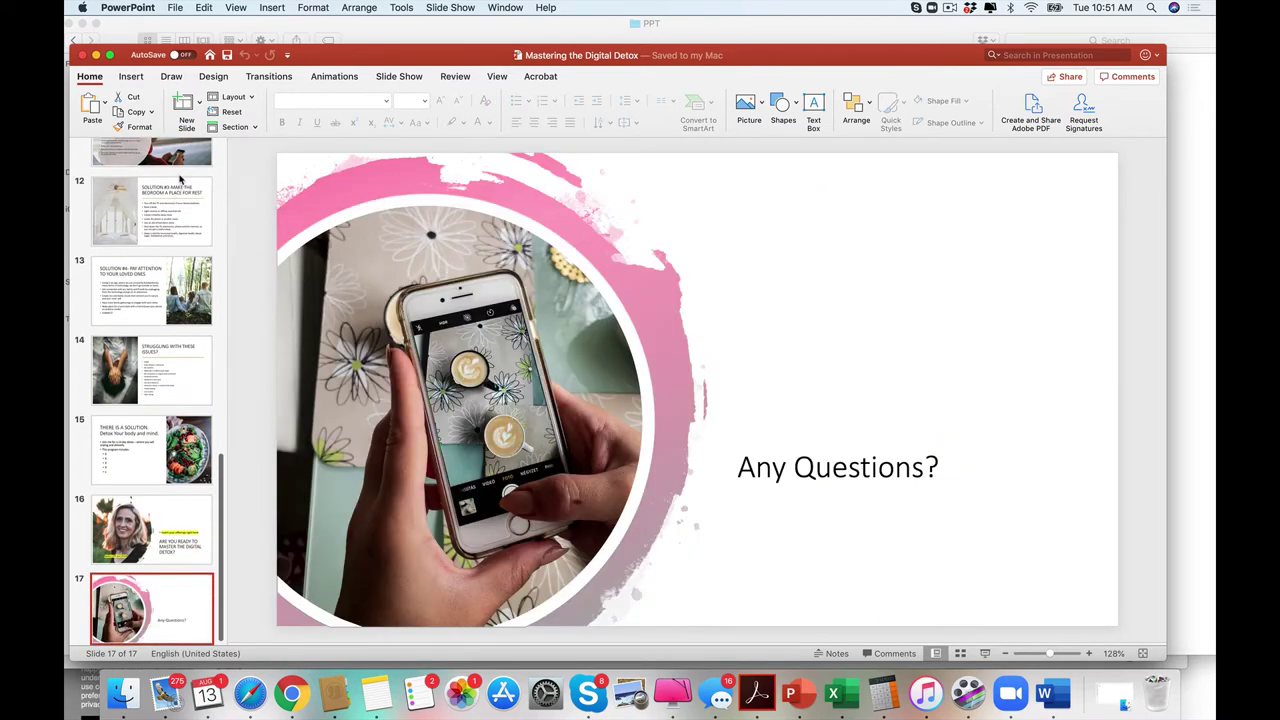
click(81, 55)
click(132, 28)
Open the 5 promotional images folder and view 4.png, then 1.png, in Preview, closing each.
click(72, 40)
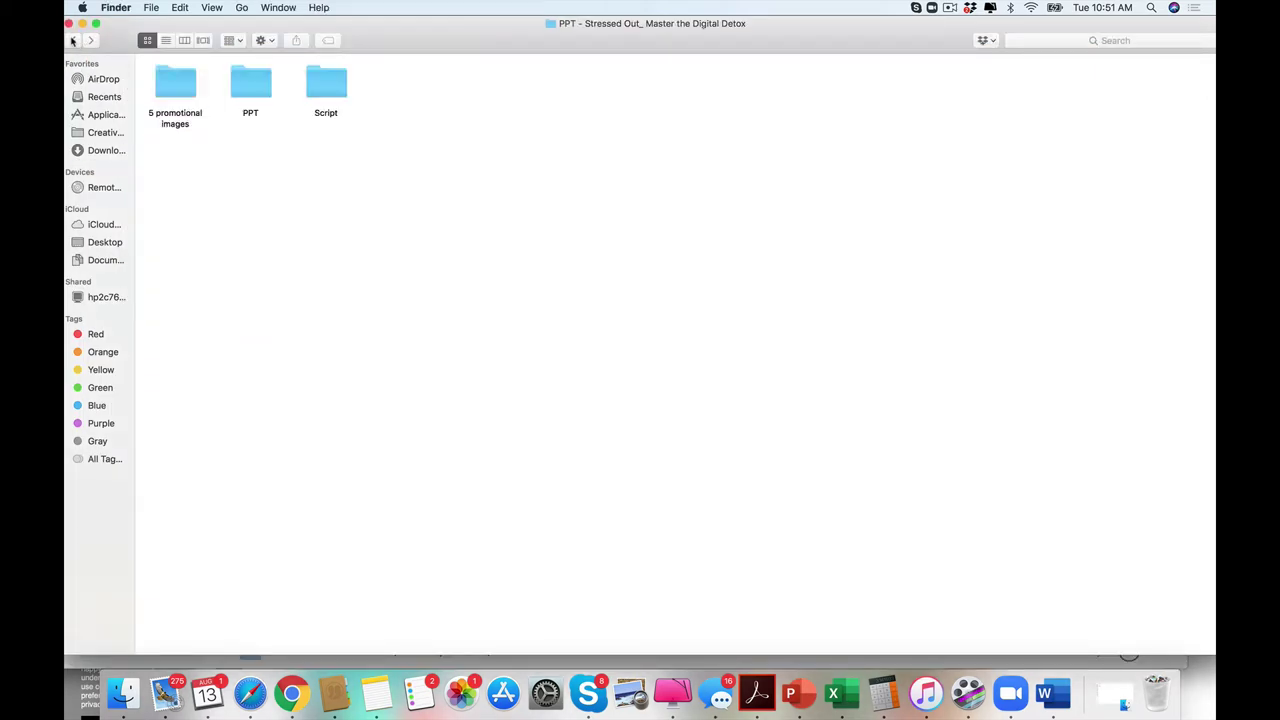
double_click(176, 85)
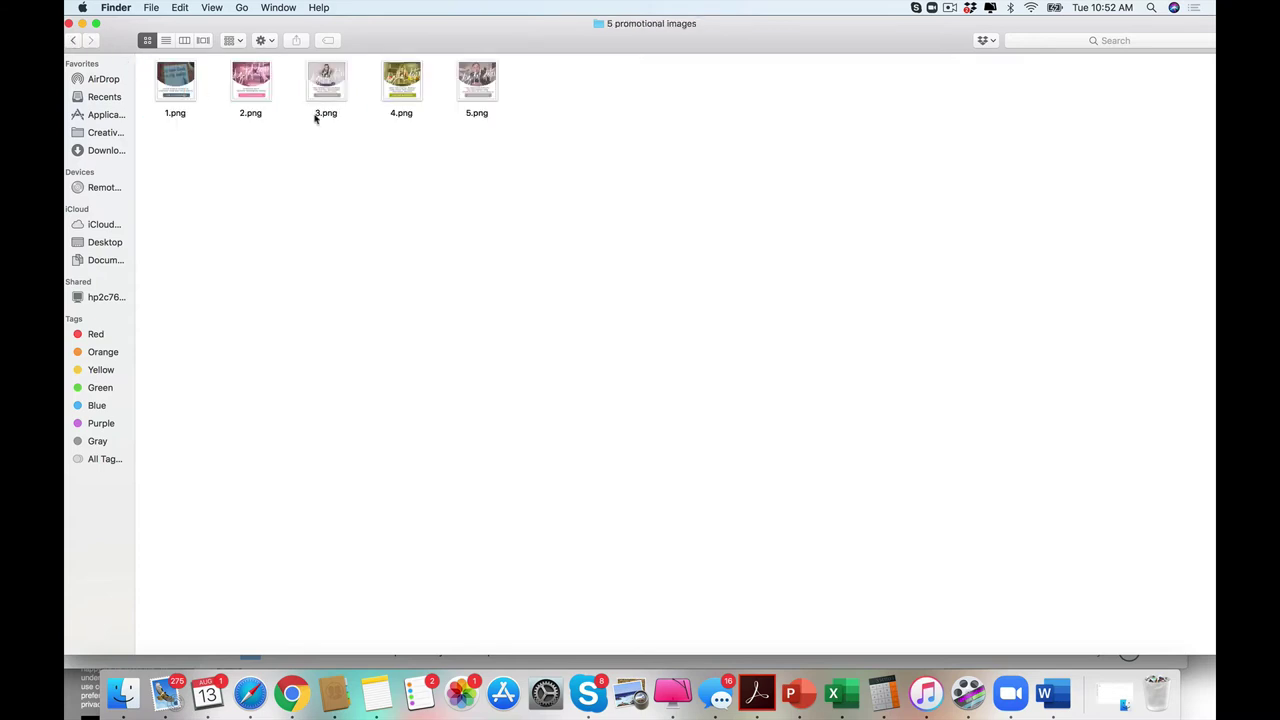
click(404, 82)
double_click(404, 82)
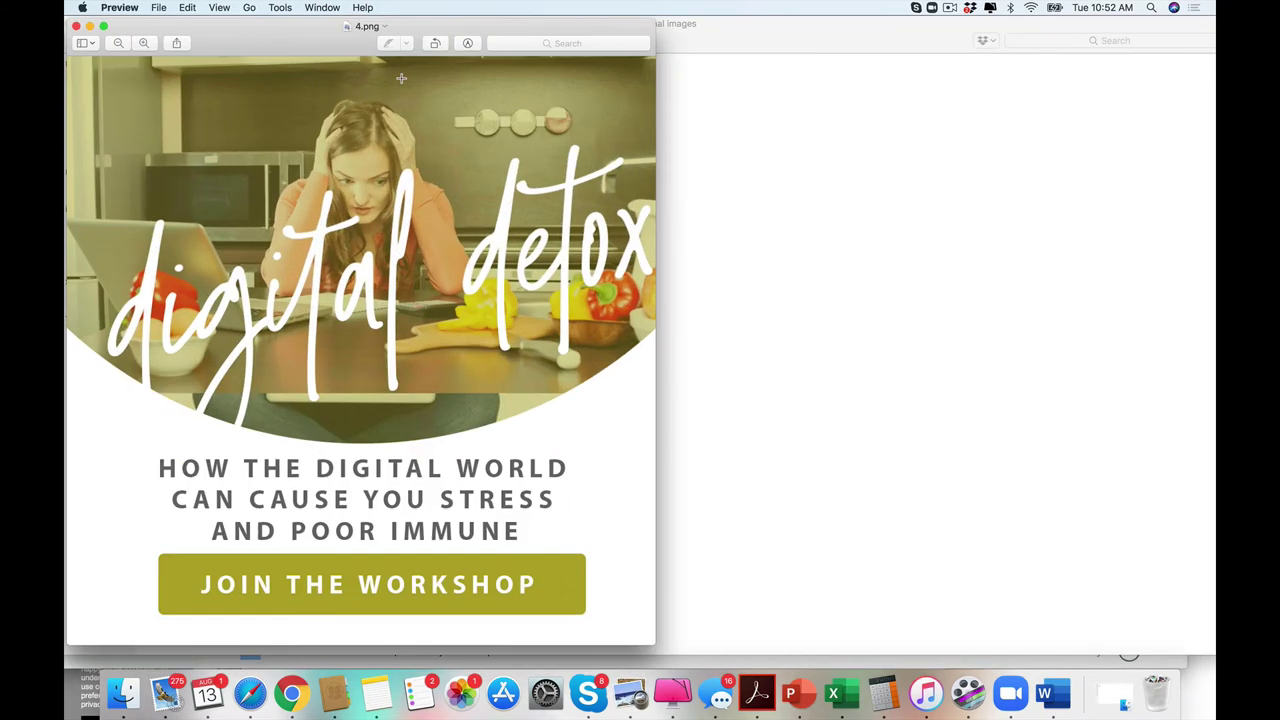
click(76, 26)
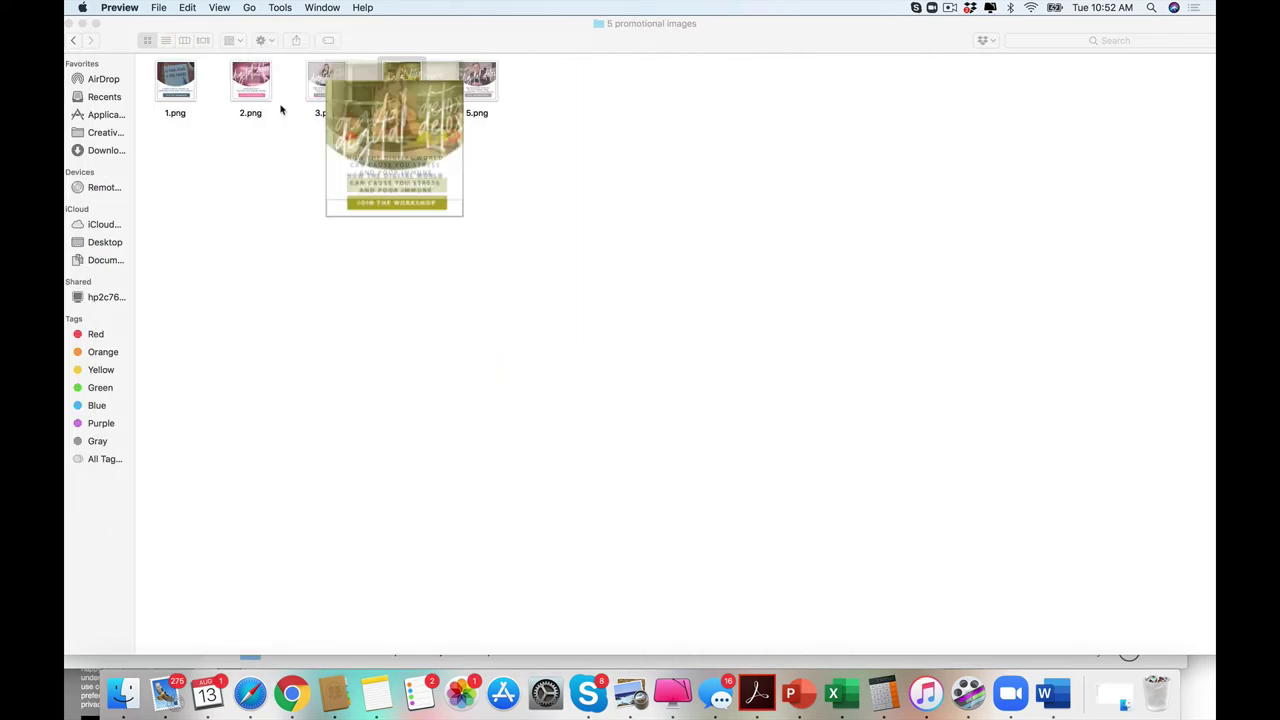
click(173, 93)
double_click(173, 93)
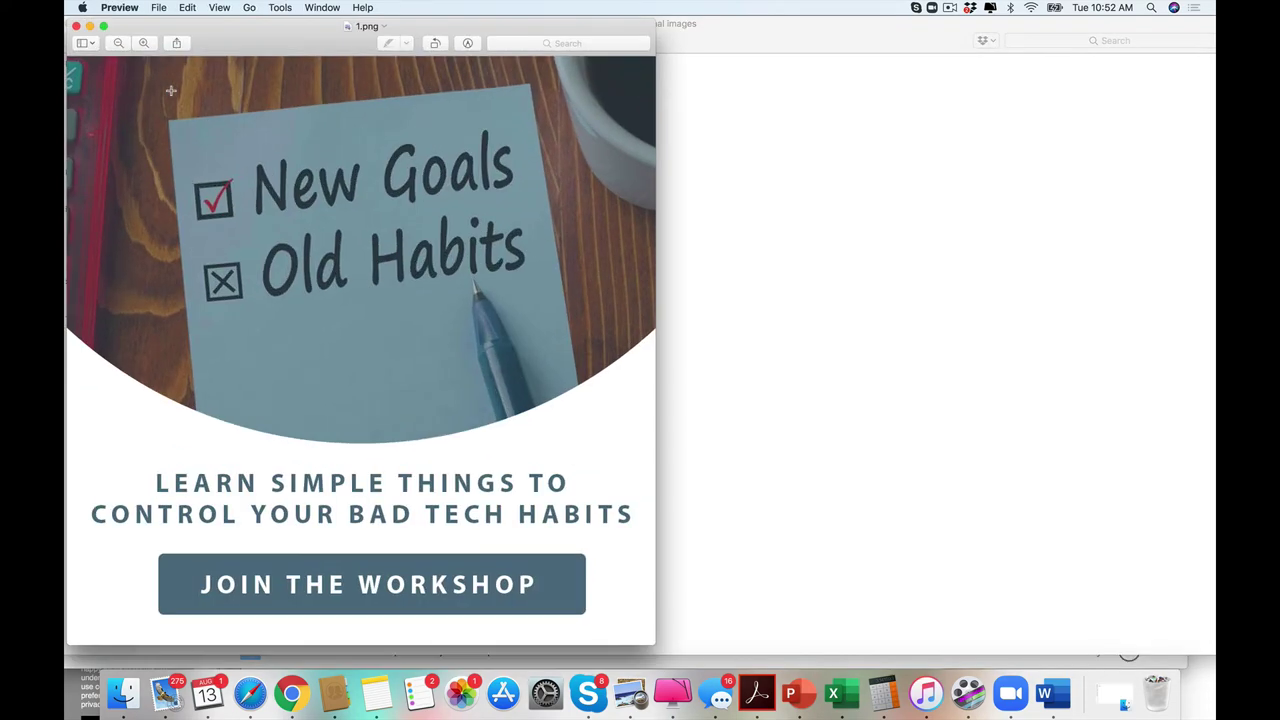
click(76, 26)
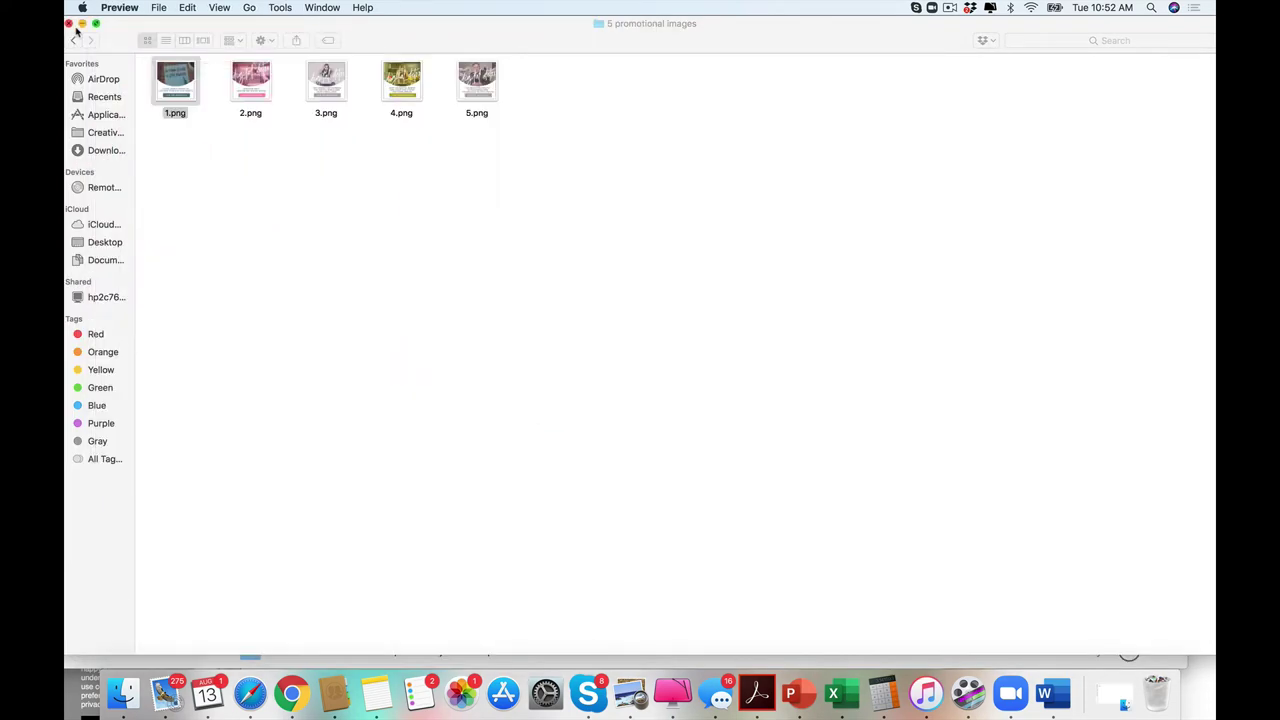
Go back out of the 5 promotional images folder and the Digital Detox program folder.
click(74, 40)
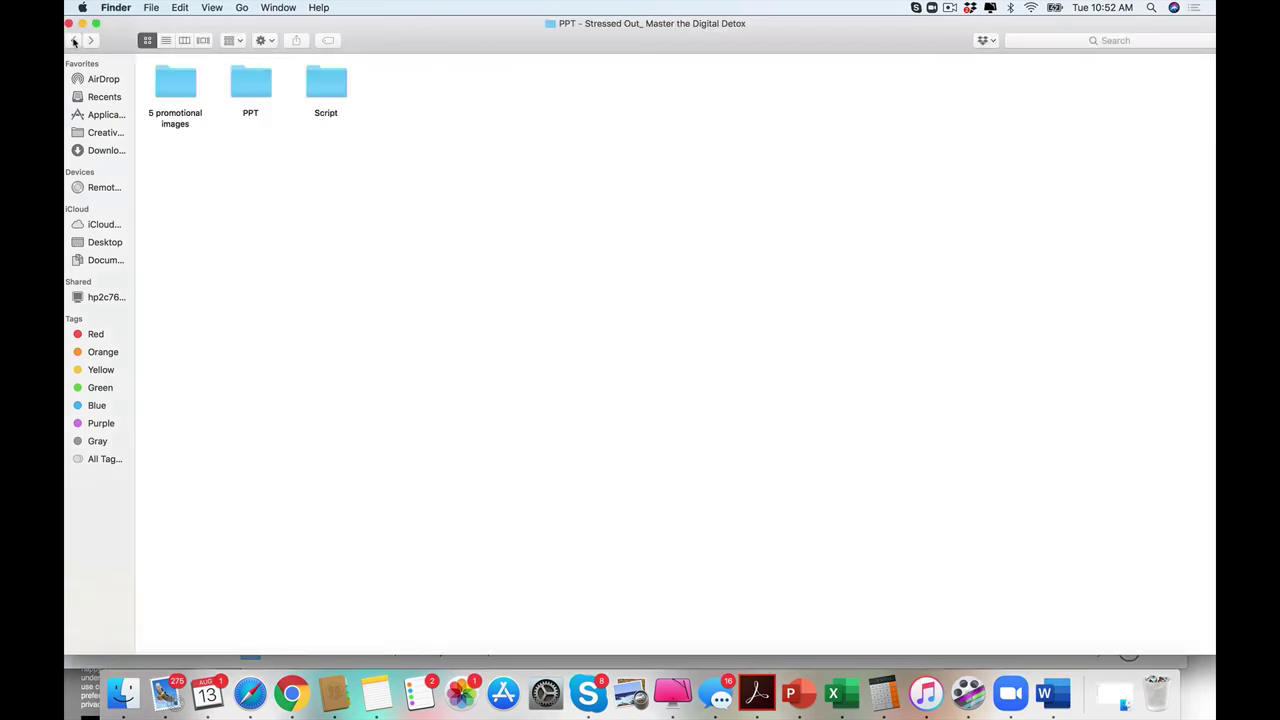
click(74, 41)
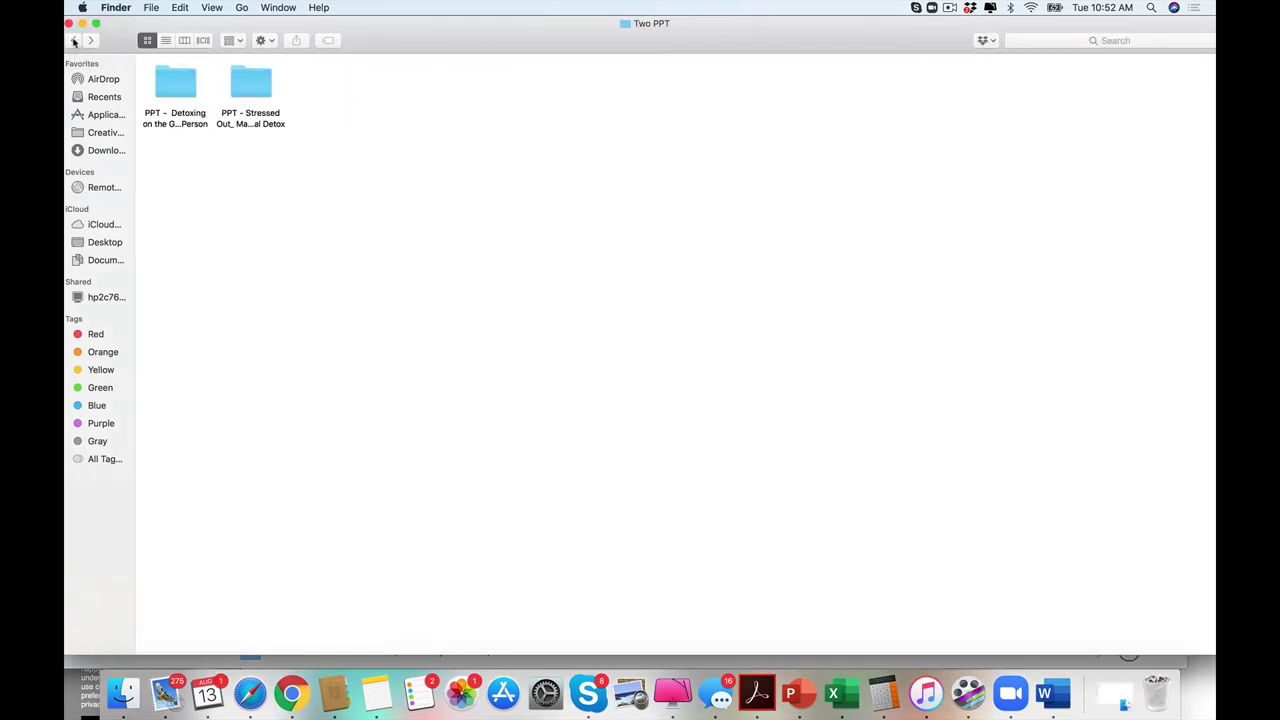